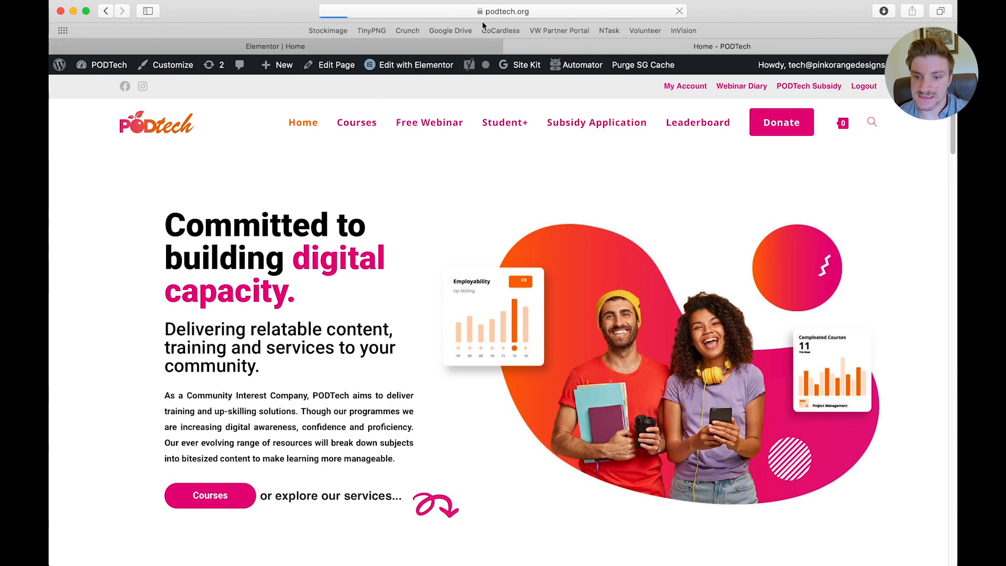
pyautogui.click(492, 13)
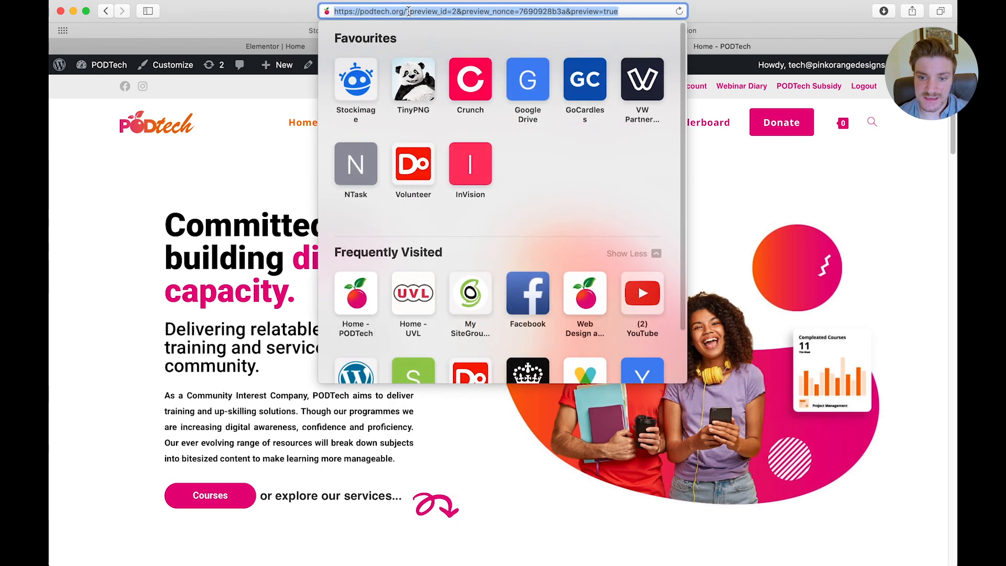
pyautogui.click(409, 11)
pyautogui.click(198, 153)
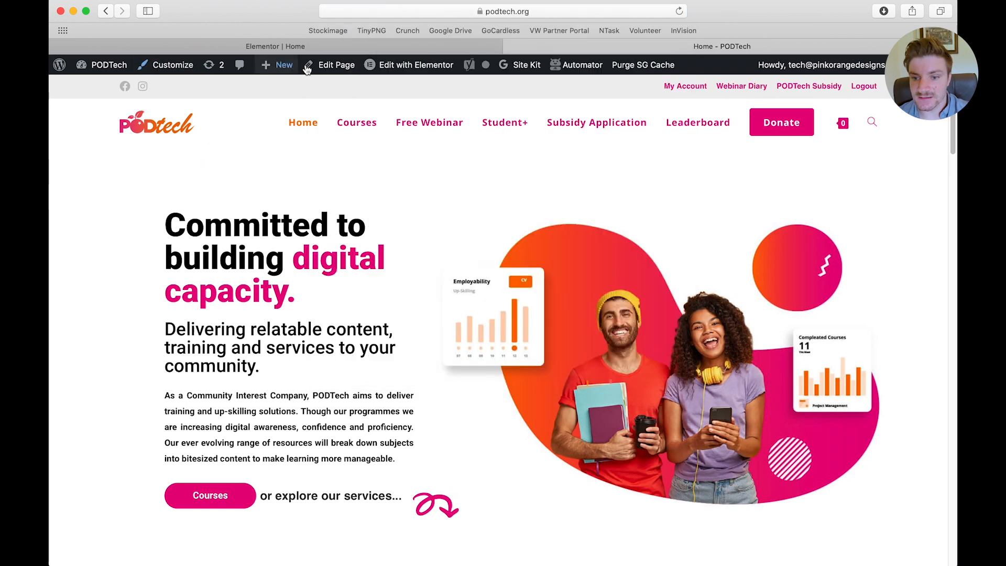
pyautogui.click(465, 11)
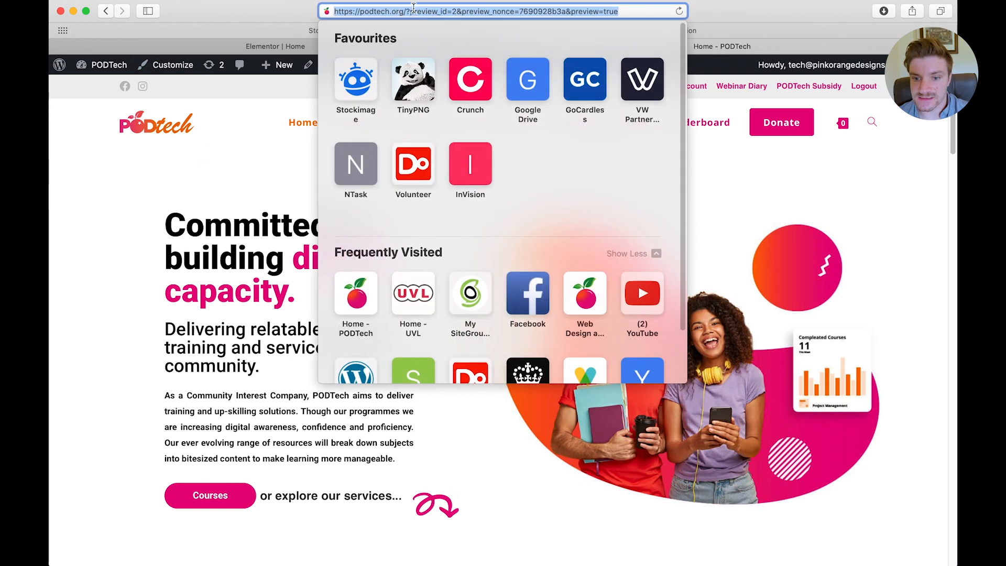
pyautogui.moveTo(409, 11); pyautogui.dragTo(647, 20)
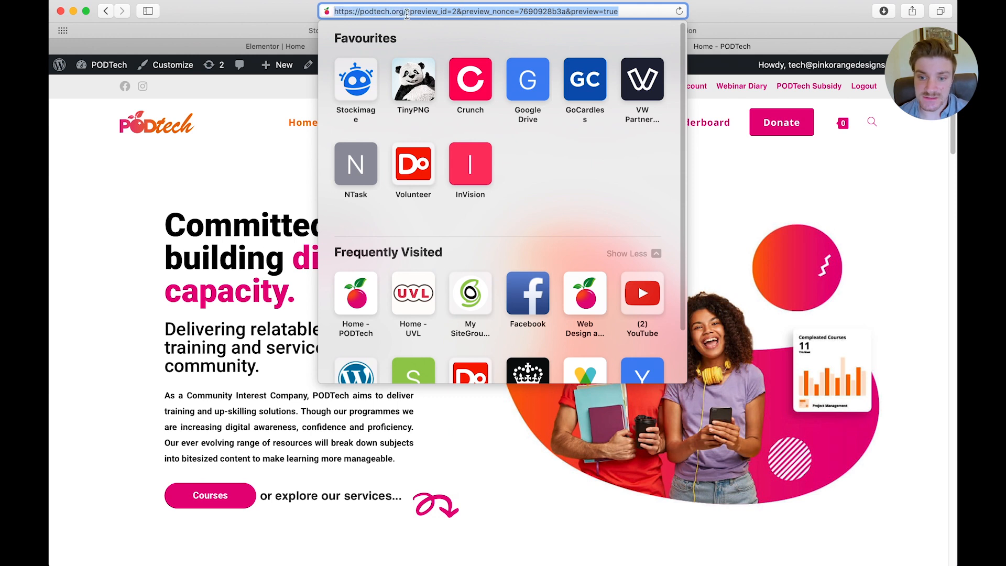
pyautogui.moveTo(407, 11); pyautogui.dragTo(327, 14)
pyautogui.press('super+c')
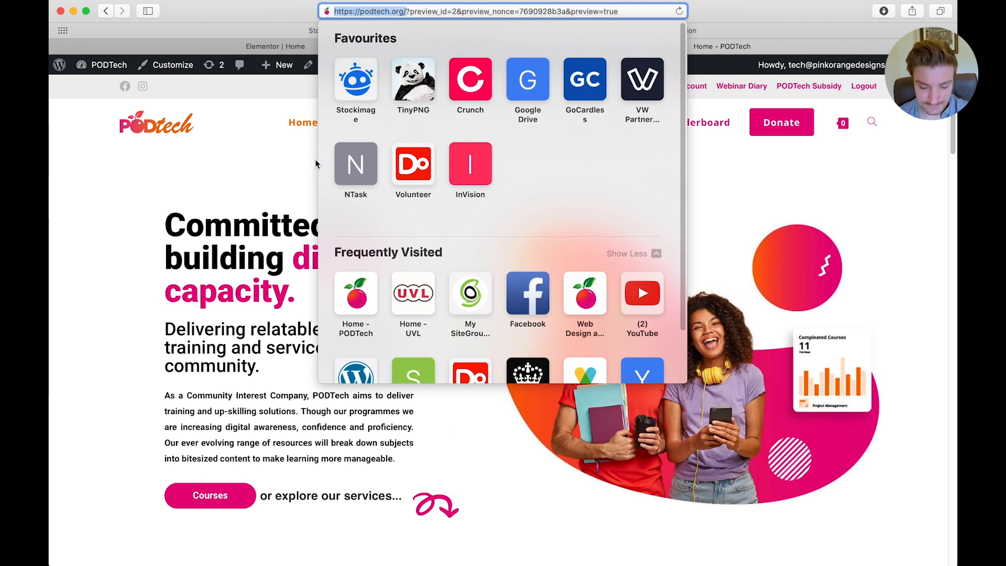
pyautogui.click(226, 160)
pyautogui.click(262, 45)
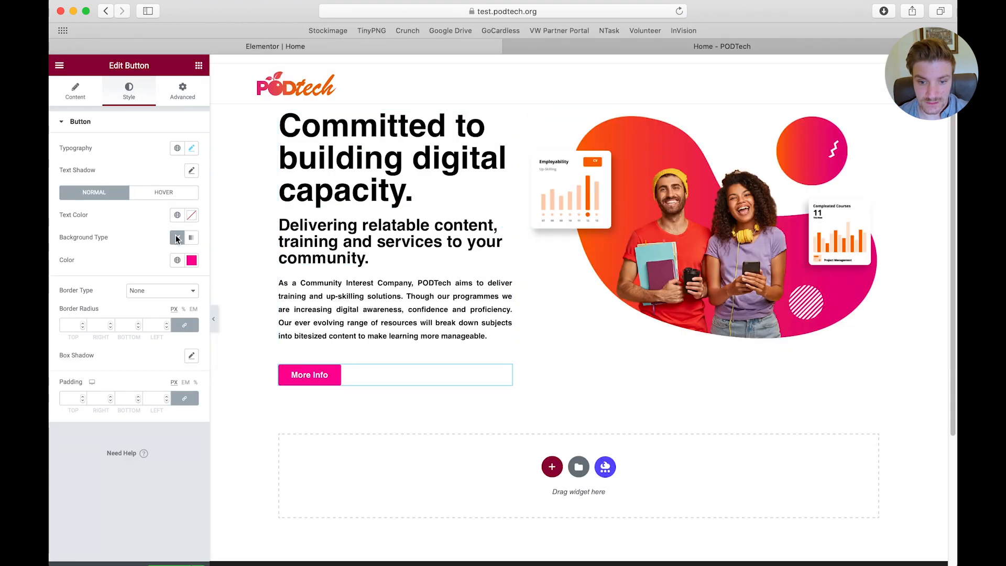
pyautogui.click(75, 91)
pyautogui.doubleClick(112, 206)
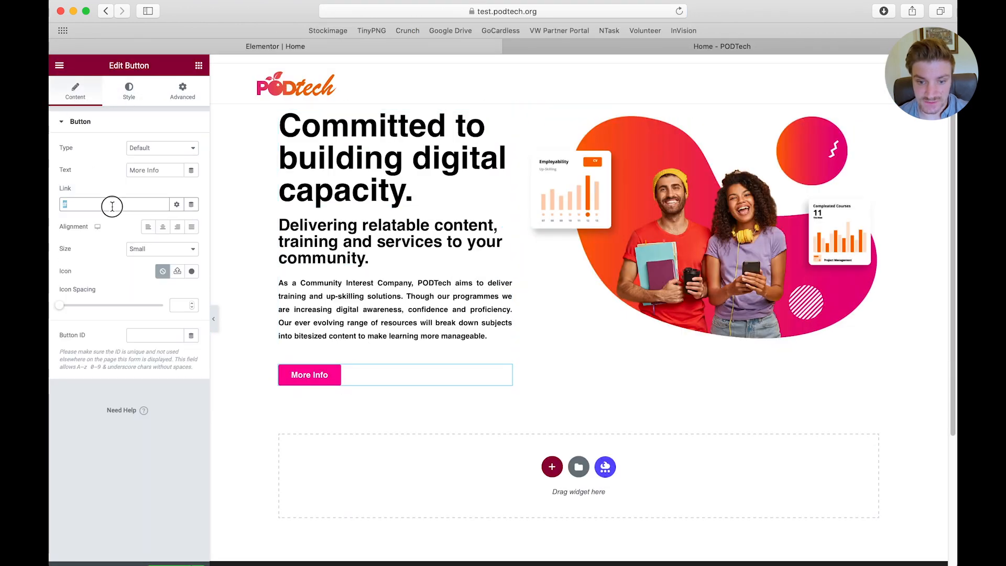
pyautogui.press('super+v')
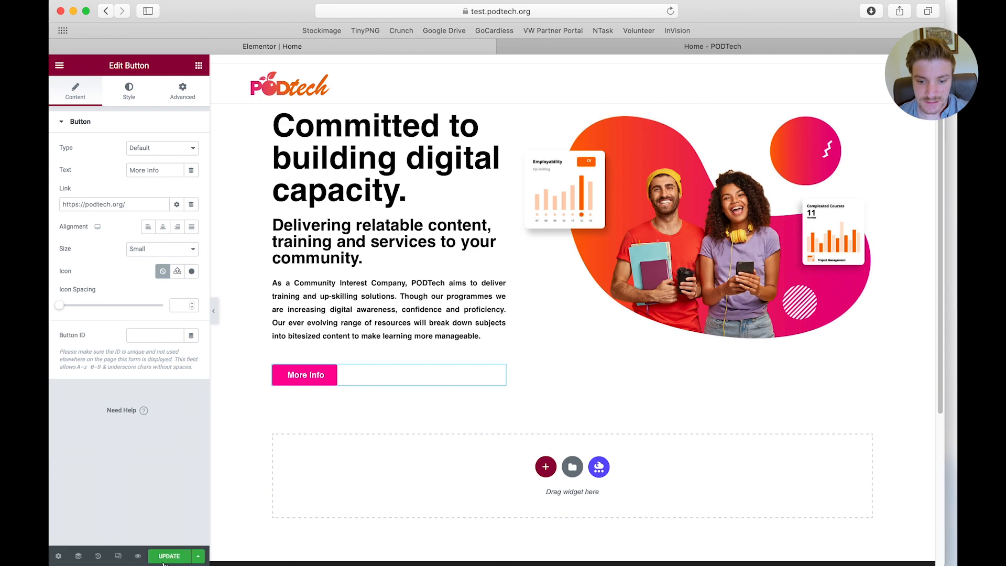
# Update the page and test the More Info button's link in the page preview, returning to the Elementor editor
pyautogui.click(166, 558)
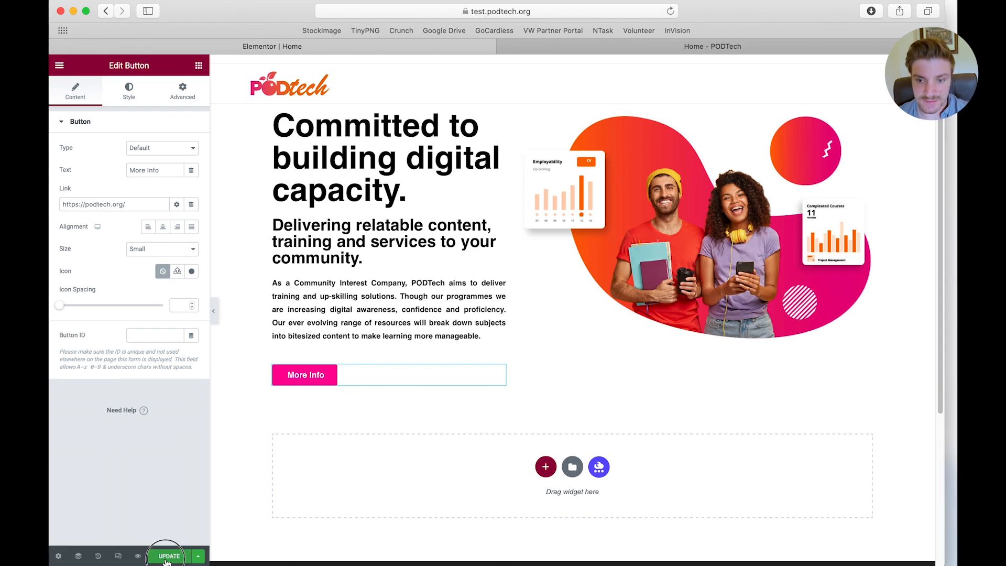
pyautogui.click(138, 556)
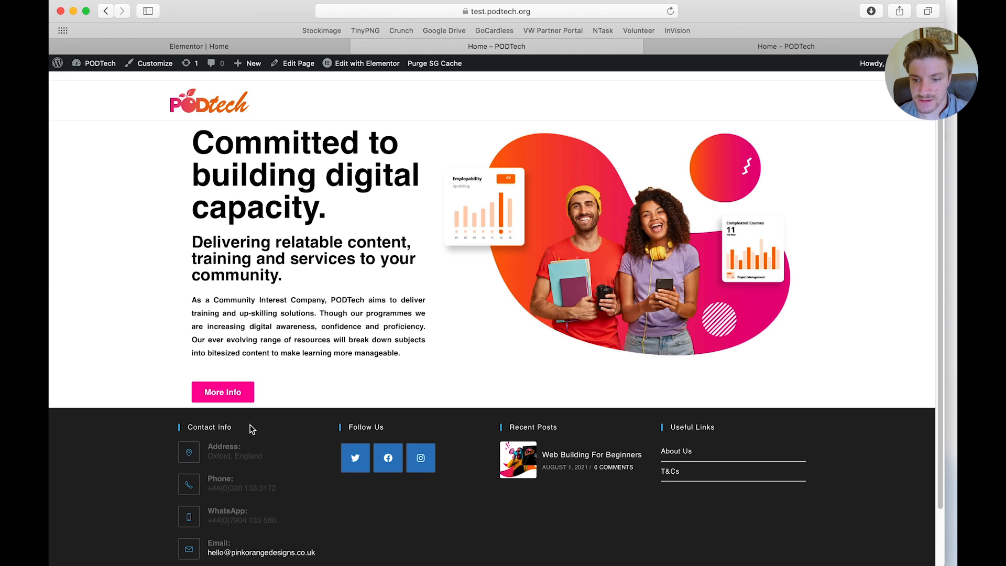
pyautogui.click(229, 398)
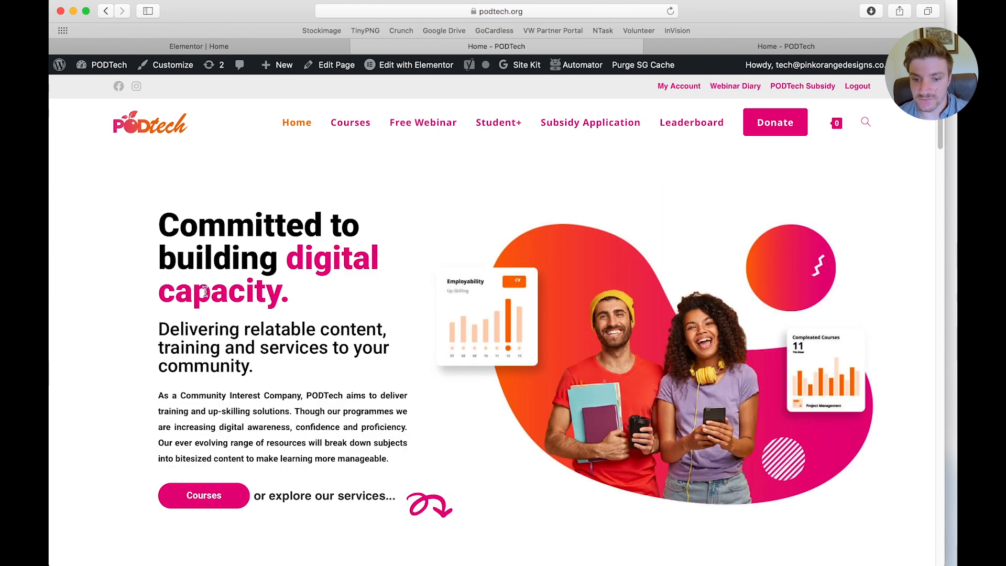
pyautogui.click(327, 50)
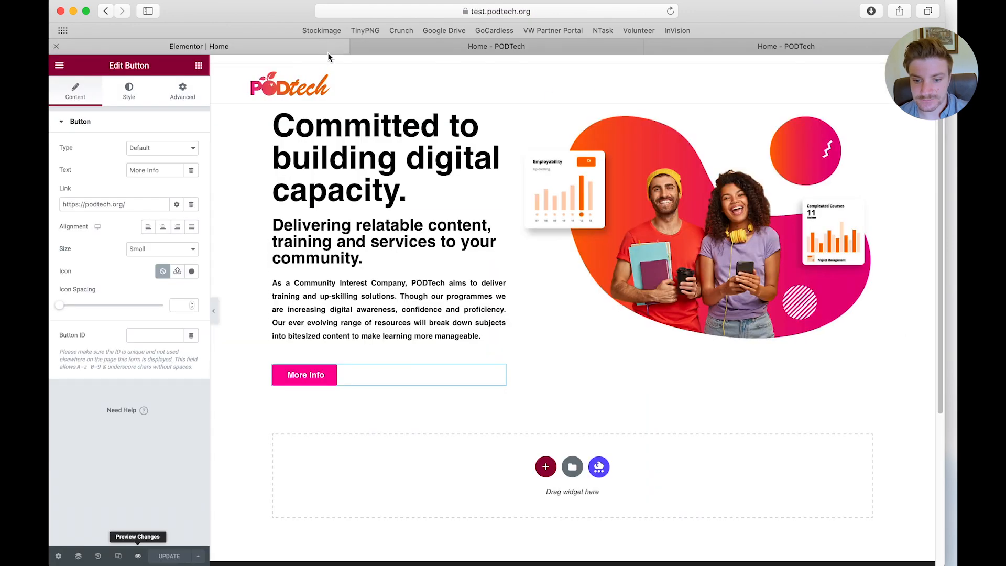
# Check the service boxes on the live PODTech home page and add a four-column section below the hero in Elementor
pyautogui.click(852, 49)
pyautogui.scroll(-7, 749, 167)
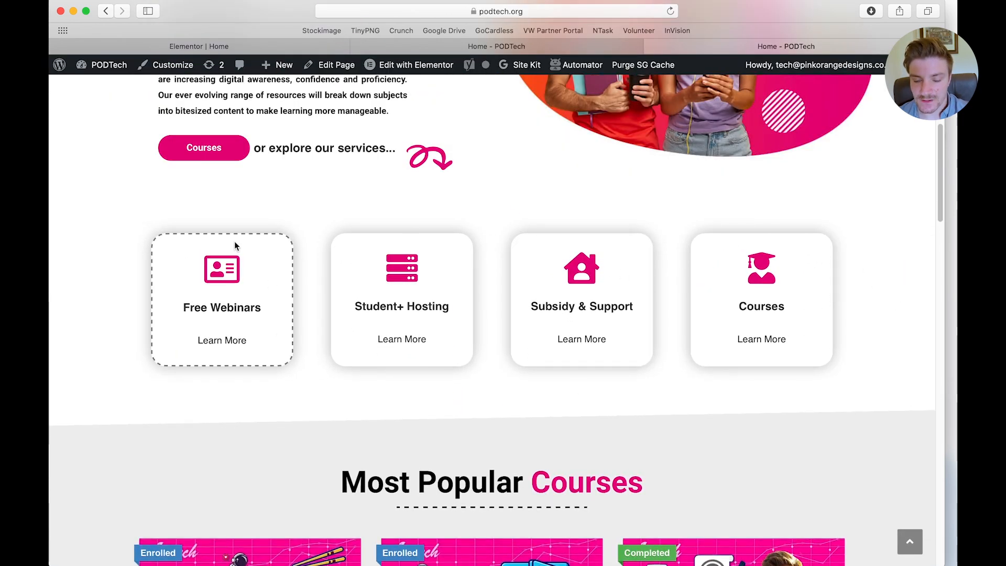
pyautogui.scroll(-2, 234, 241)
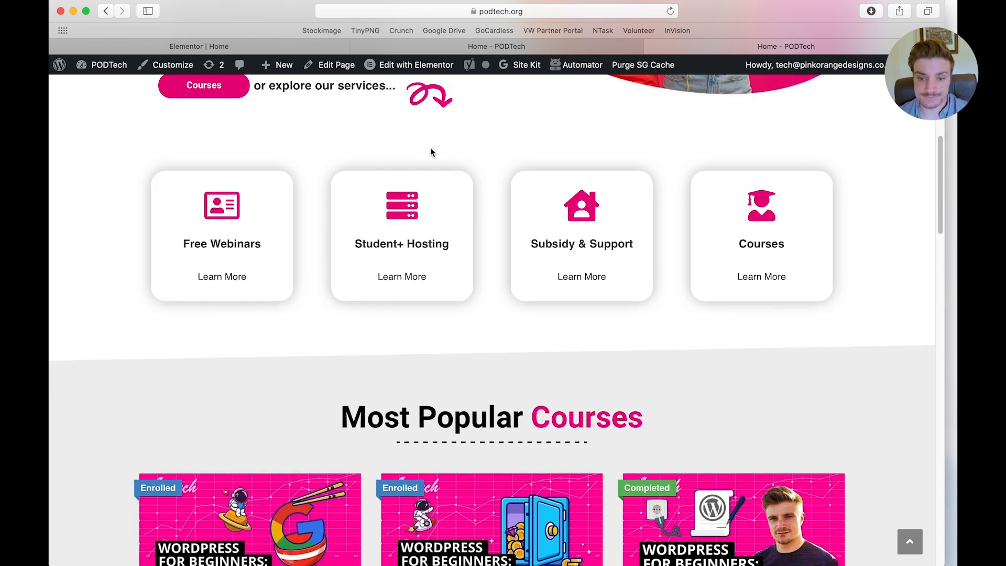
pyautogui.click(263, 45)
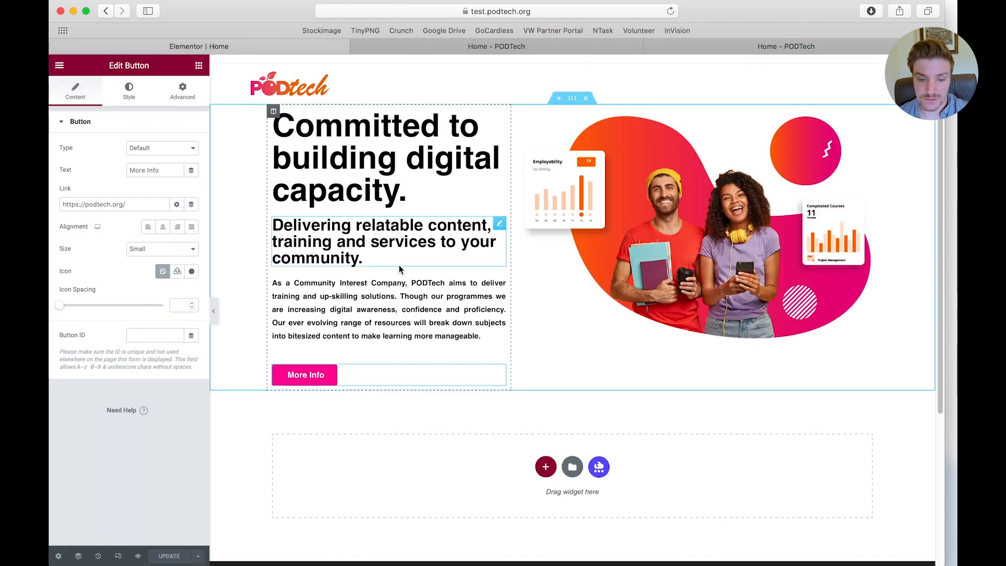
pyautogui.press('super+Tab')
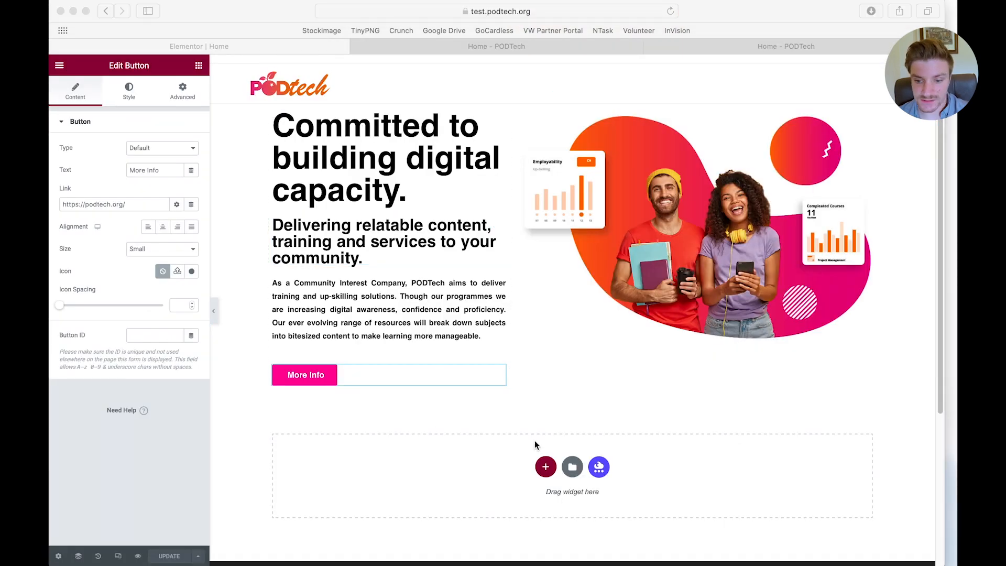
pyautogui.click(546, 470)
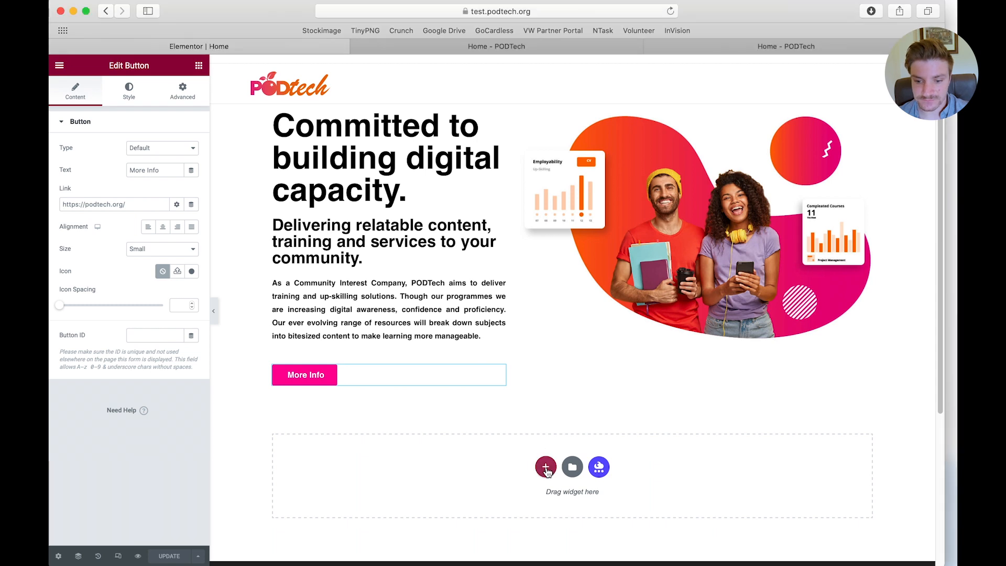
pyautogui.click(545, 470)
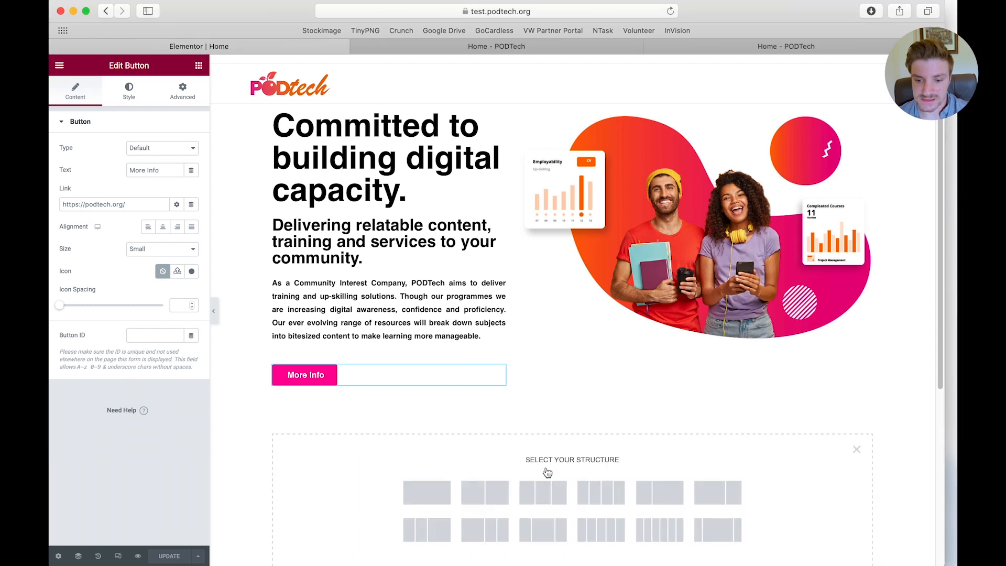
pyautogui.click(604, 500)
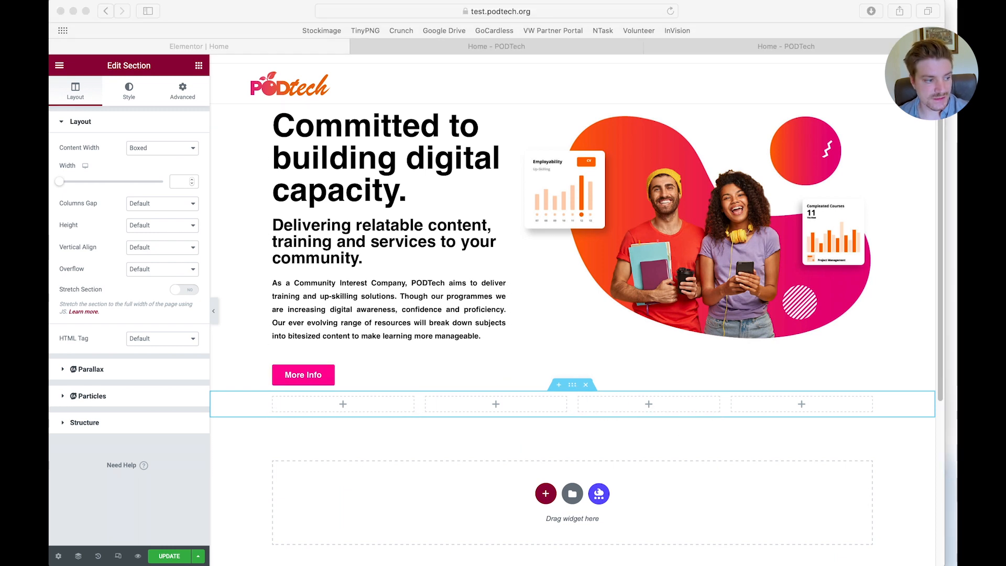
pyautogui.click(273, 402)
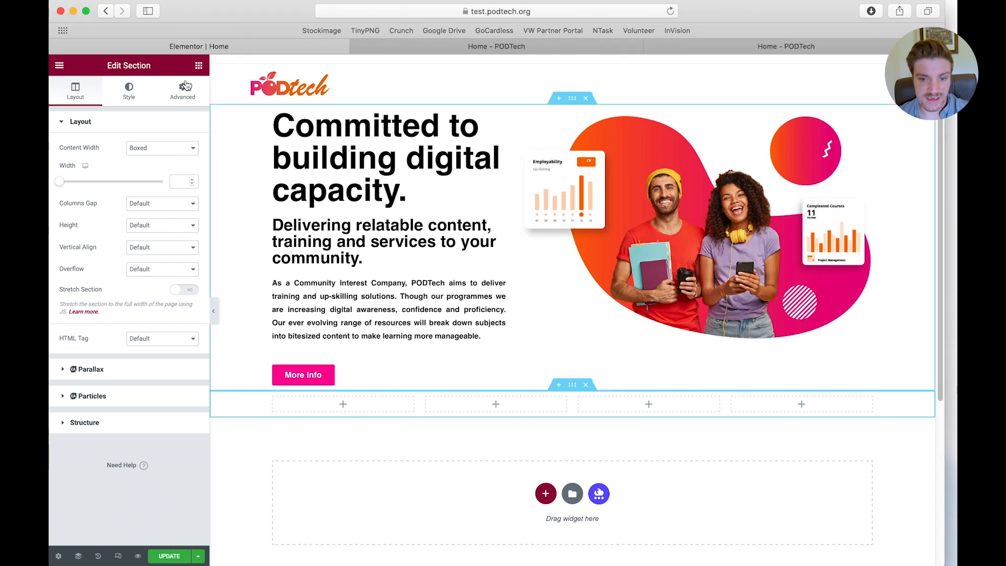
# Find the Icon Box widget and place it in the first column of the four-column section
pyautogui.click(199, 67)
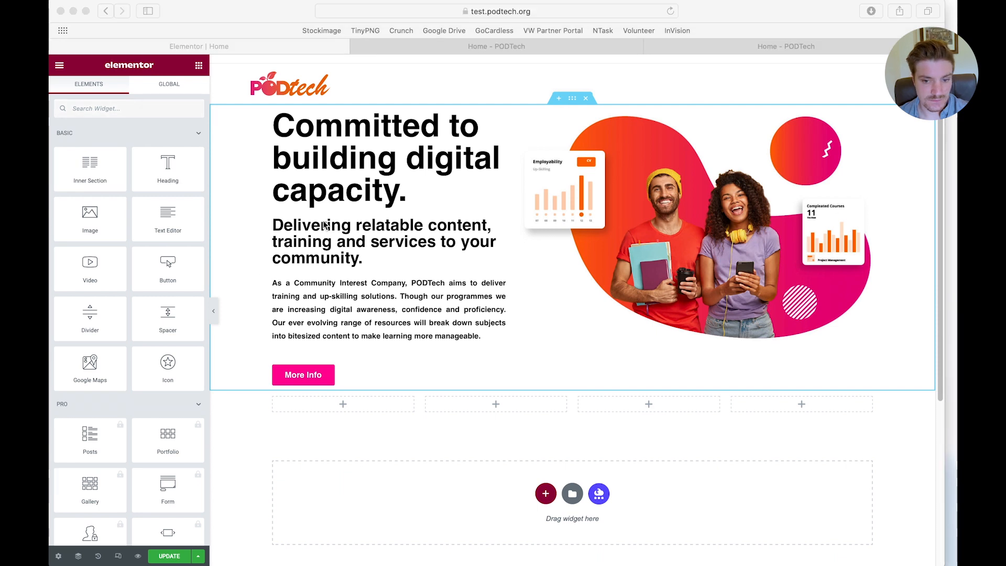
pyautogui.click(130, 112)
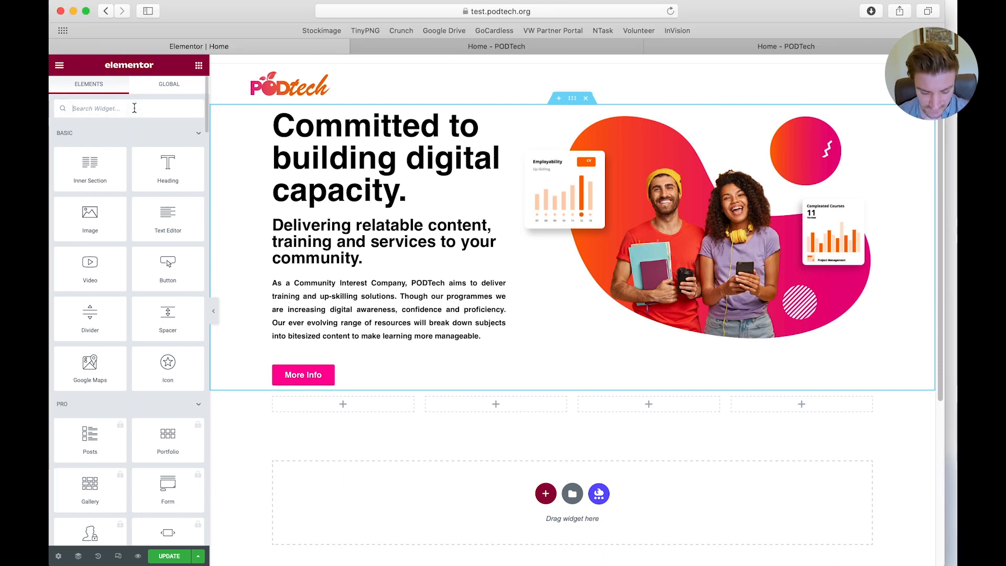
pyautogui.write('icon b')
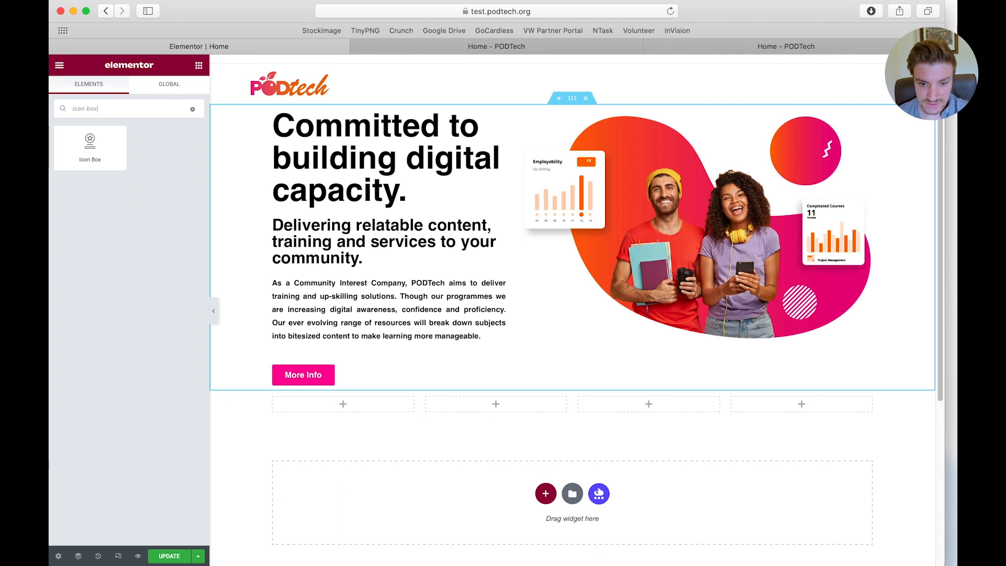
pyautogui.write('ox')
pyautogui.moveTo(90, 147); pyautogui.dragTo(349, 409)
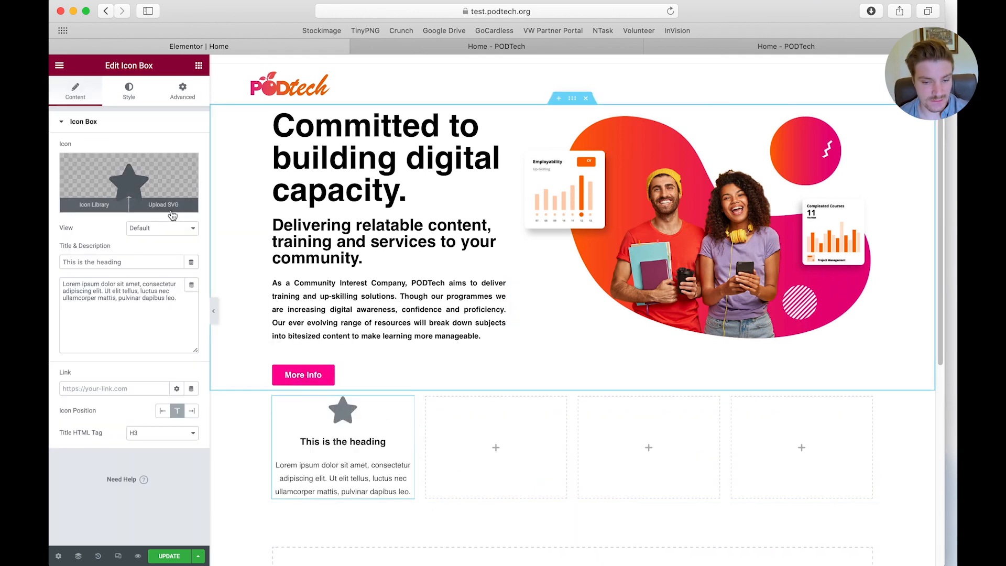
# Replace the icon box's star with the outlined Id card icon from the icon library, filtering by "id"
pyautogui.click(138, 189)
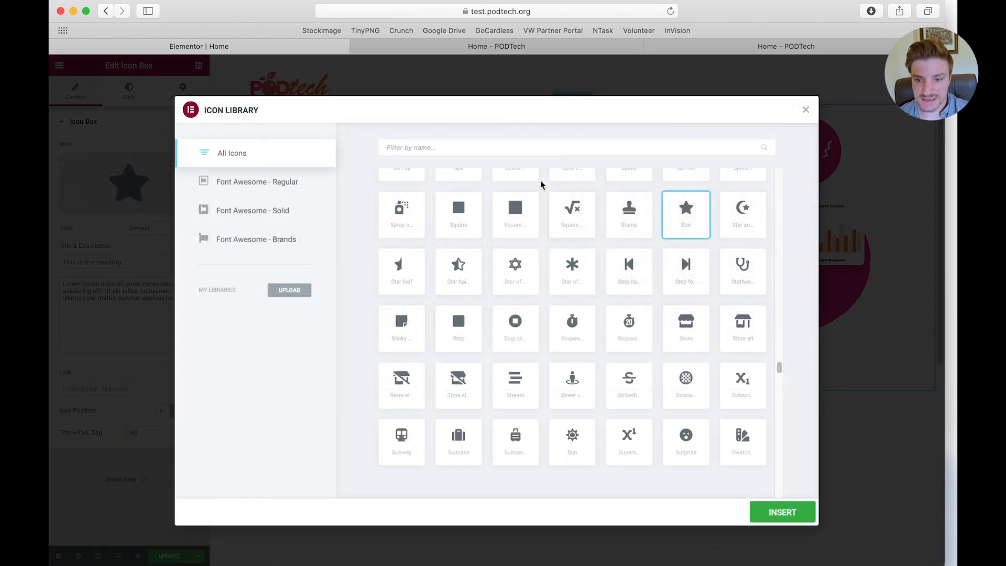
pyautogui.write('id')
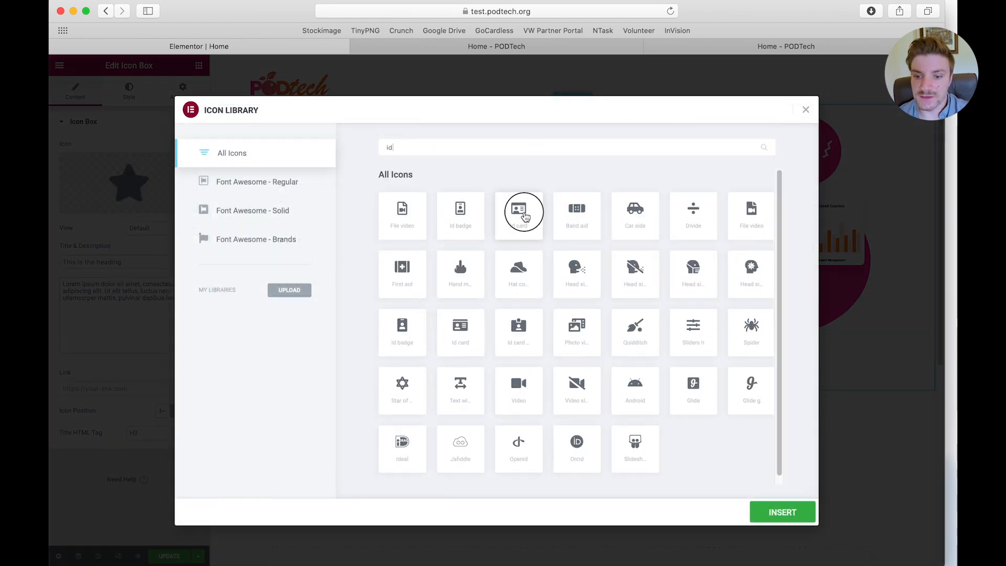
pyautogui.click(519, 217)
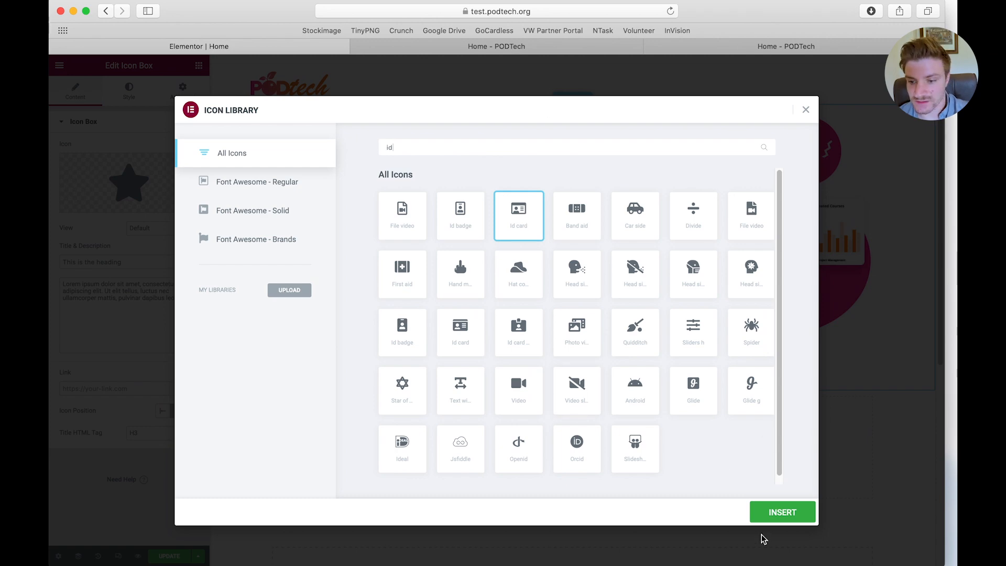
pyautogui.click(785, 513)
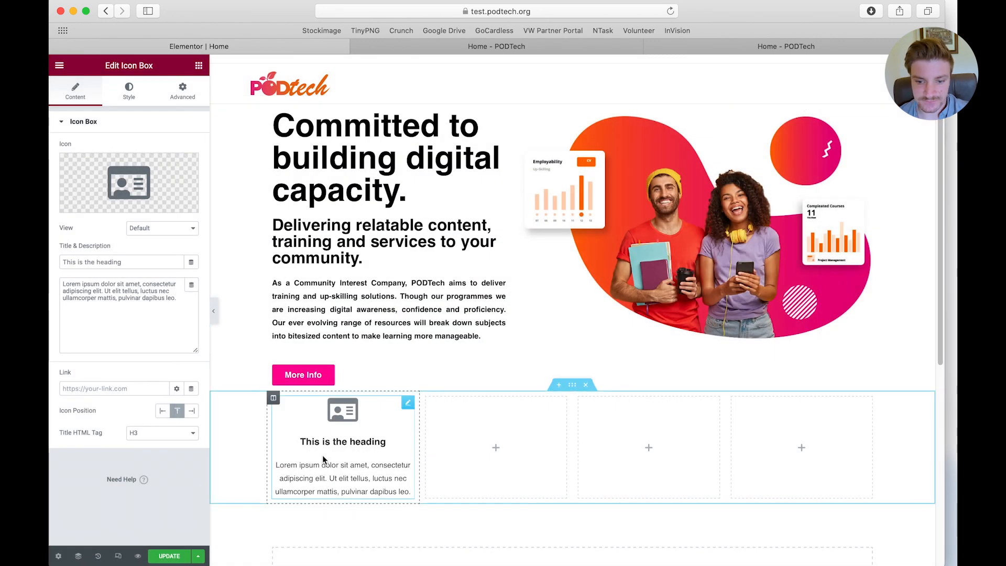
# Set the icon box title to "Free Webinars" and clear its placeholder description
pyautogui.tripleClick(91, 262)
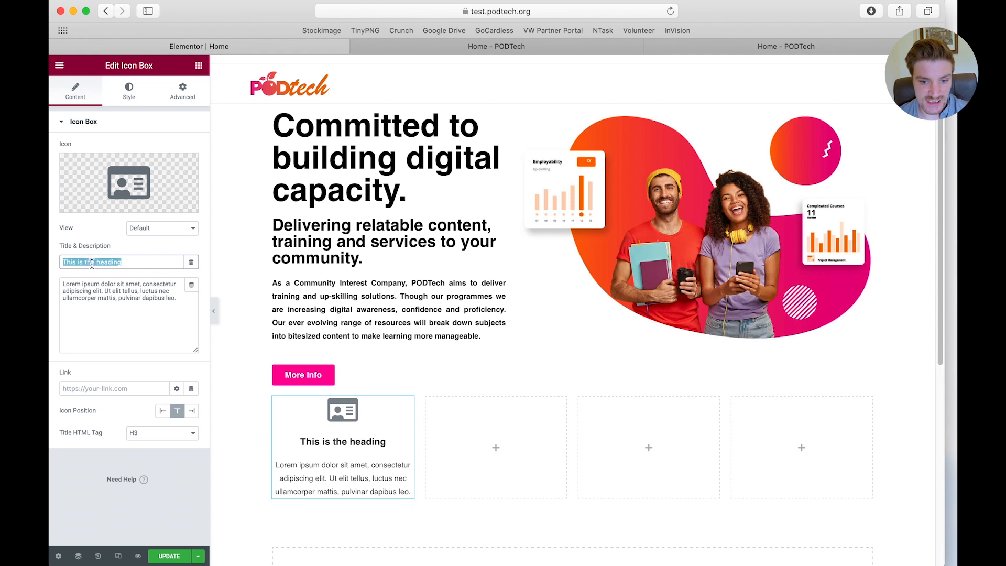
pyautogui.write('Fr')
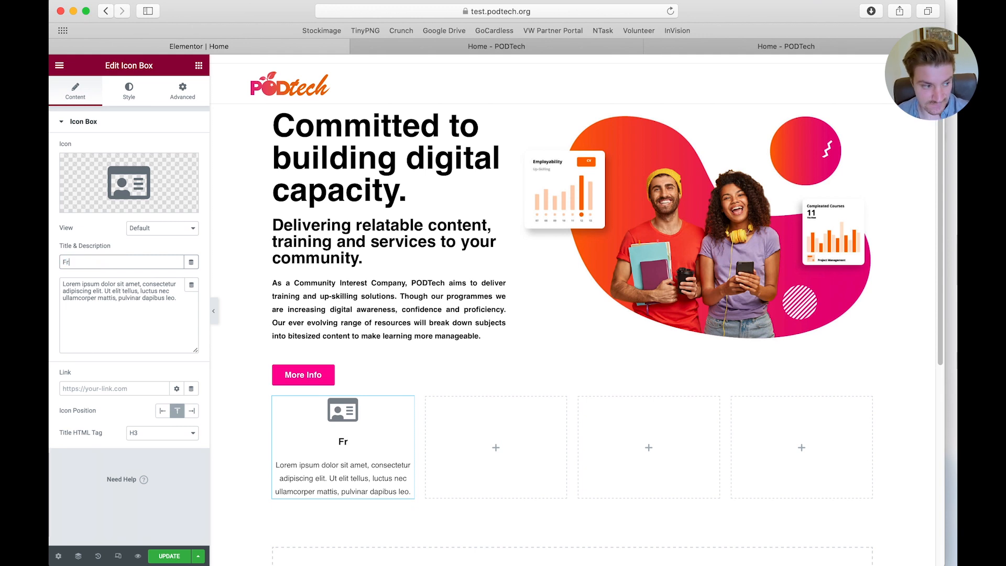
pyautogui.write('ee Webinars')
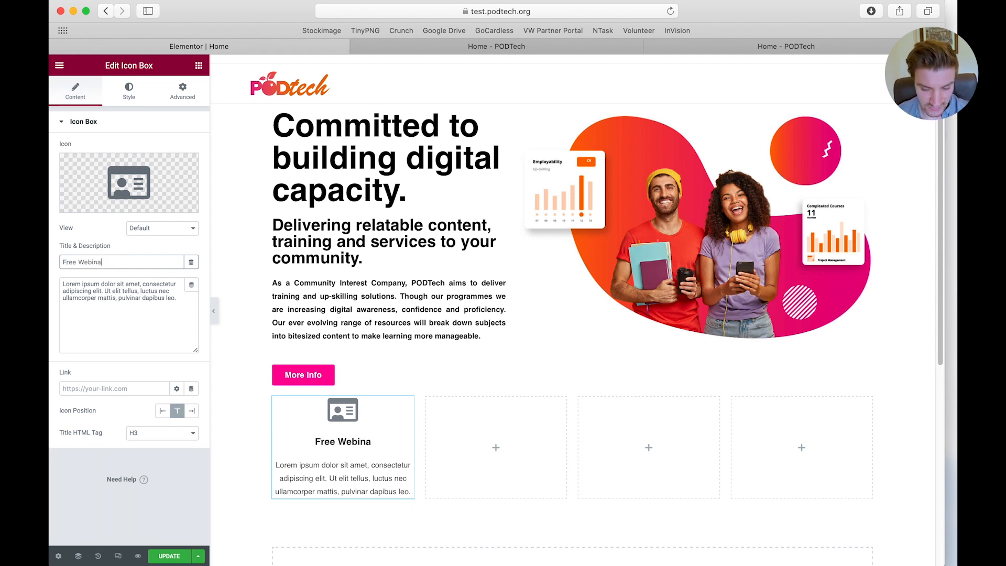
pyautogui.tripleClick(101, 288)
pyautogui.press('BackSpace')
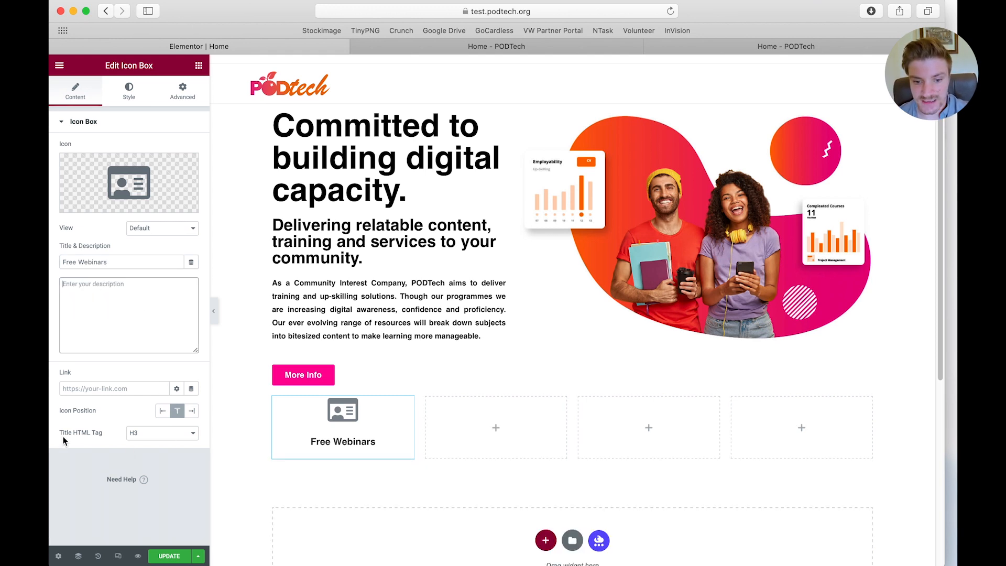
# Insert "Web Building" into the icon box title so it reads "Free Web Building Webinars"
pyautogui.click(108, 431)
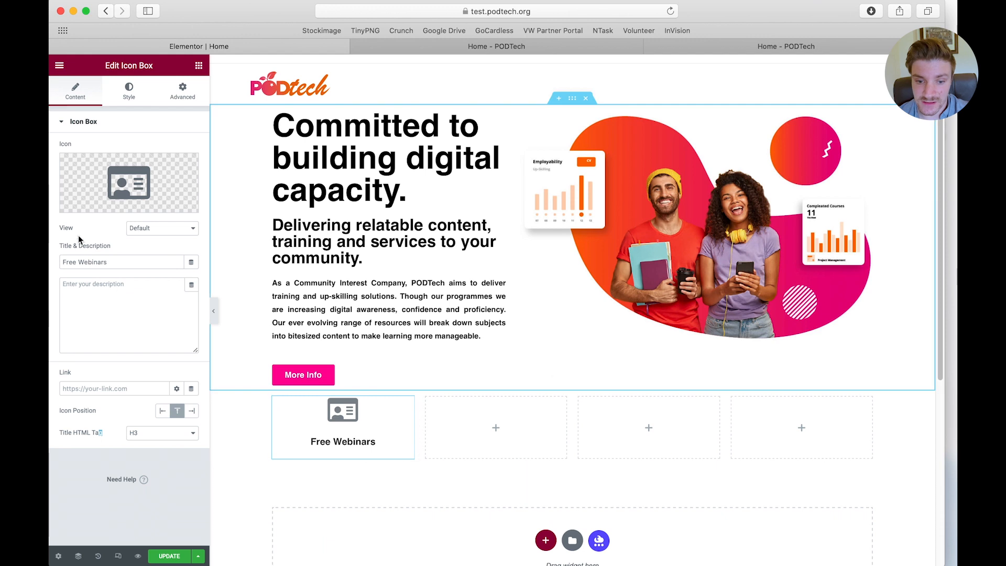
pyautogui.click(80, 260)
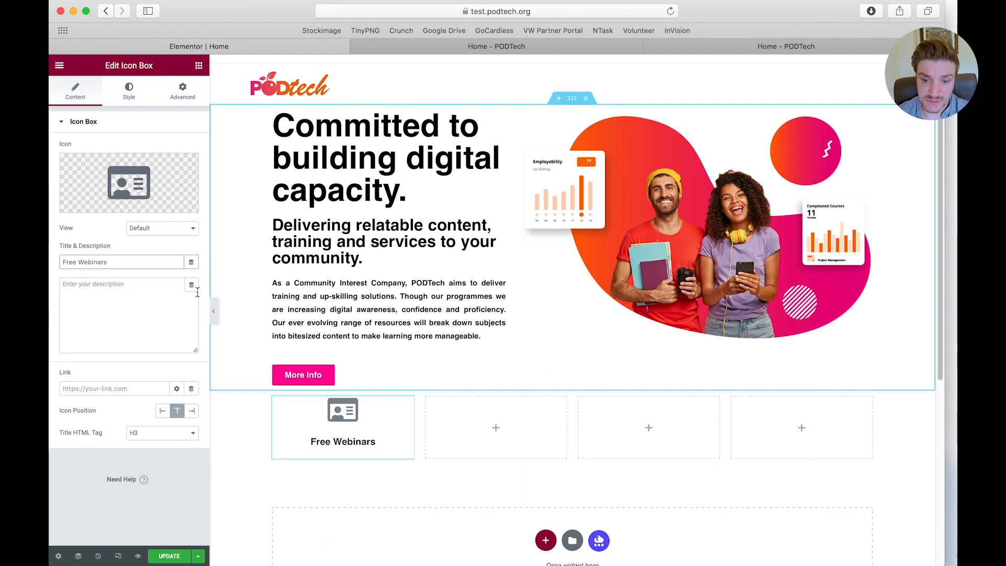
pyautogui.write('Web Building')
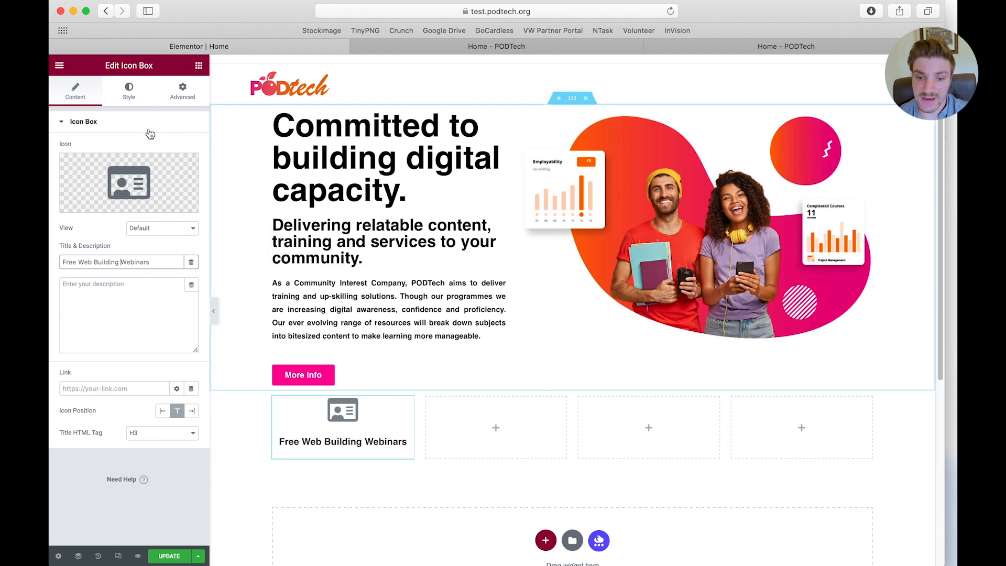
# Set the icon box's primary icon colour to bright pink, #FF01B9
pyautogui.click(129, 97)
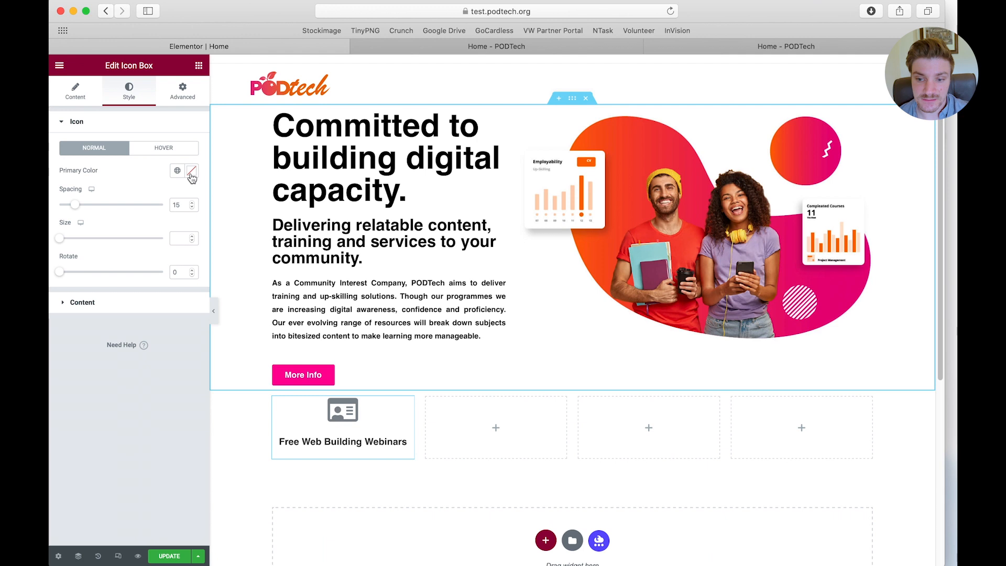
pyautogui.click(191, 171)
pyautogui.click(170, 309)
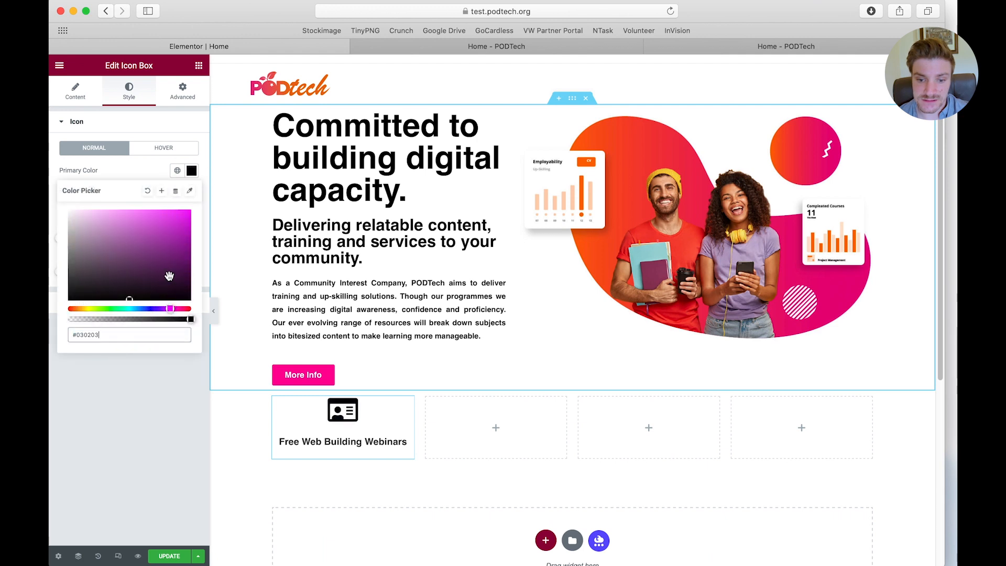
pyautogui.moveTo(171, 265); pyautogui.dragTo(203, 183)
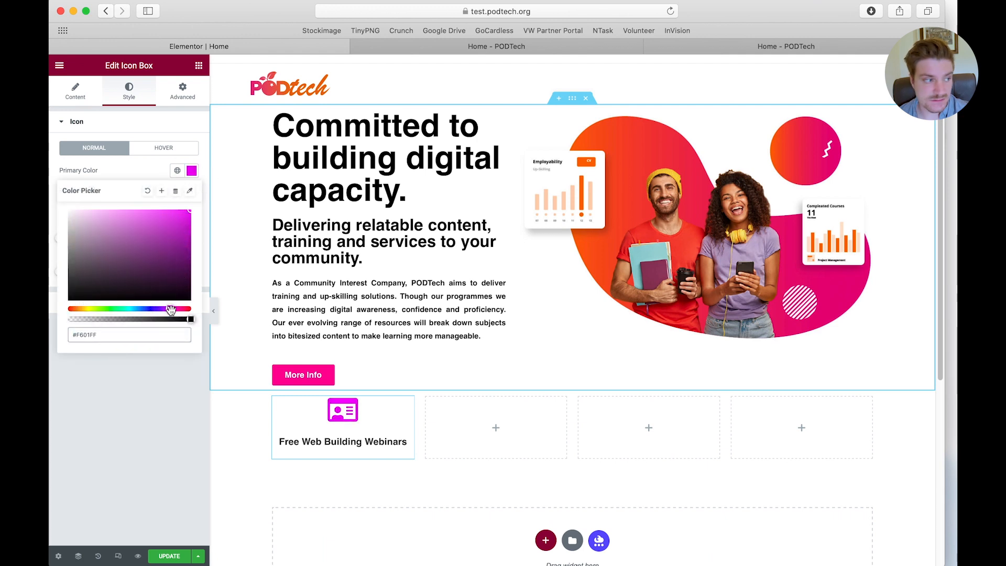
pyautogui.moveTo(170, 309); pyautogui.dragTo(177, 309)
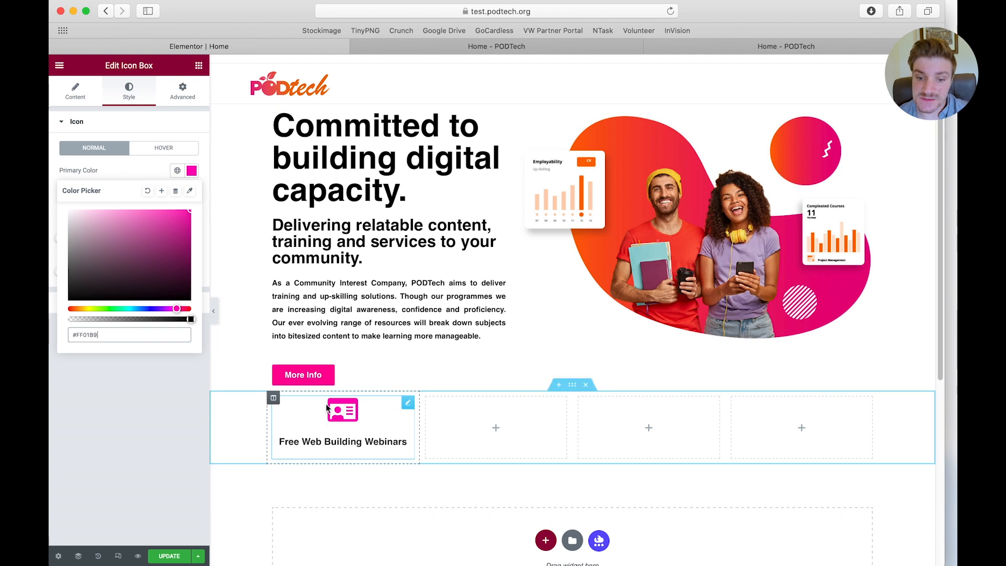
# Save the icon's pink as a new global colour named "Primary Colour 1"
pyautogui.click(162, 193)
pyautogui.tripleClick(461, 313)
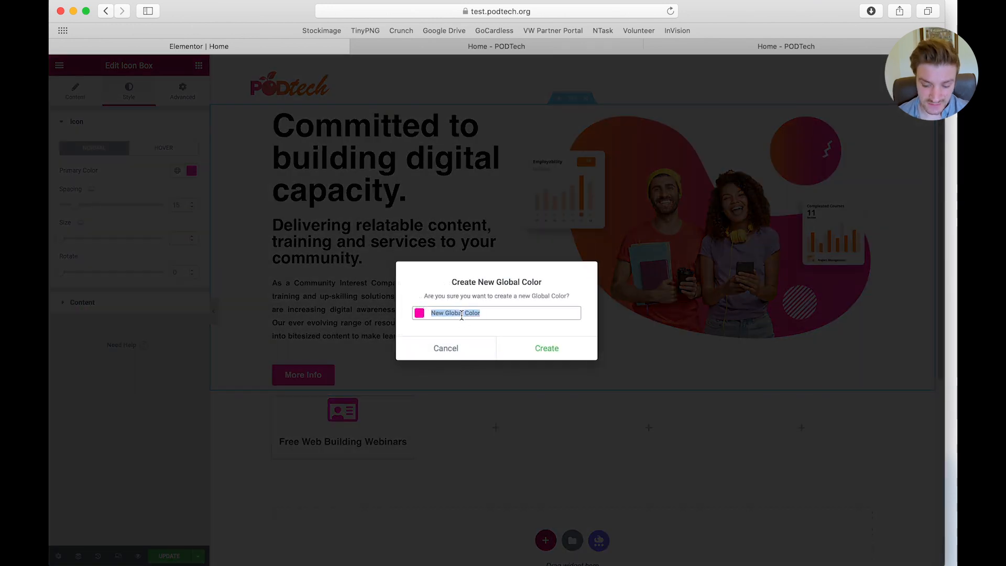
pyautogui.write('Primary Colou')
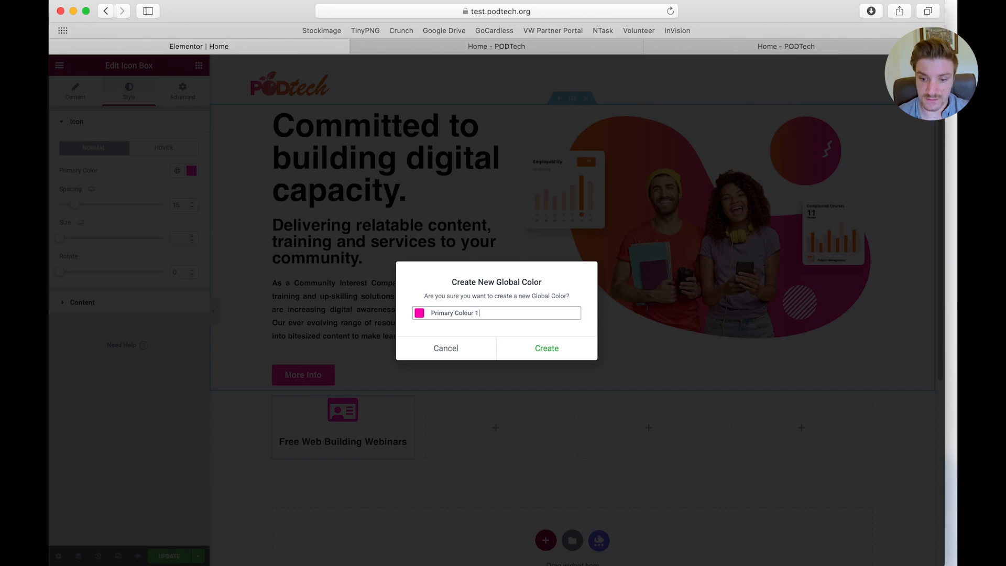
pyautogui.write('r 1')
pyautogui.click(523, 349)
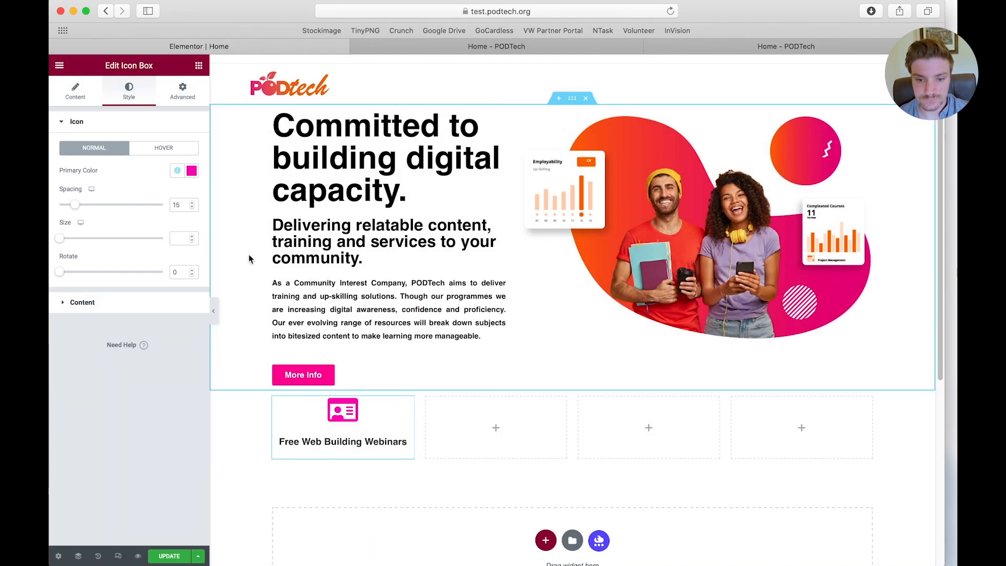
# Set the icon box's title colour to near-black, #010101
pyautogui.click(118, 304)
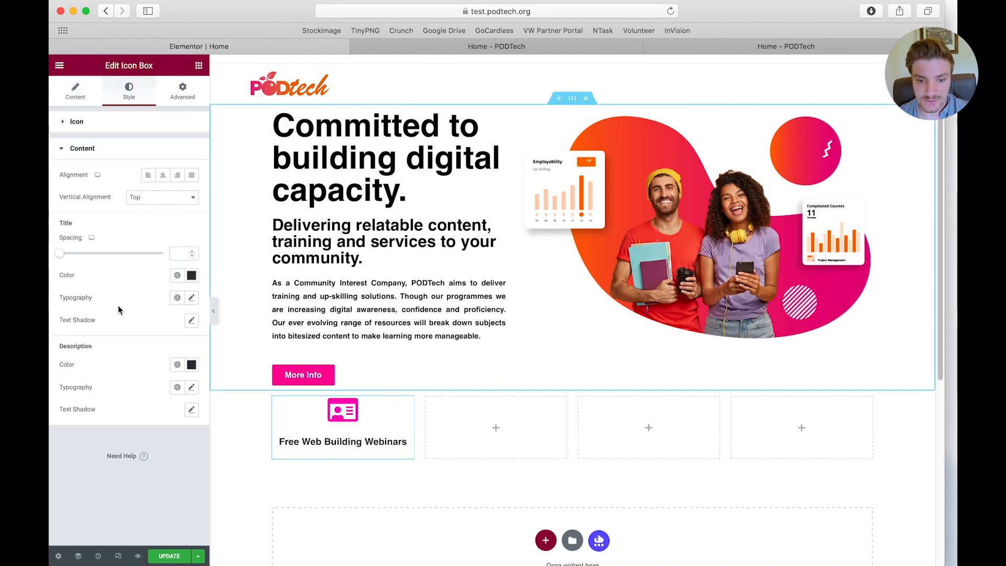
pyautogui.click(191, 276)
pyautogui.moveTo(133, 356); pyautogui.dragTo(68, 405)
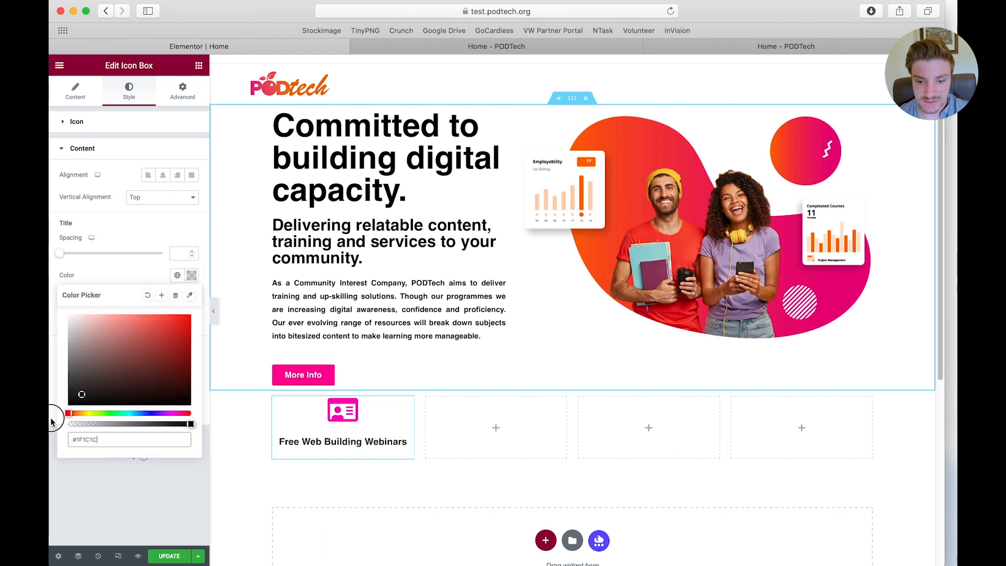
pyautogui.click(131, 511)
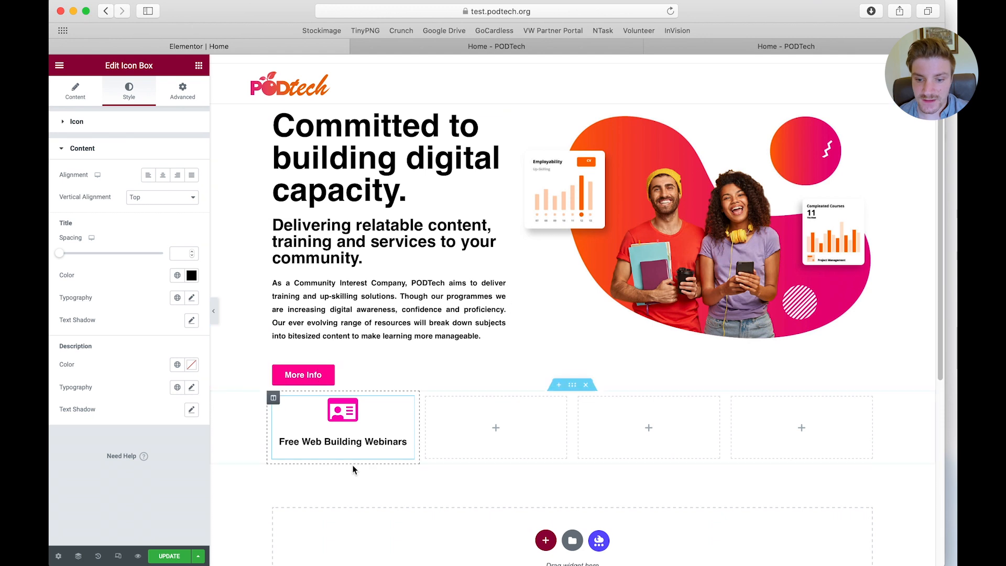
# Place a Button widget beneath the first column's icon box, with the text "Learn More" and centre alignment
pyautogui.click(199, 65)
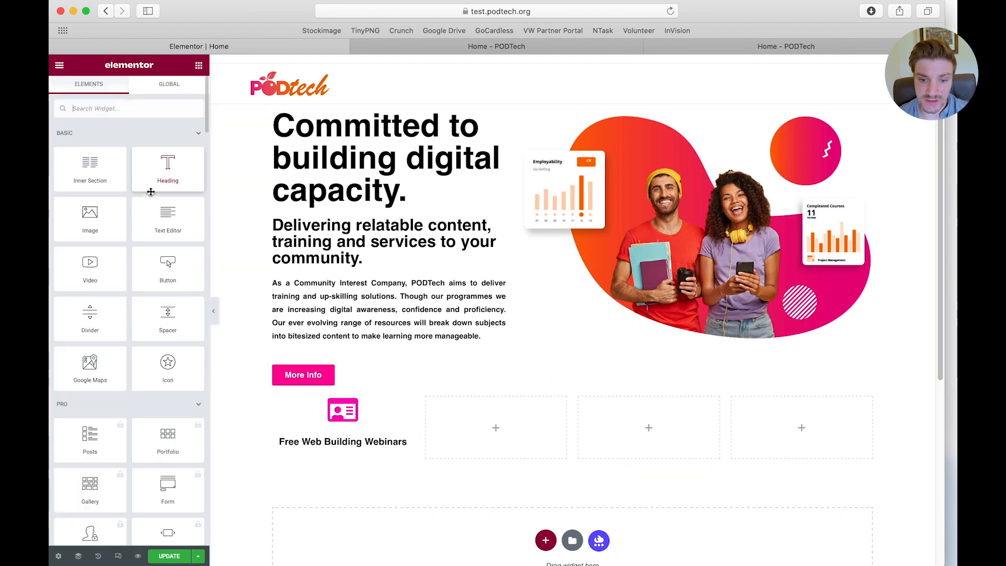
pyautogui.moveTo(167, 266); pyautogui.dragTo(352, 457)
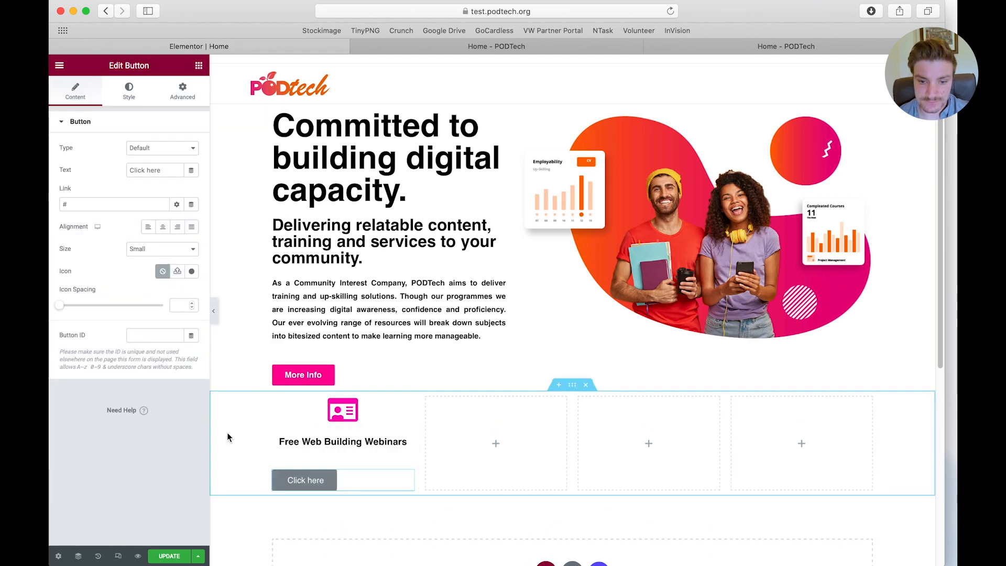
pyautogui.tripleClick(146, 170)
pyautogui.write('Learn More')
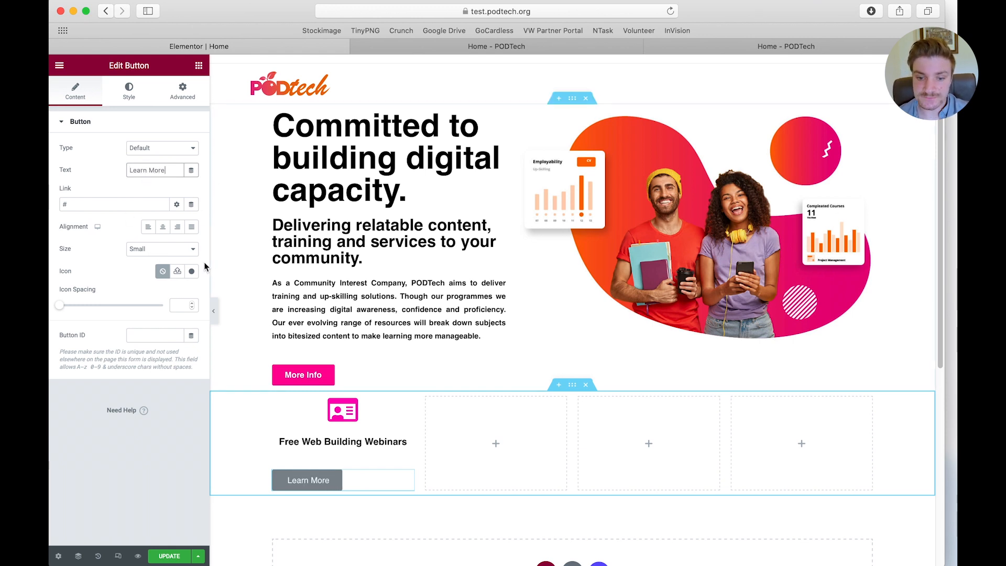
pyautogui.click(162, 227)
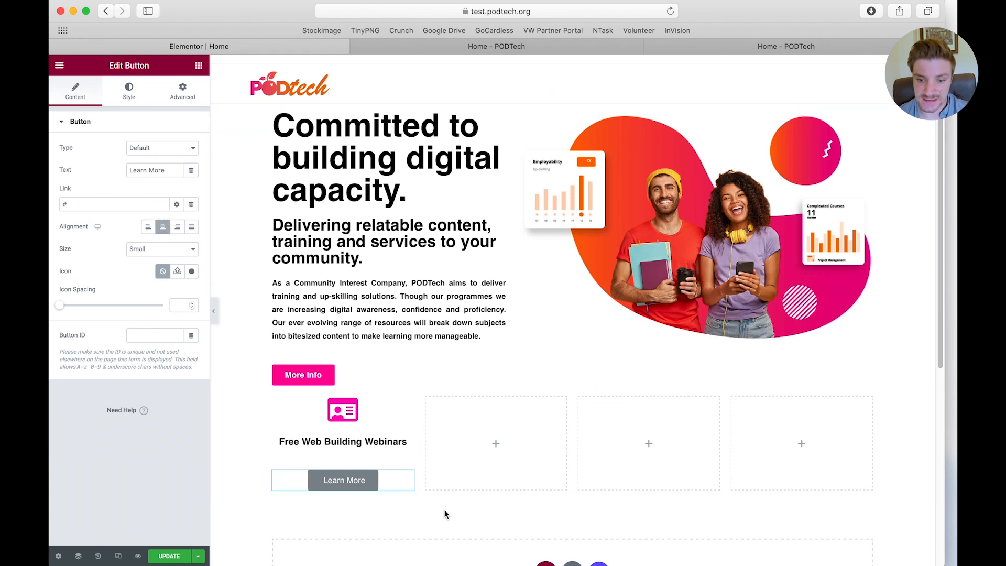
# Apply the global colour "Primary Colour 1" to the Learn More button's background
pyautogui.click(127, 95)
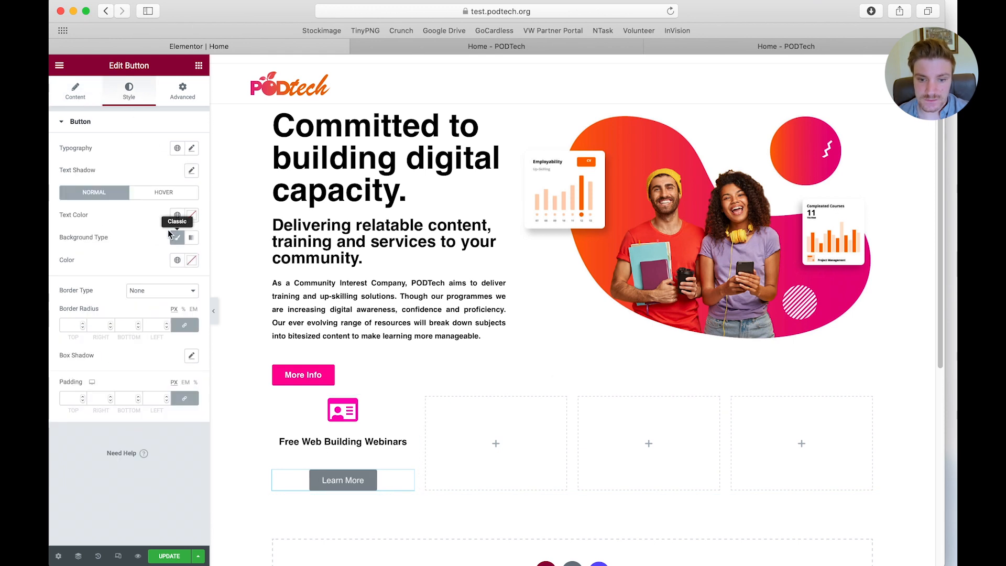
pyautogui.click(191, 262)
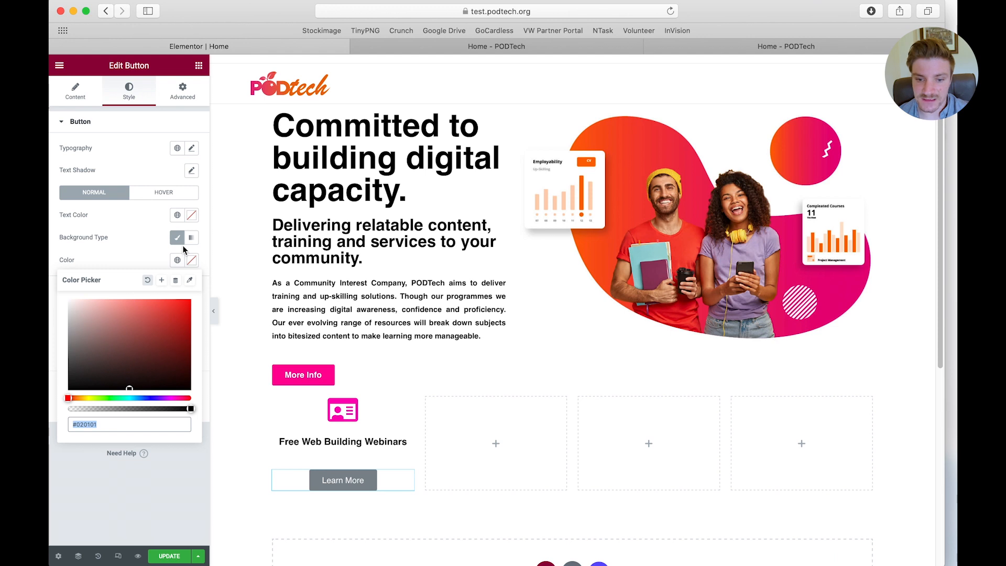
pyautogui.click(166, 258)
pyautogui.click(177, 262)
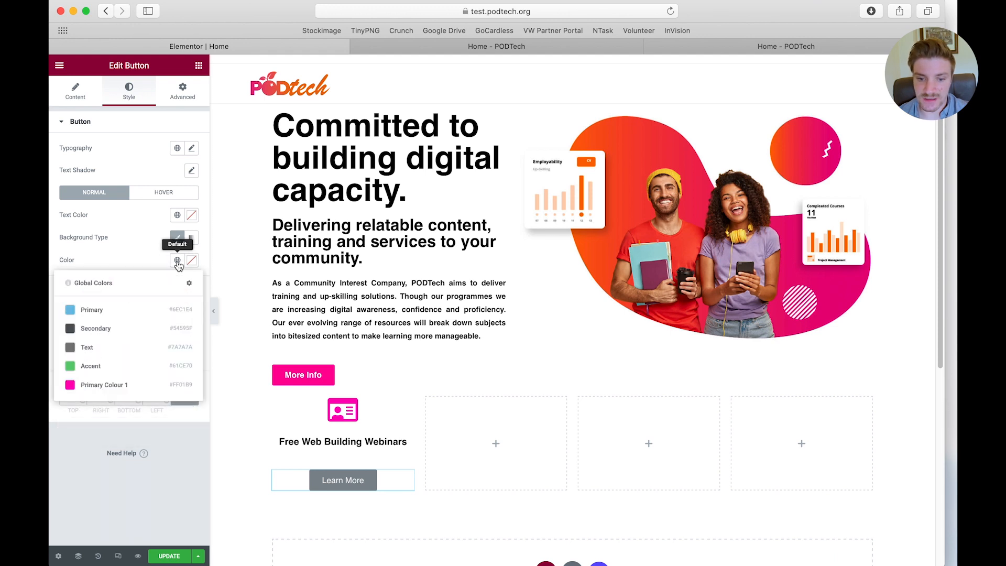
pyautogui.click(108, 385)
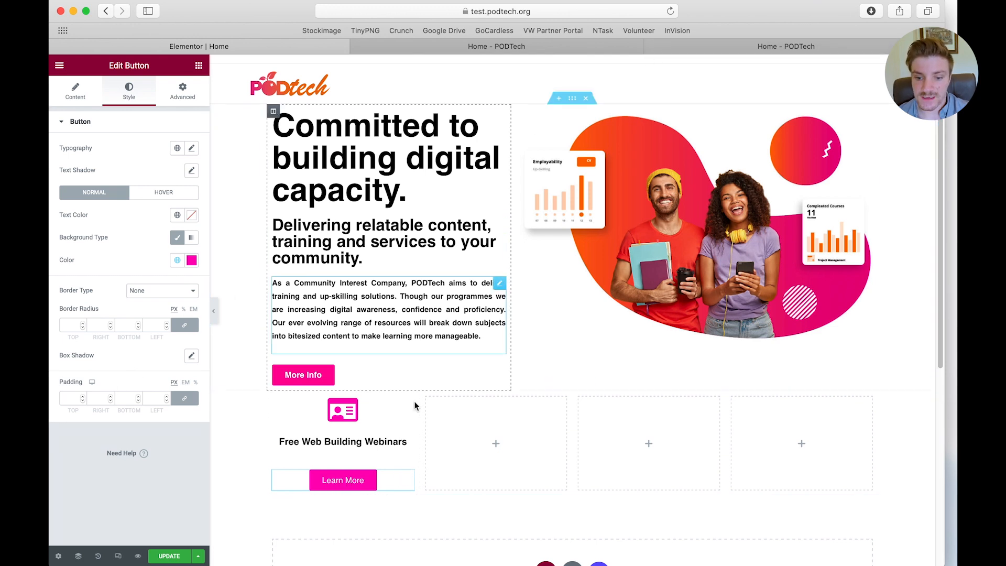
pyautogui.click(759, 45)
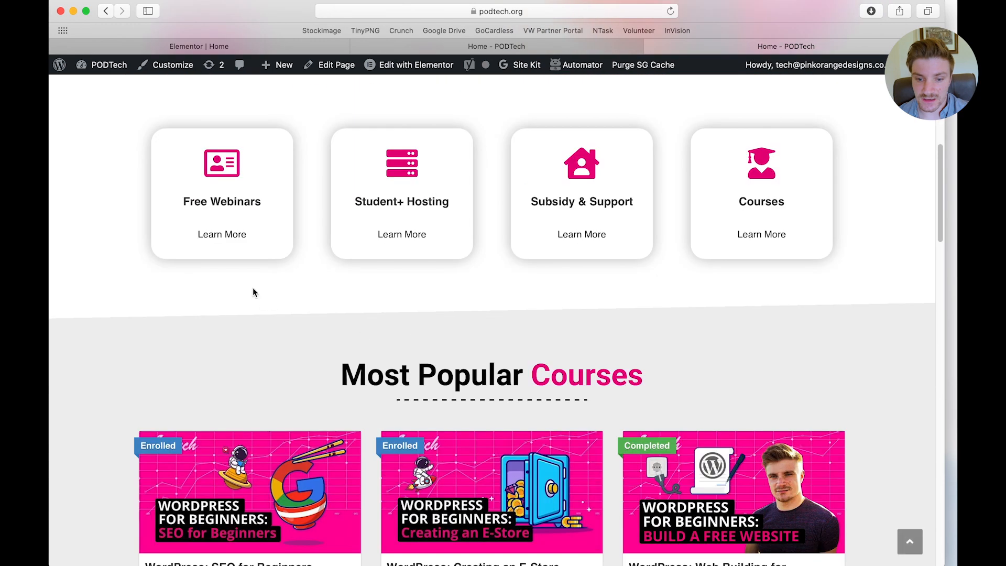
pyautogui.click(223, 240)
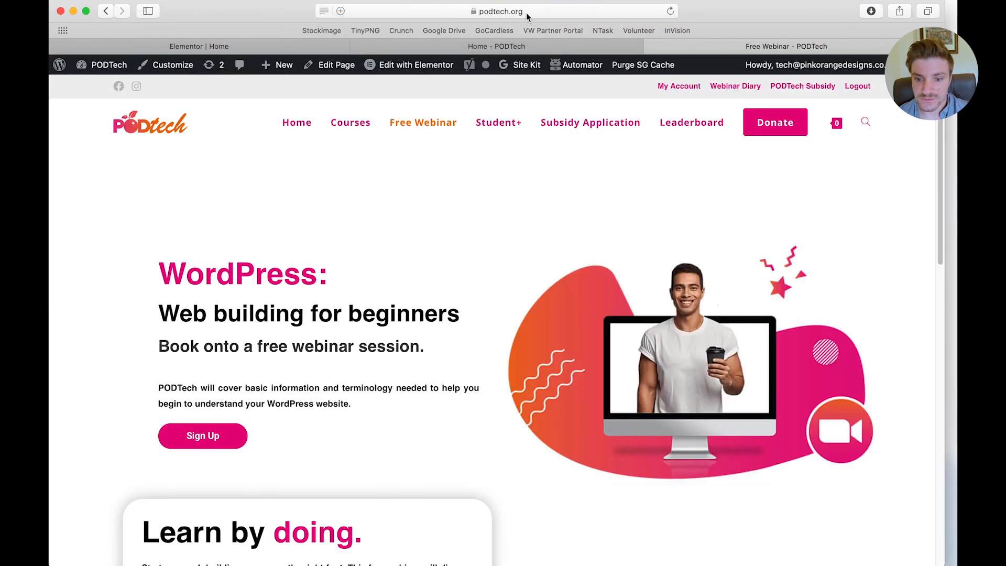
pyautogui.click(526, 15)
pyautogui.press('super+c')
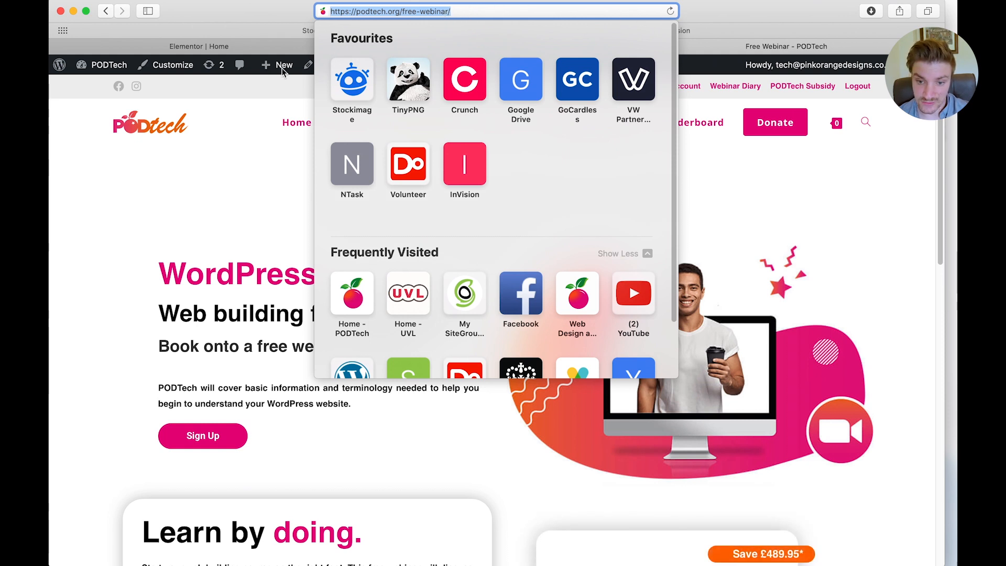
pyautogui.click(209, 46)
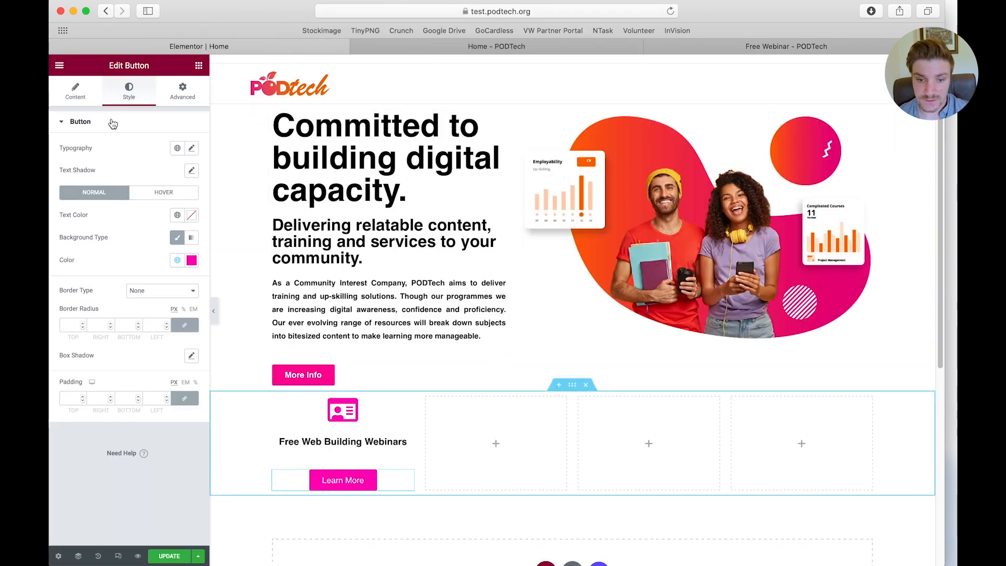
pyautogui.click(75, 91)
pyautogui.click(126, 204)
pyautogui.press('super+v')
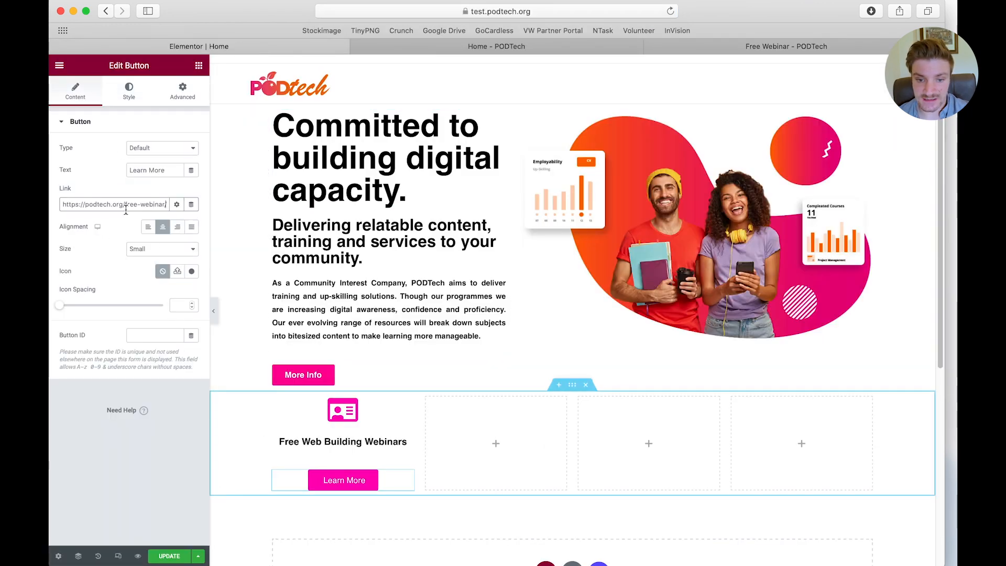
# Update the page and reload the published test home page to check the icon box and button
pyautogui.click(173, 557)
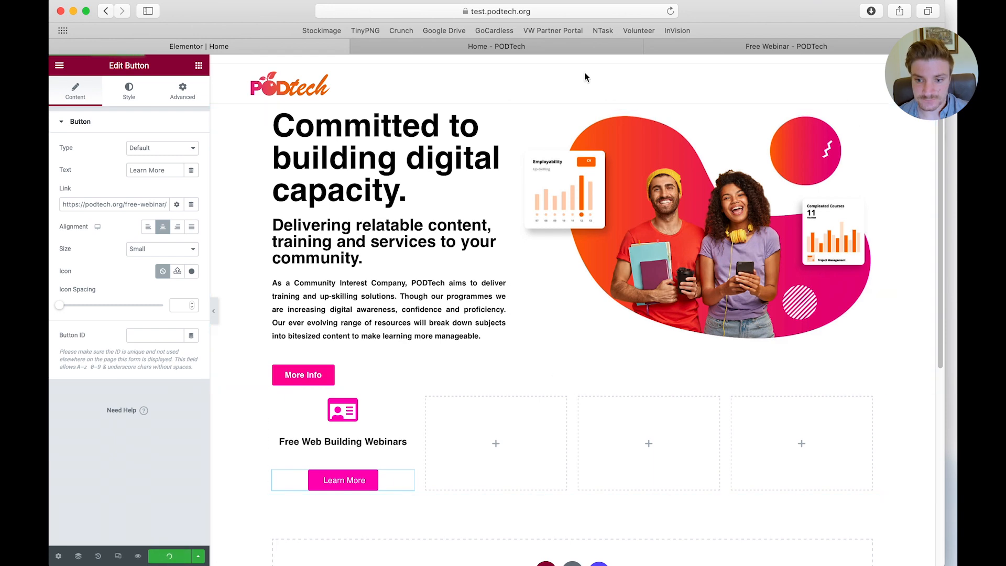
pyautogui.click(527, 45)
pyautogui.press('super+r')
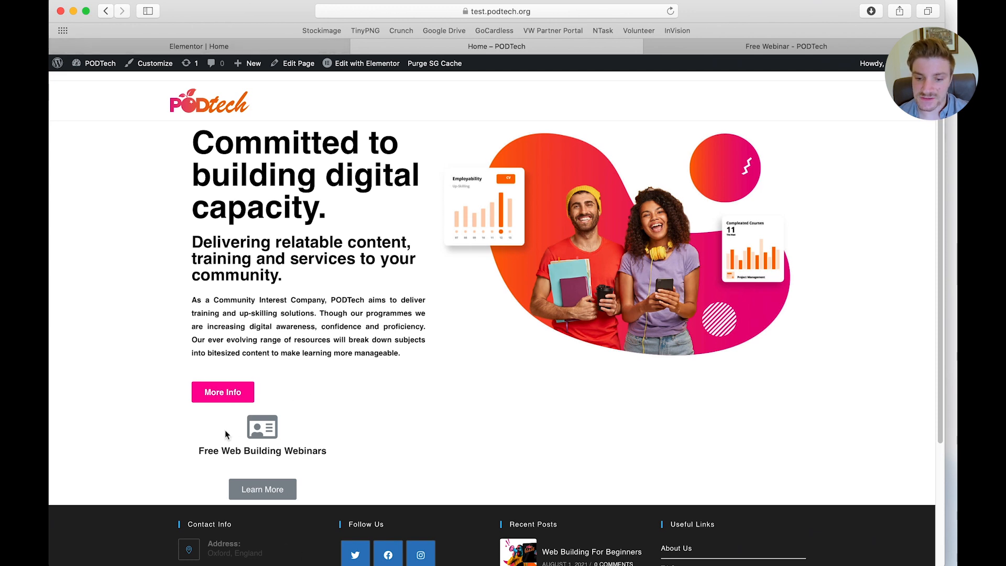
pyautogui.click(290, 50)
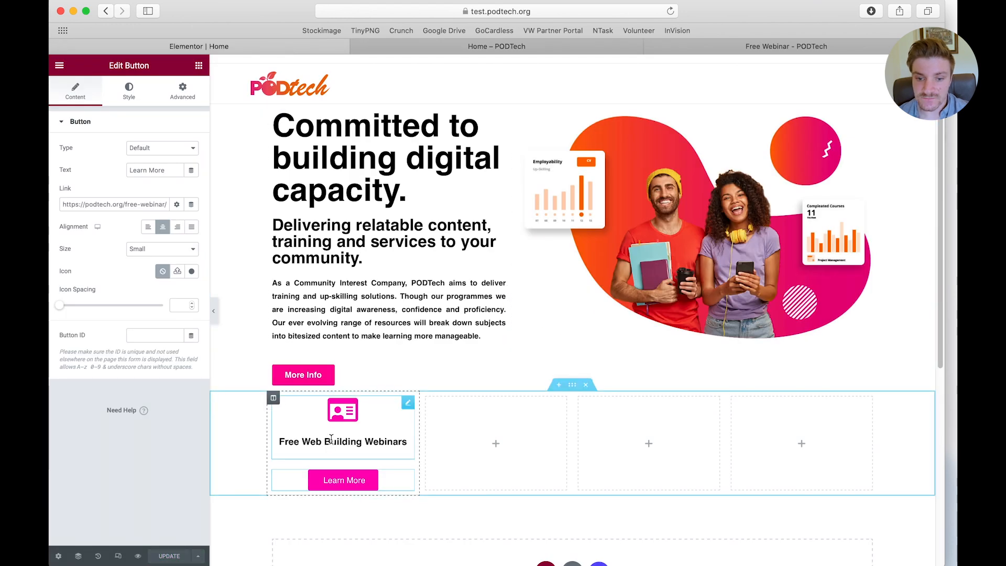
# Re-save the page after switching the Learn More button's type to Info and back to Default and reapplying its "Primary Colour 1" background
pyautogui.click(168, 149)
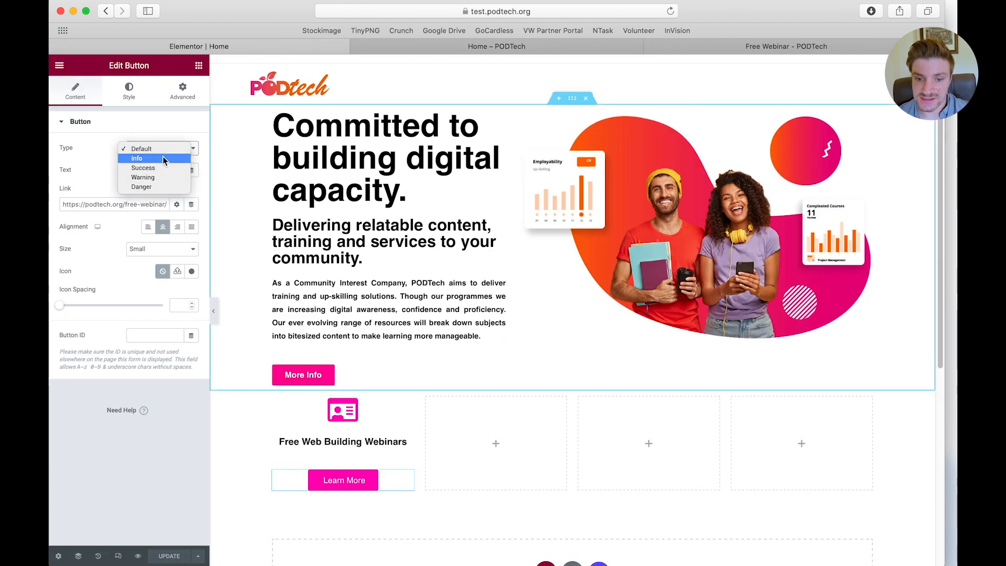
pyautogui.click(163, 158)
pyautogui.click(162, 150)
pyautogui.click(160, 140)
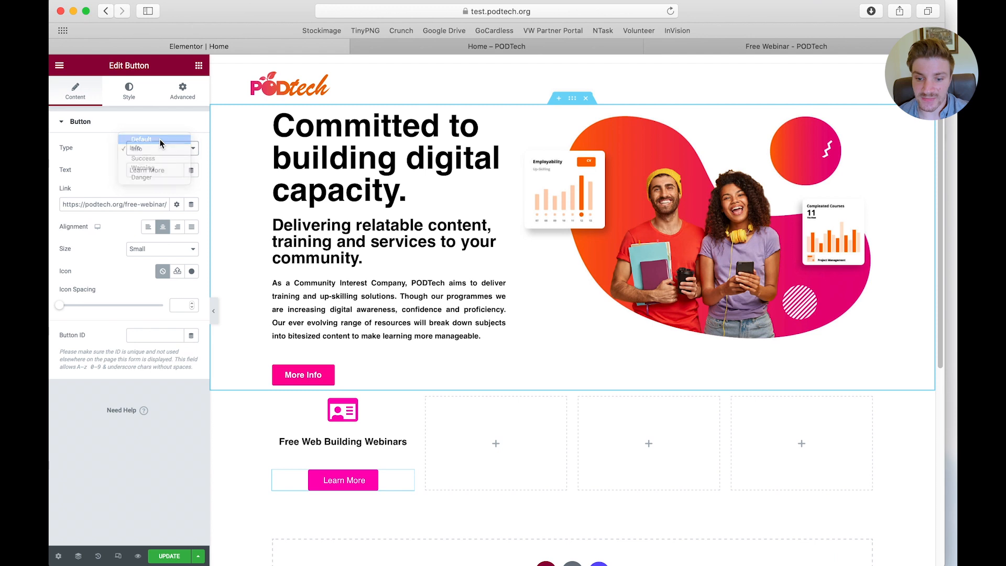
pyautogui.click(169, 556)
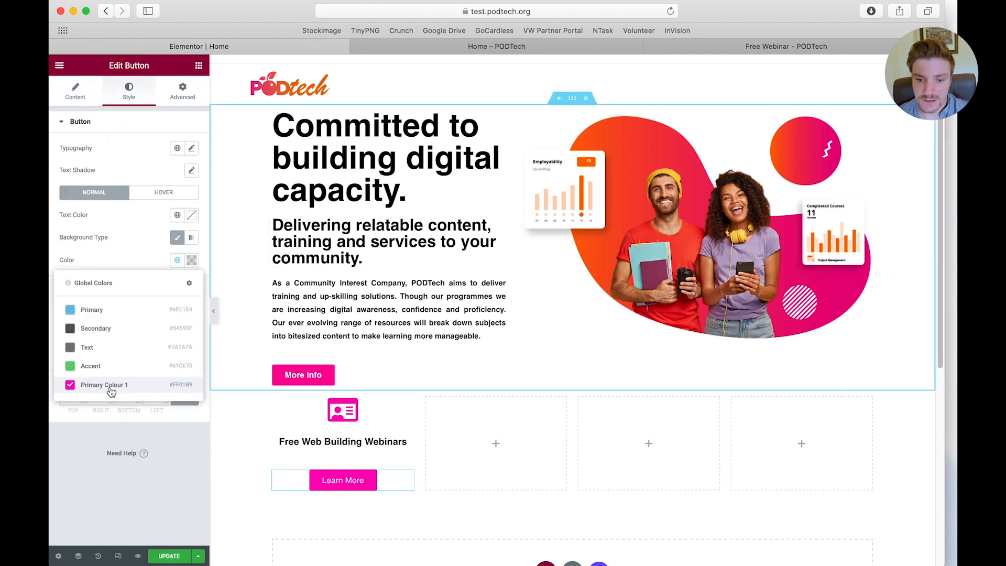
pyautogui.click(110, 388)
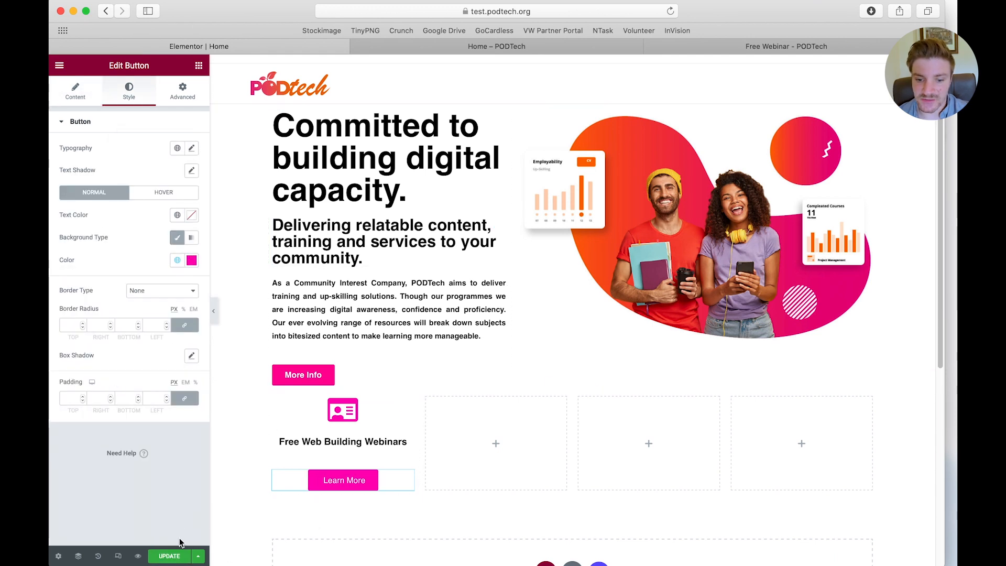
pyautogui.click(173, 556)
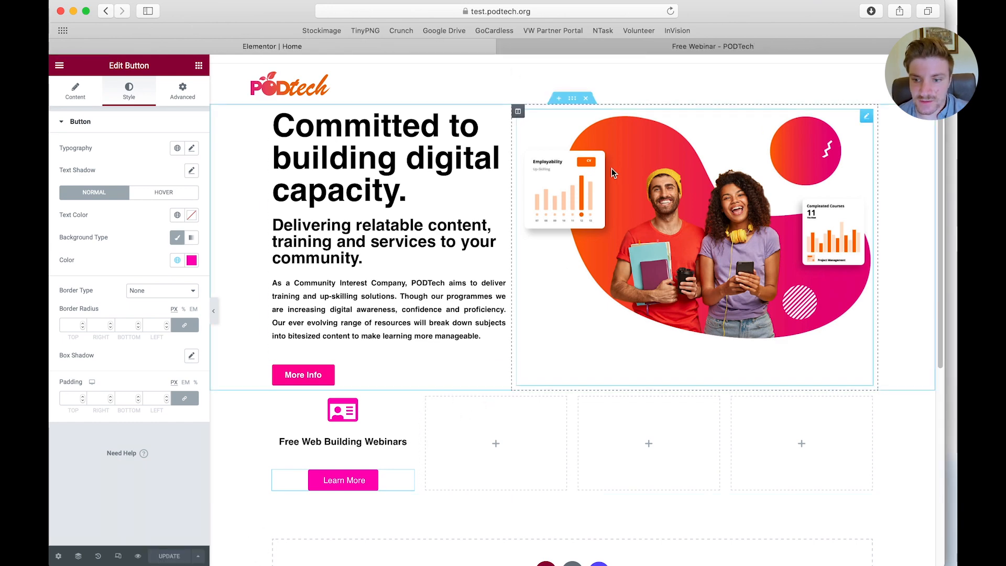
# Close the Free Webinar page, preview the home page changes, and show all open windows for comparison
pyautogui.click(644, 44)
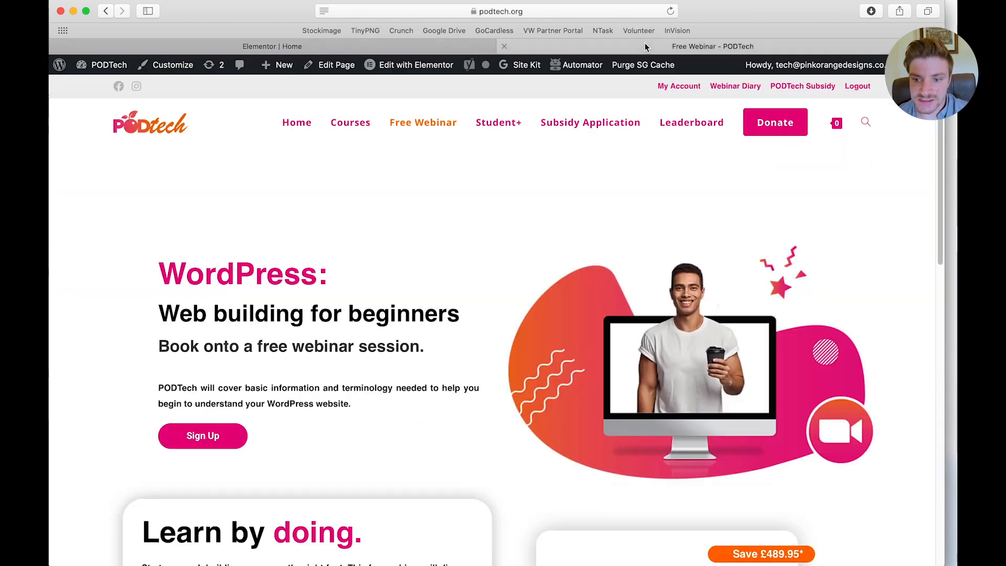
pyautogui.click(504, 47)
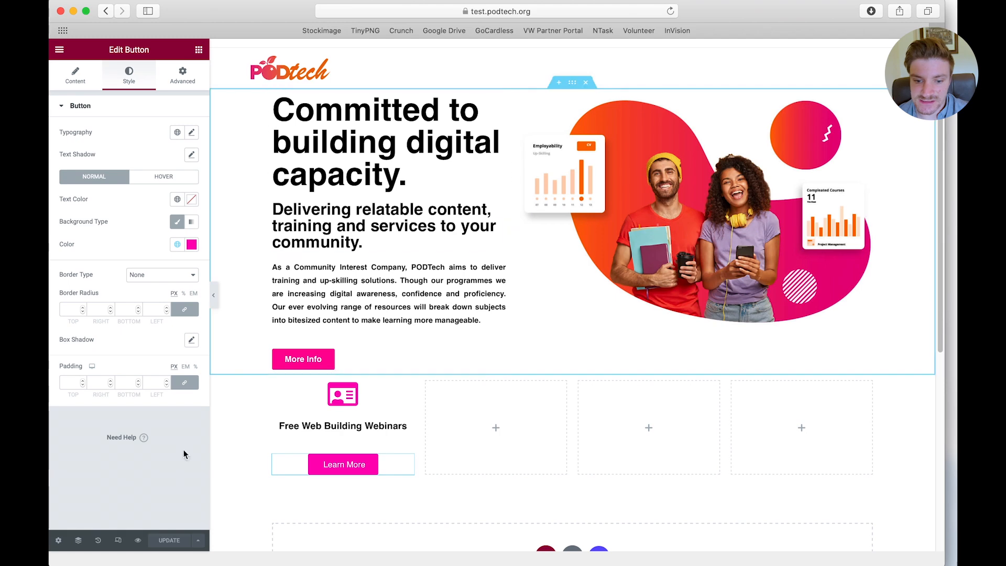
pyautogui.click(139, 541)
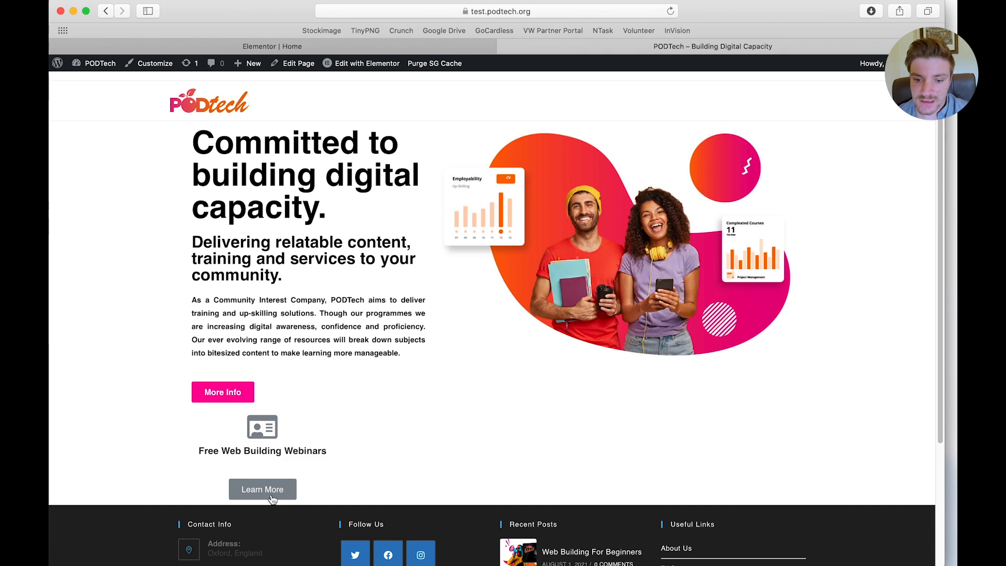
pyautogui.hotkey('ctrl', 'Up')
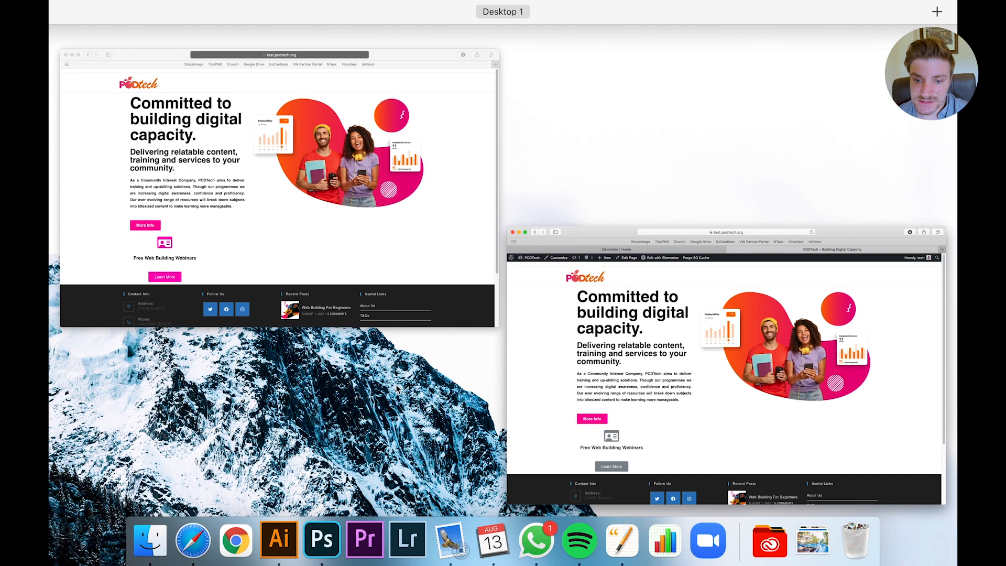
# Load test.podtech.org in a new private window to check the icon box and button colours, and return to the main browser window
pyautogui.click(585, 458)
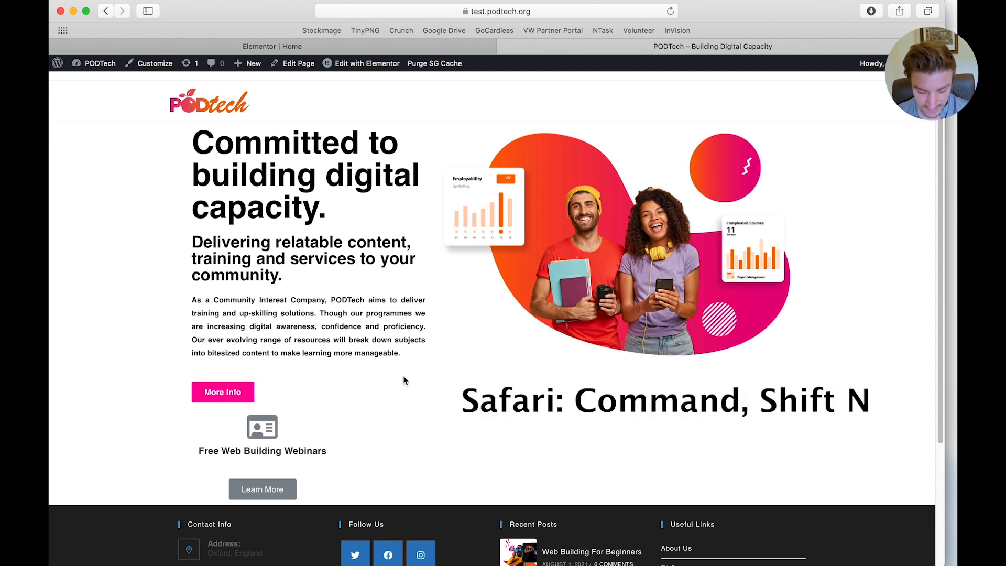
pyautogui.press('super+shift+n')
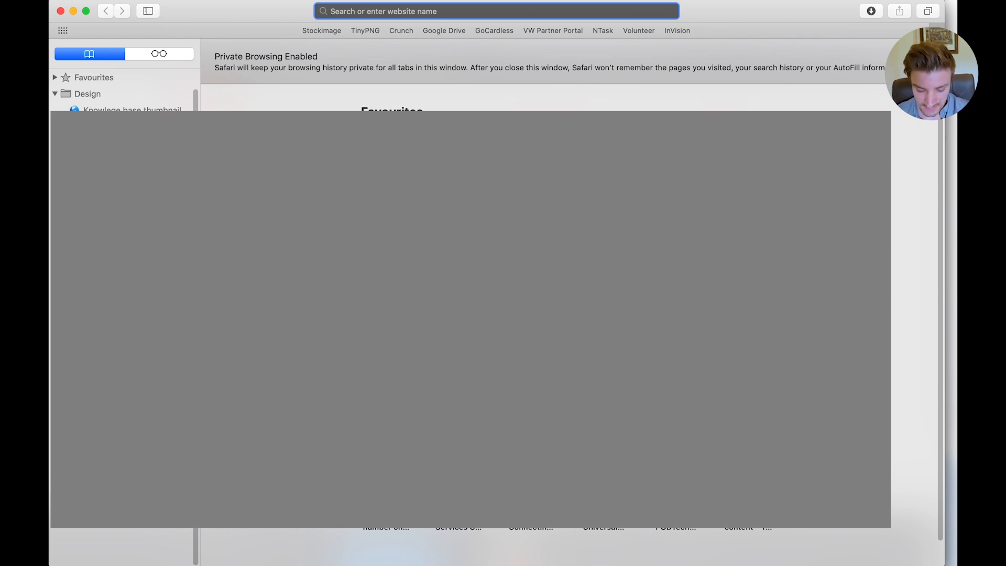
pyautogui.write('t')
pyautogui.press('Return')
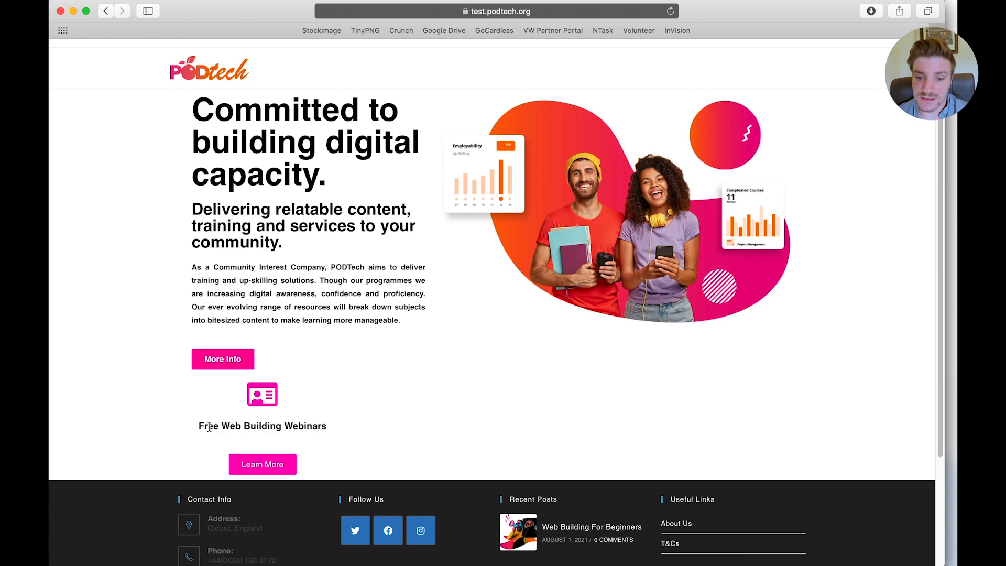
pyautogui.hotkey('ctrl', 'Up')
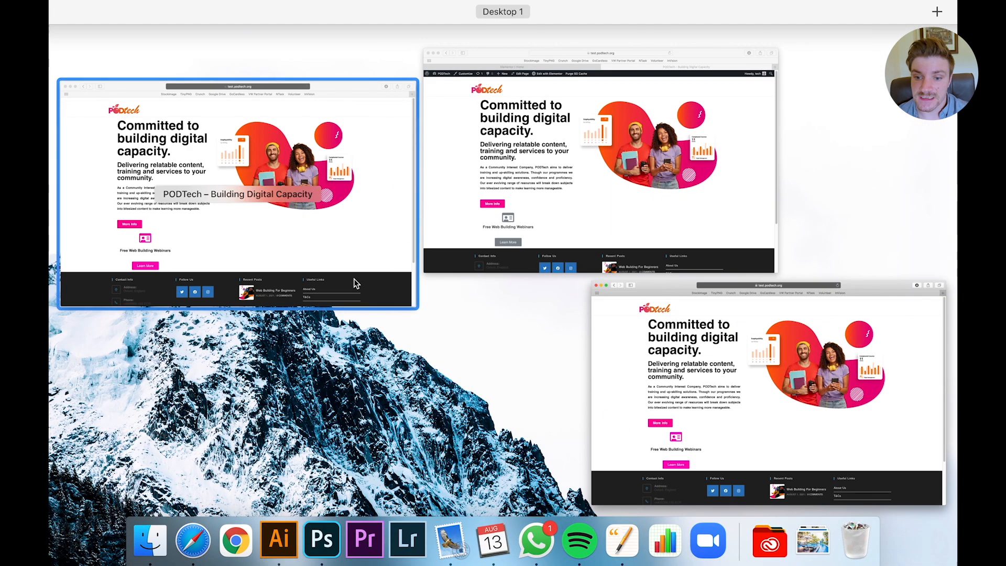
pyautogui.click(507, 205)
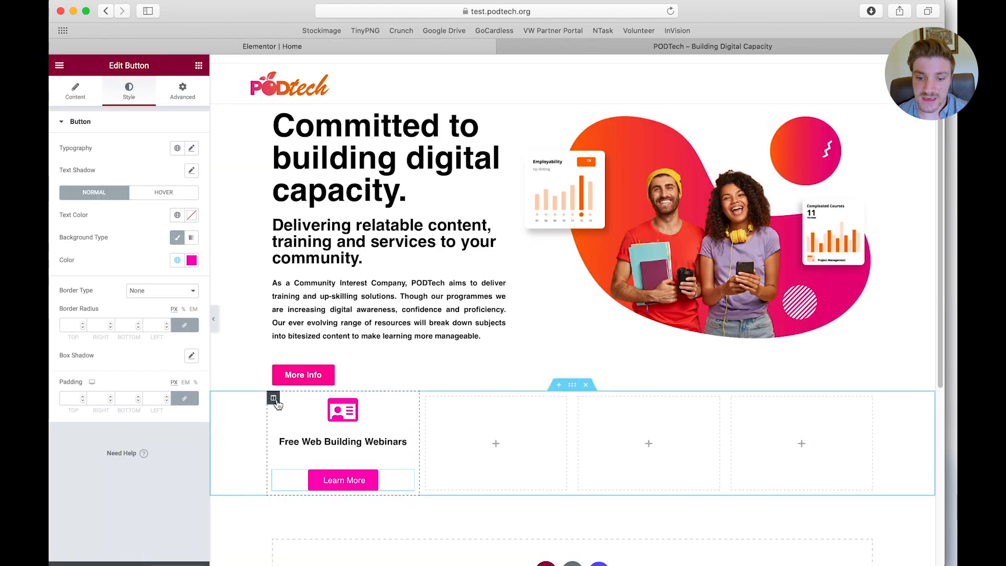
# Using the live home page's service cards as reference, give the Free Web Building Webinars column a default box shadow and a 31 px border radius
pyautogui.click(273, 401)
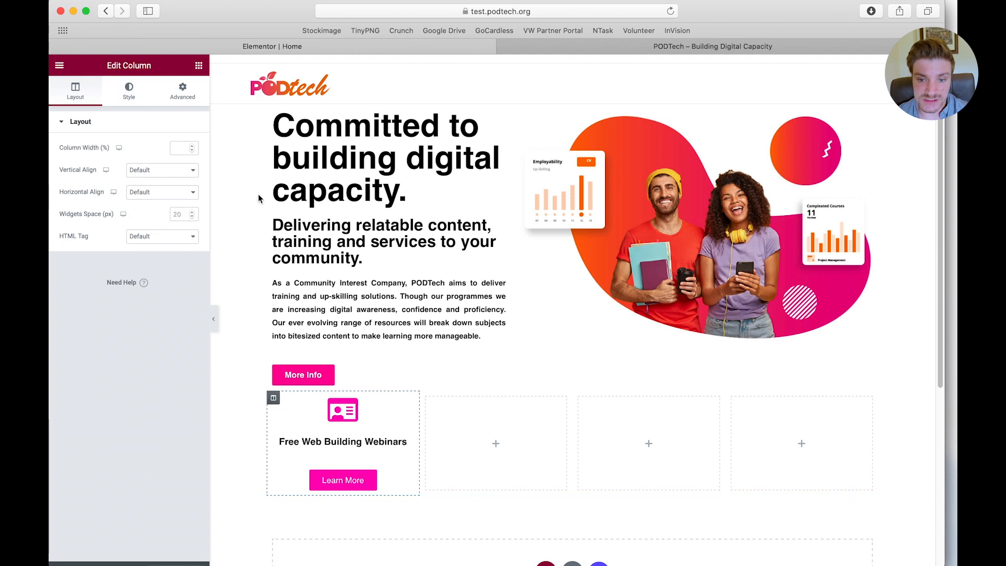
pyautogui.click(710, 46)
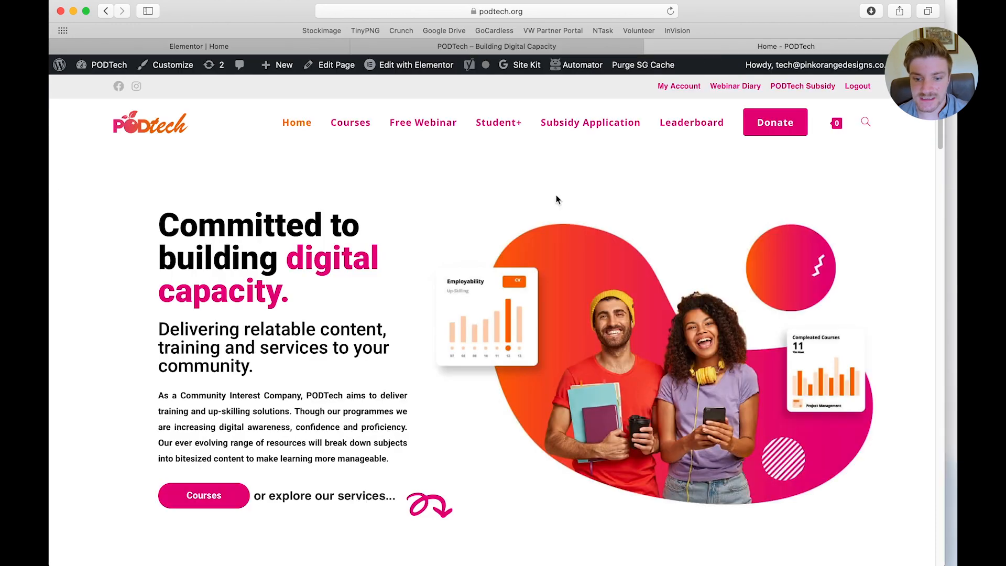
pyautogui.scroll(-5, 472, 262)
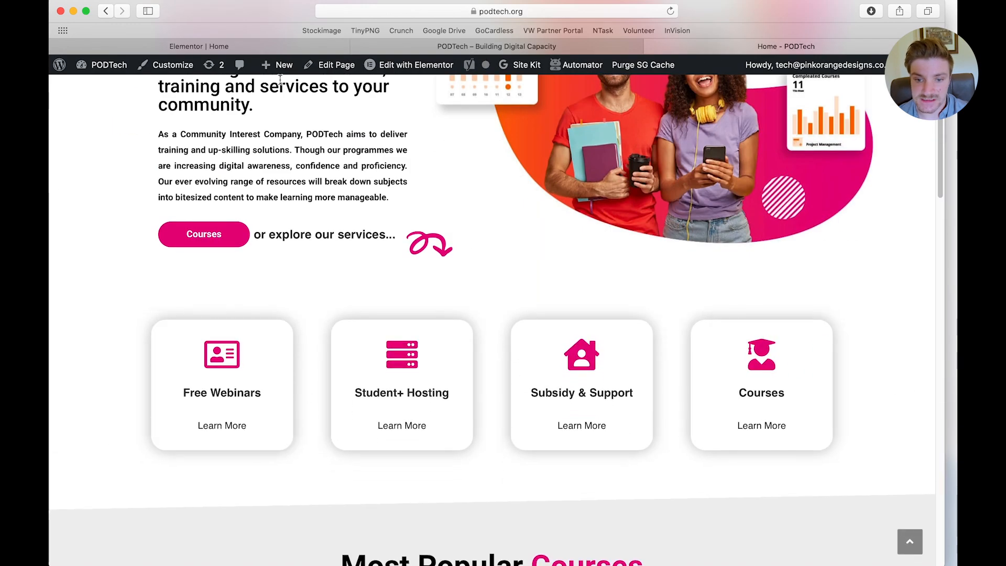
pyautogui.click(279, 49)
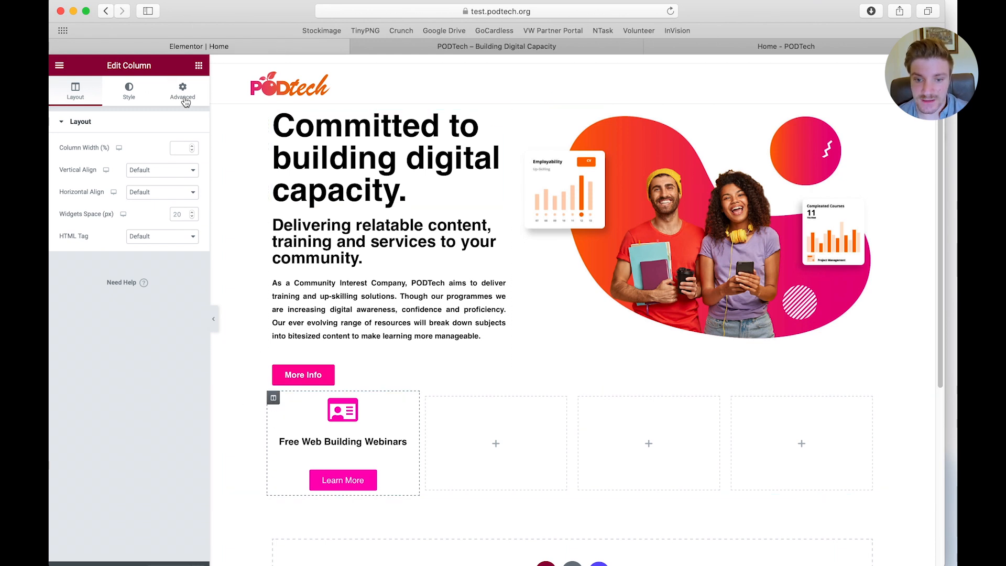
pyautogui.click(125, 98)
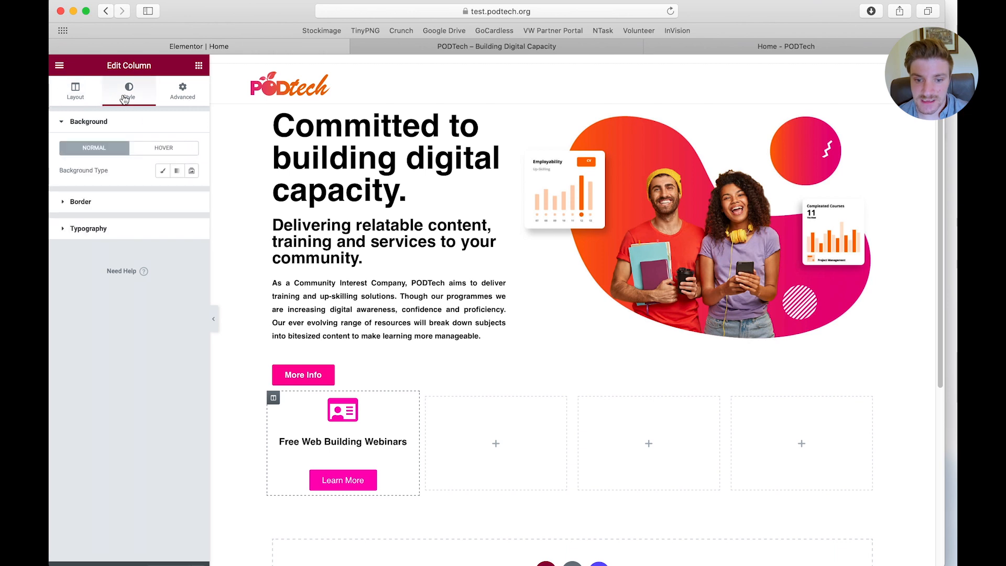
pyautogui.click(122, 201)
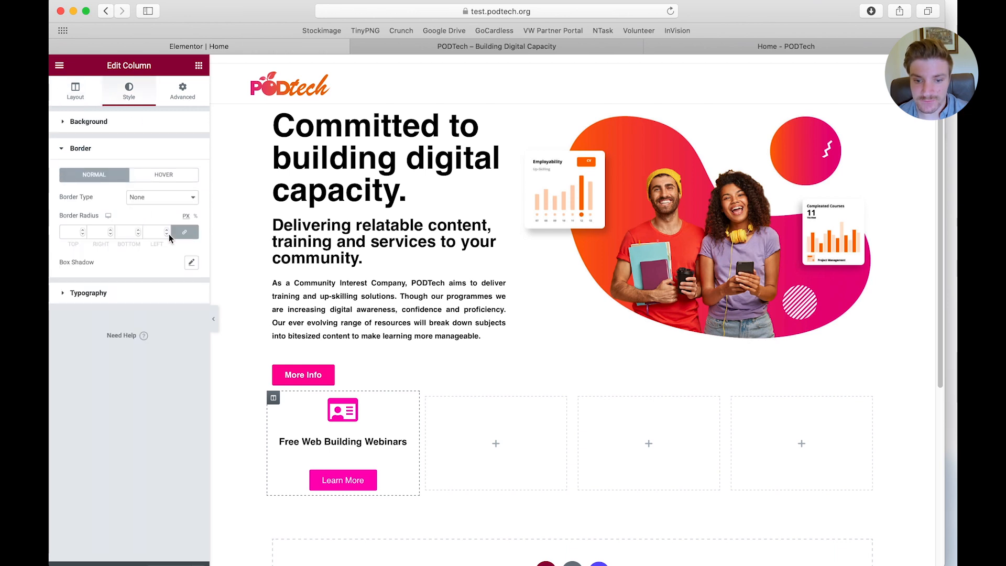
pyautogui.click(191, 263)
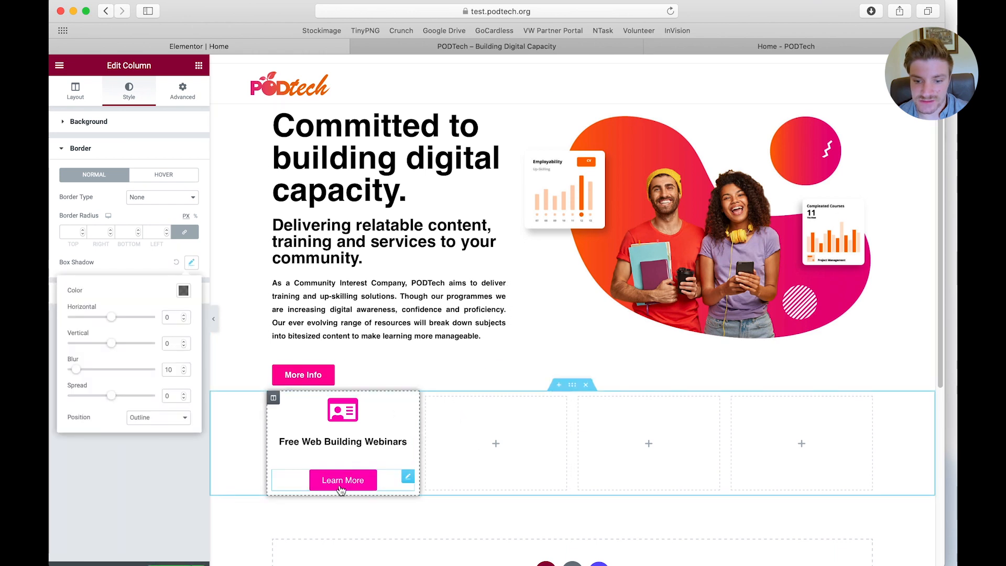
pyautogui.click(106, 483)
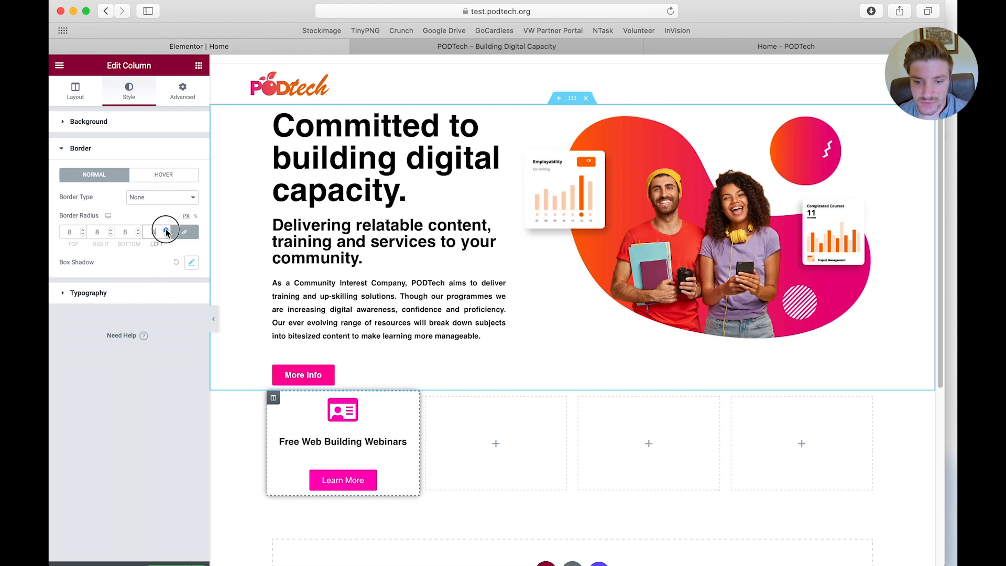
pyautogui.write('31')
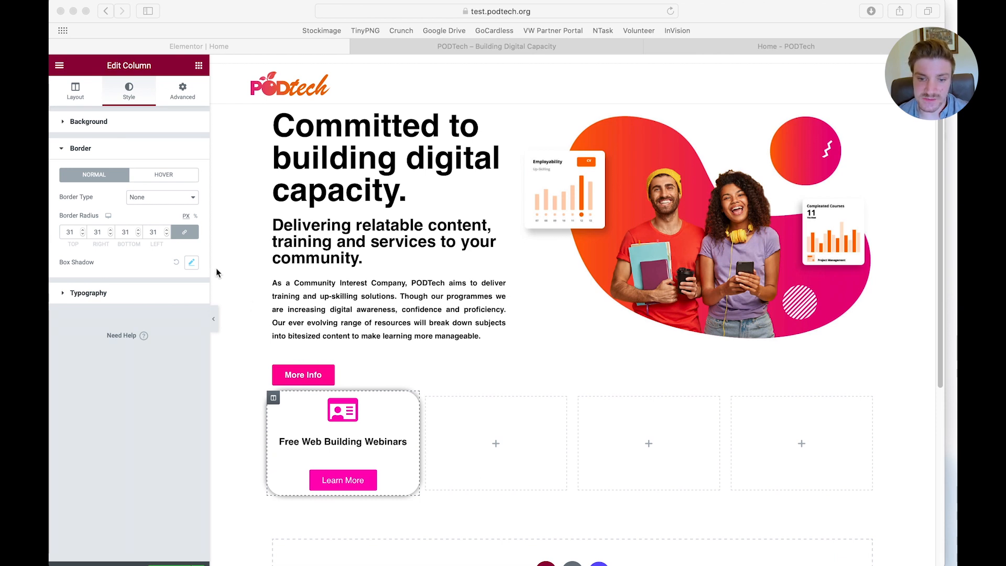
# Unlink the column's margin and padding sides, and set its right and left margins to 30 px
pyautogui.click(186, 84)
pyautogui.click(184, 86)
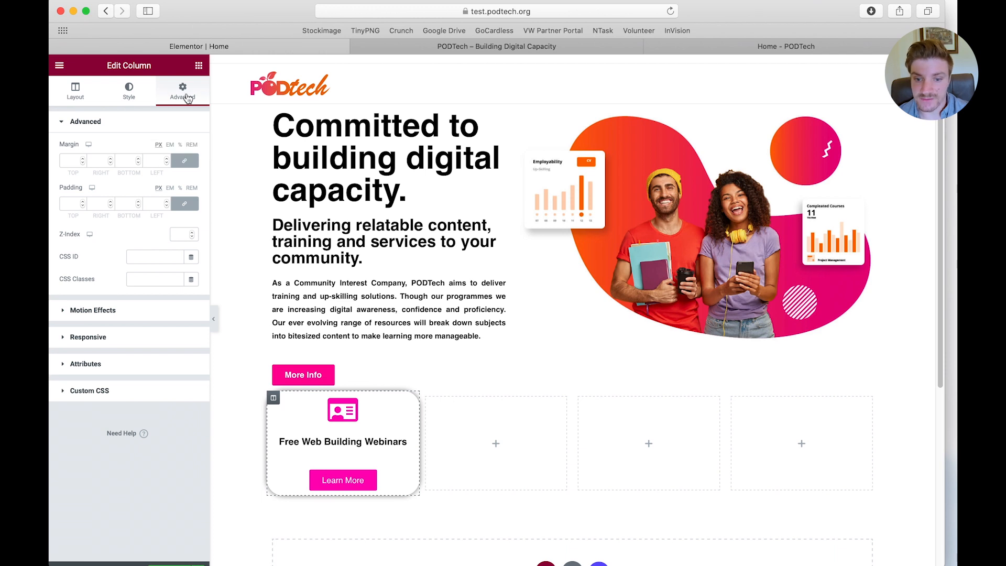
pyautogui.click(185, 161)
pyautogui.click(187, 204)
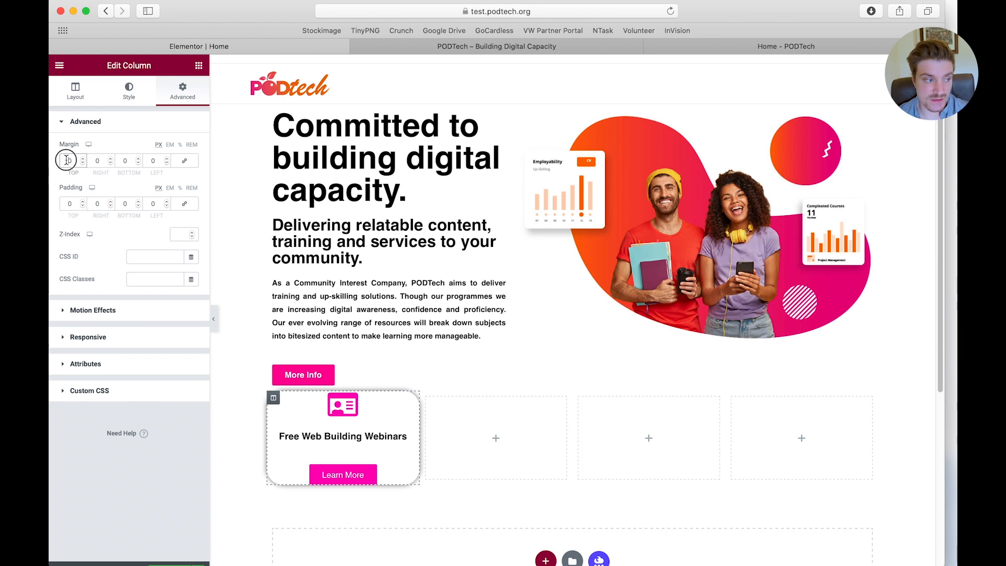
pyautogui.press('Tab')
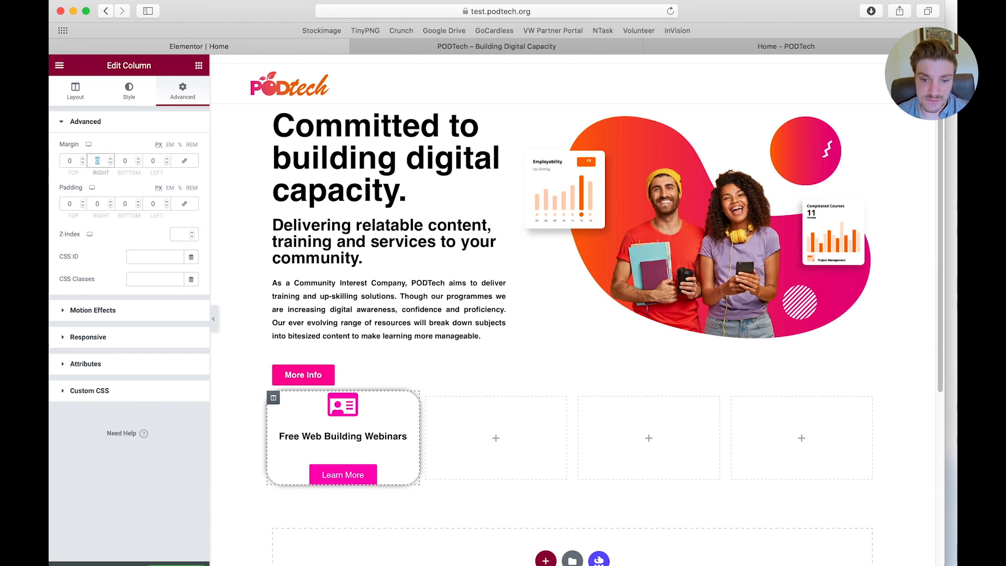
pyautogui.write('30')
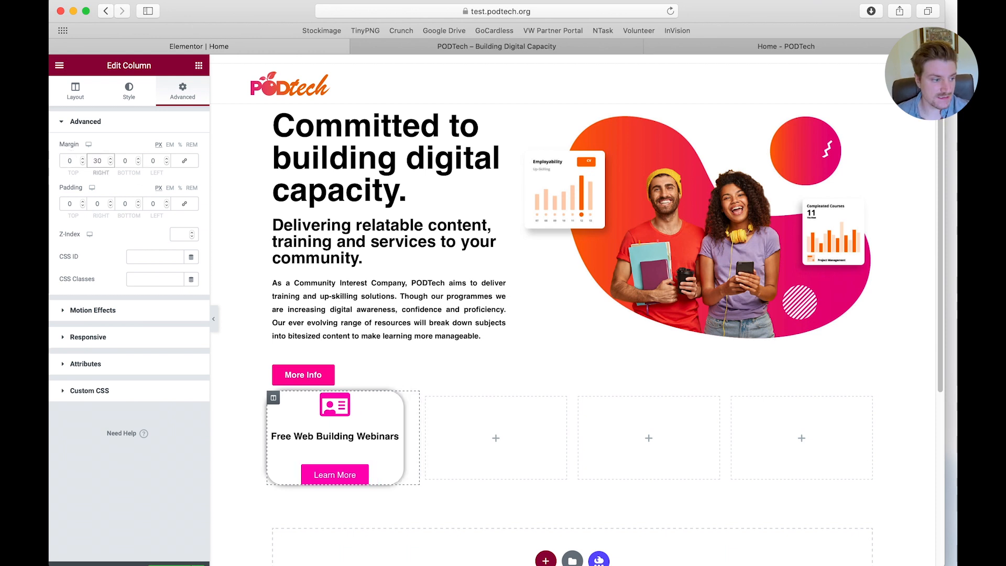
pyautogui.press('Tab')
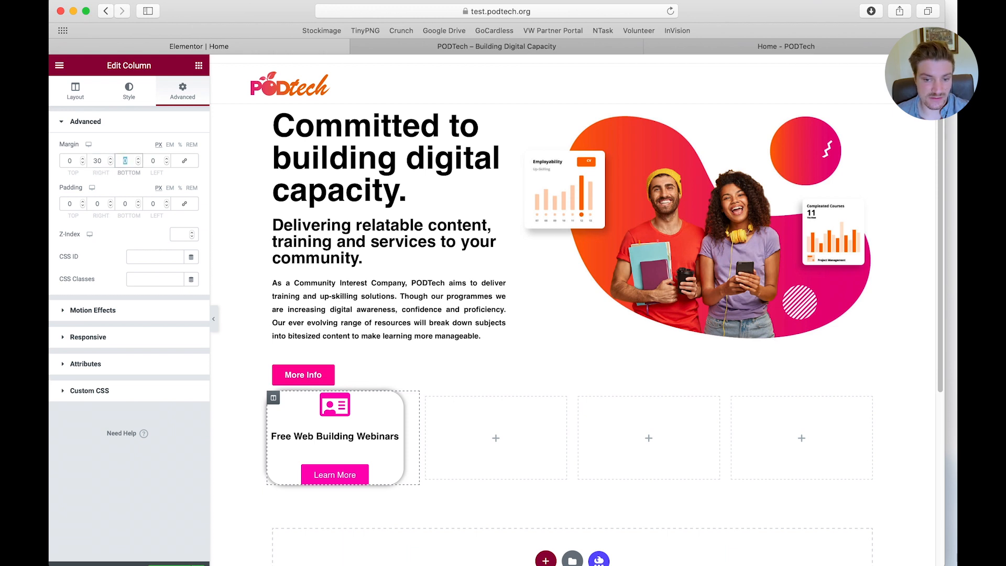
pyautogui.press('Tab')
pyautogui.write('30')
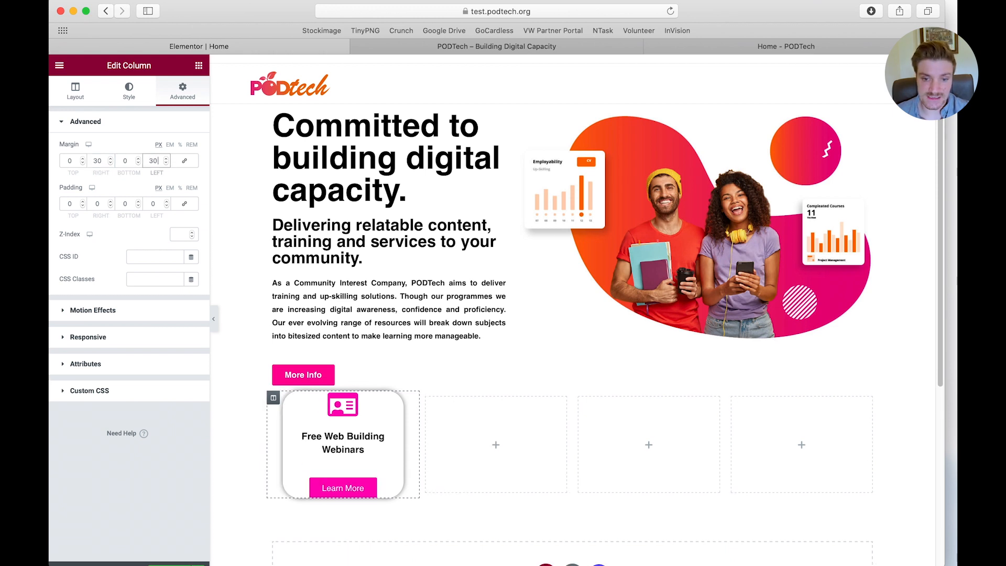
# Set the Free Web Building Webinars column's padding to 30 px at the top and 20 px at the bottom
pyautogui.press('Tab')
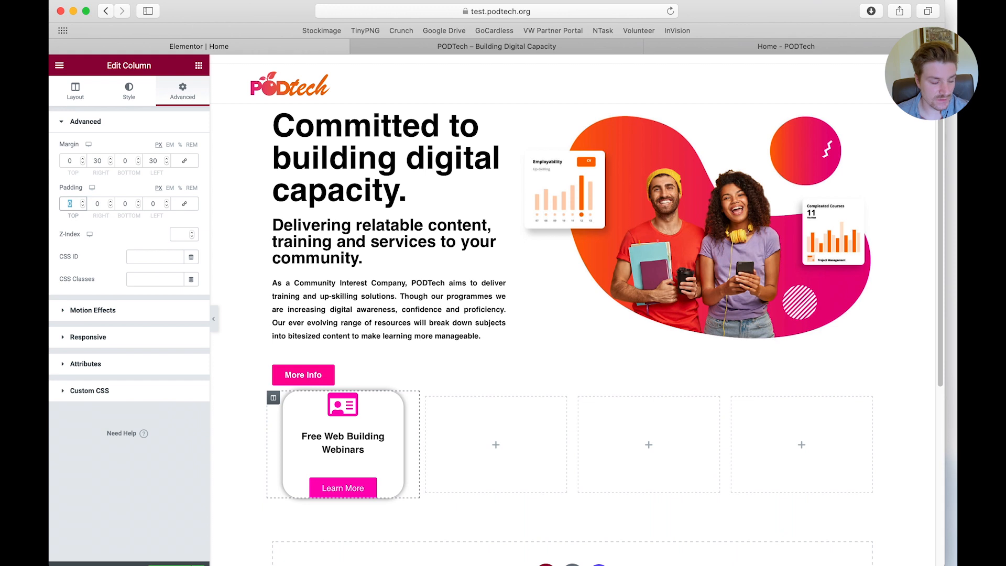
pyautogui.write('30')
pyautogui.press('Tab')
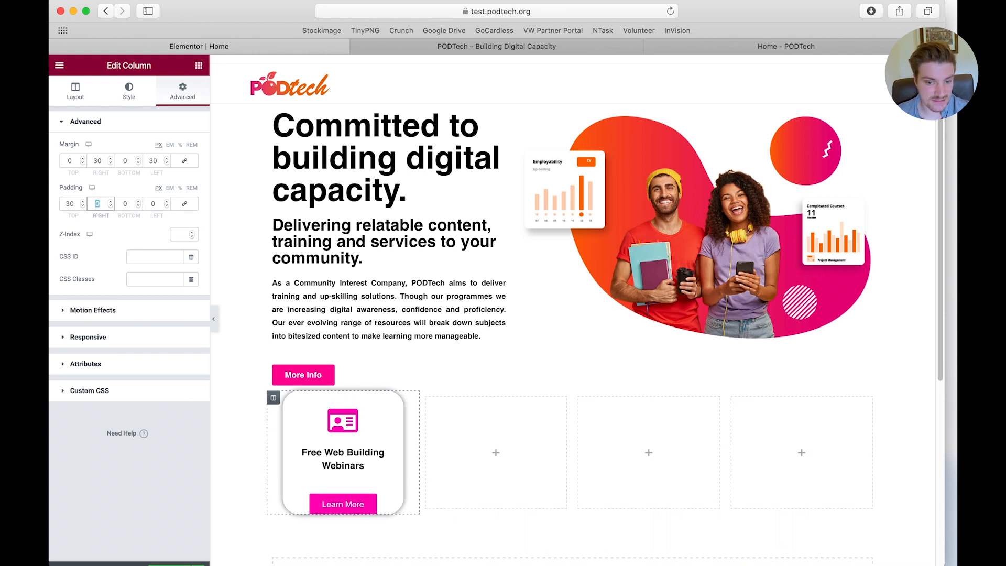
pyautogui.press('Tab')
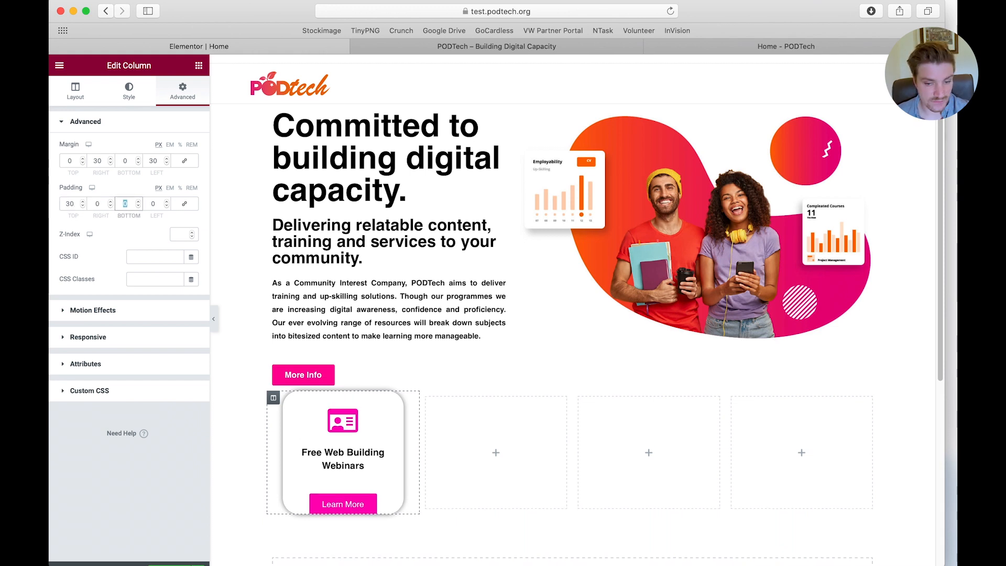
pyautogui.write('20')
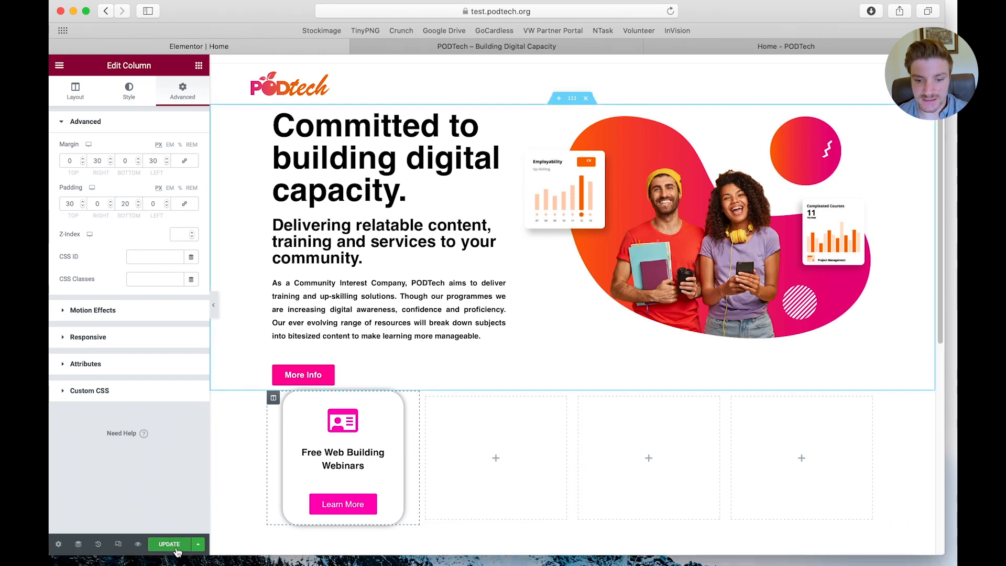
# Update the page and check the styled card on the published test home page
pyautogui.click(175, 547)
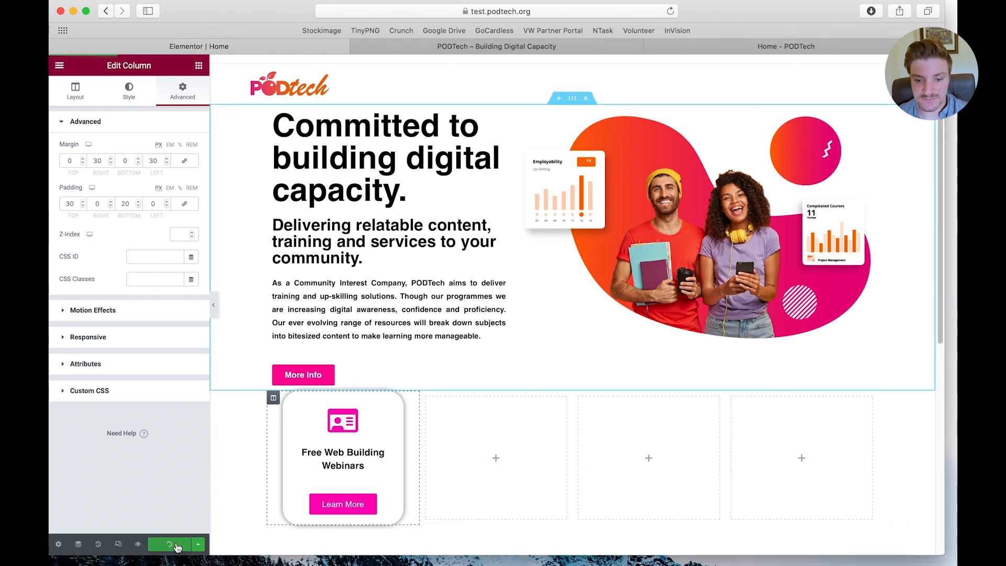
pyautogui.click(513, 46)
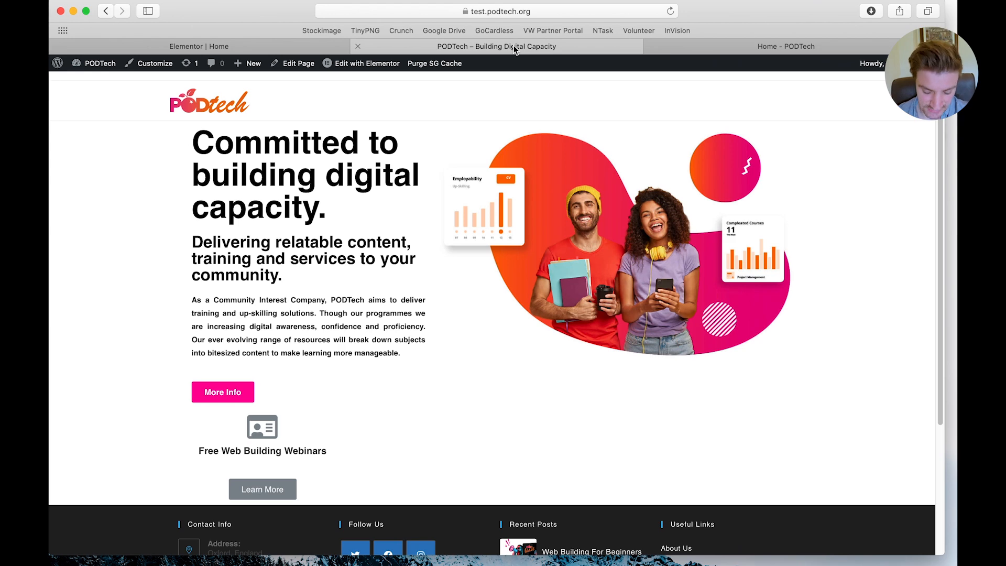
pyautogui.scroll(-3, 330, 344)
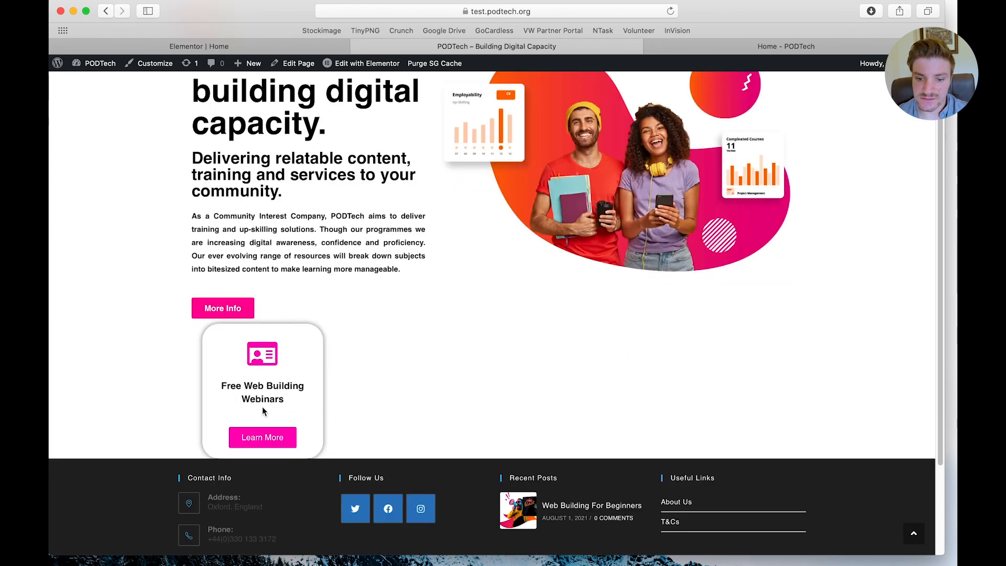
# Unlink the margin and padding sides of the four-column section and set its top padding to 50 px
pyautogui.click(285, 46)
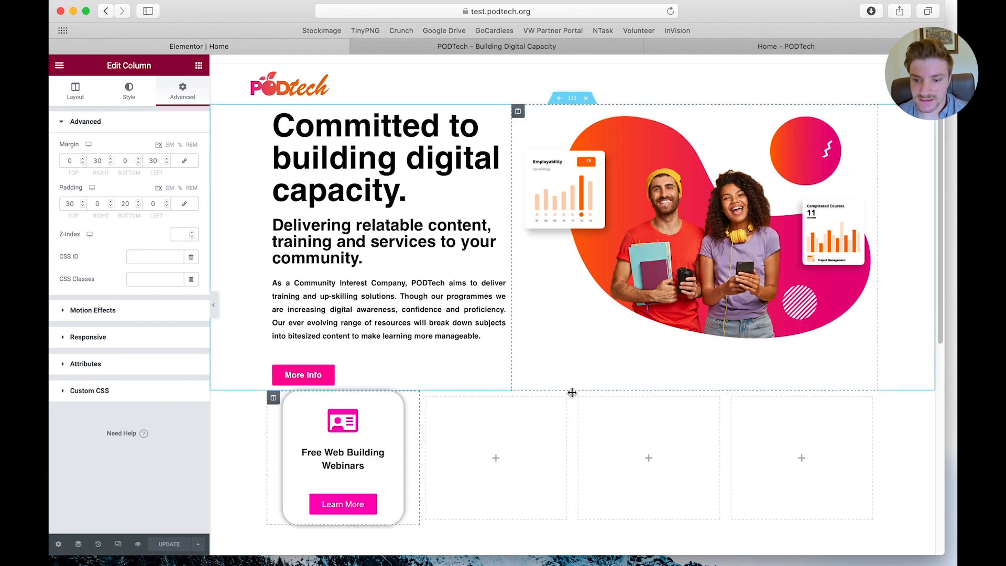
pyautogui.click(572, 385)
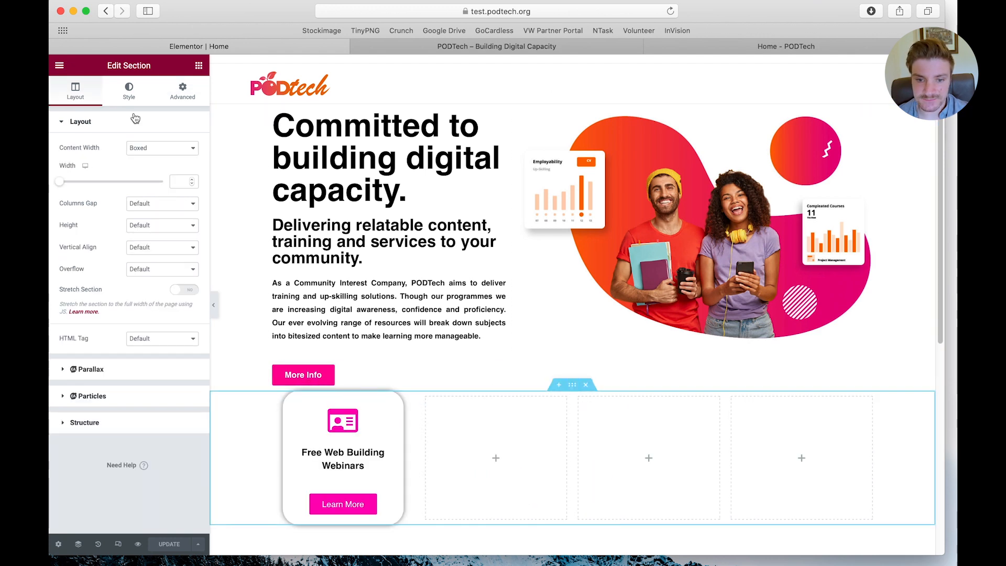
pyautogui.click(187, 91)
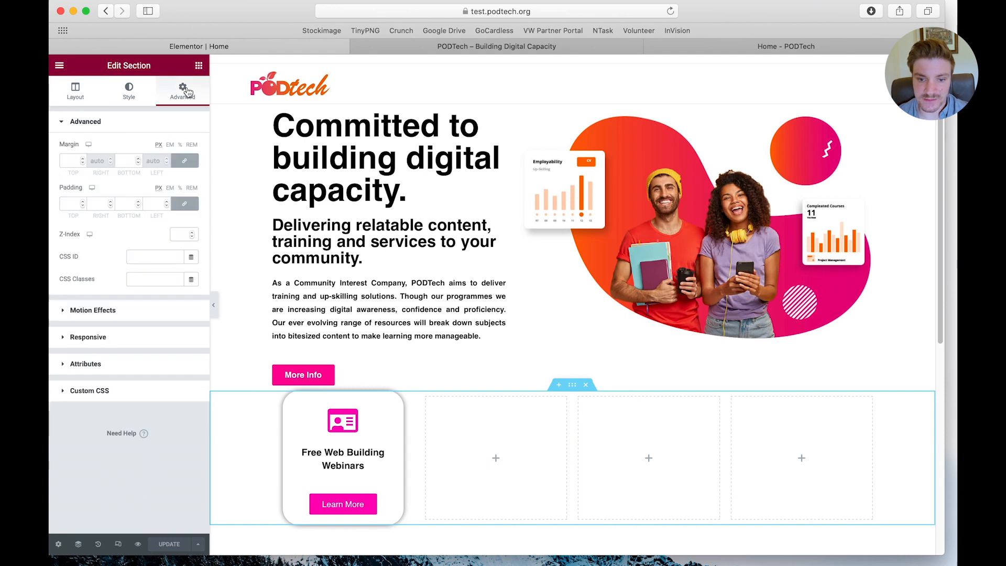
pyautogui.click(185, 160)
pyautogui.click(185, 203)
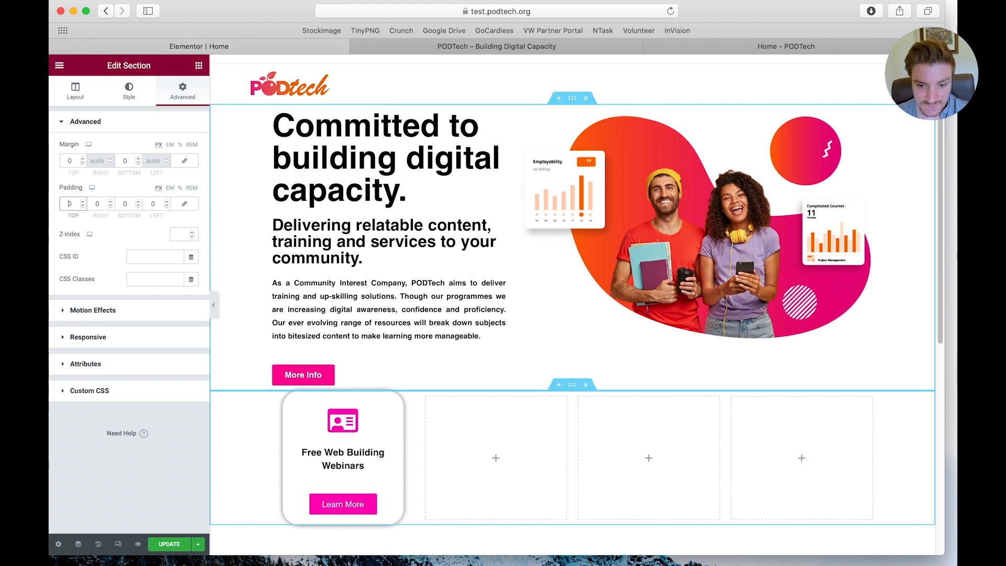
pyautogui.write('5')
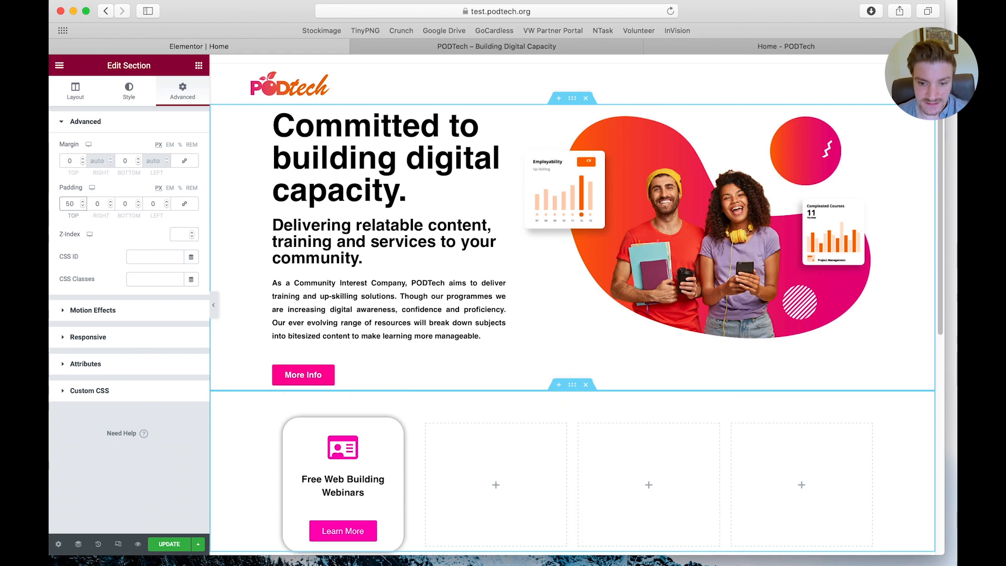
# Update the page and load test.podtech.org in a new private window to check the section spacing
pyautogui.click(176, 549)
pyautogui.press('super+shift+n')
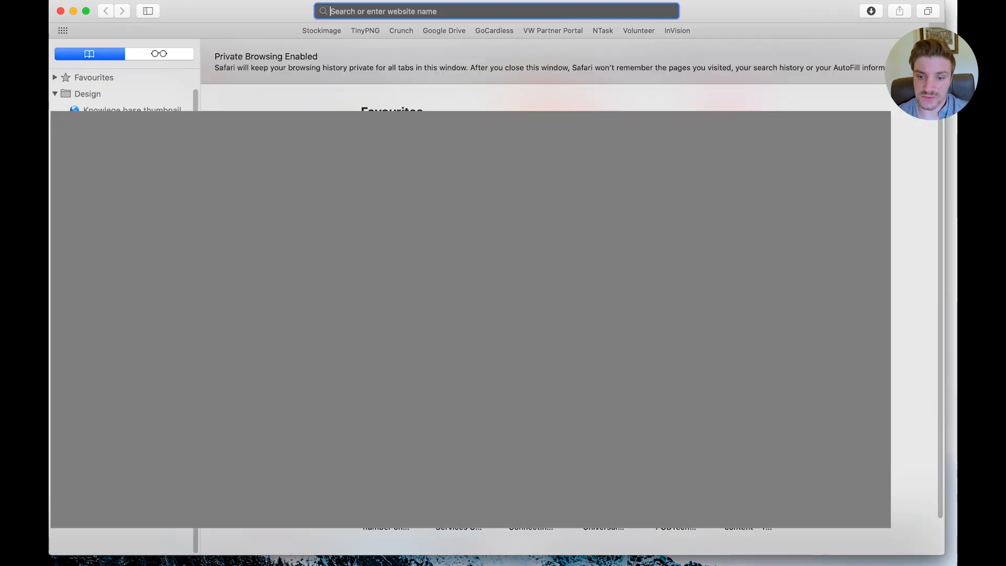
pyautogui.write('p')
pyautogui.press('BackSpace')
pyautogui.press('BackSpace')
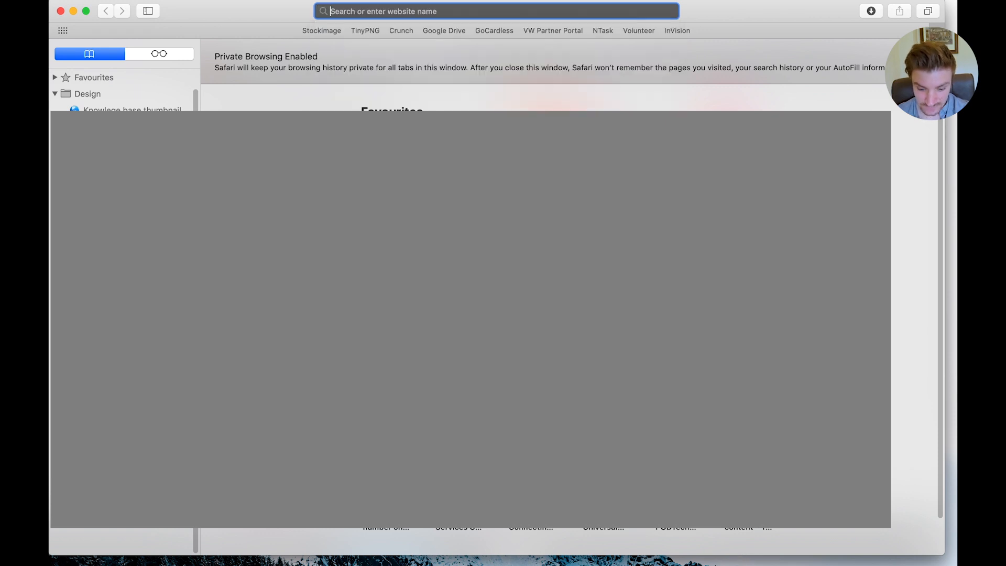
pyautogui.write('test')
pyautogui.press('Return')
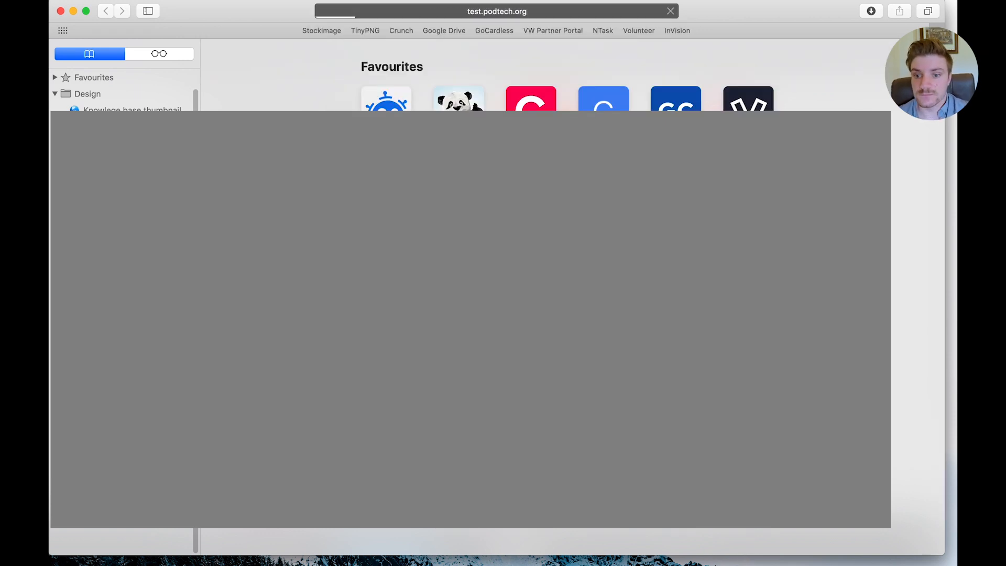
# Check the spacing around the card on the published home page, and return to the Elementor editor
pyautogui.scroll(-1, 313, 351)
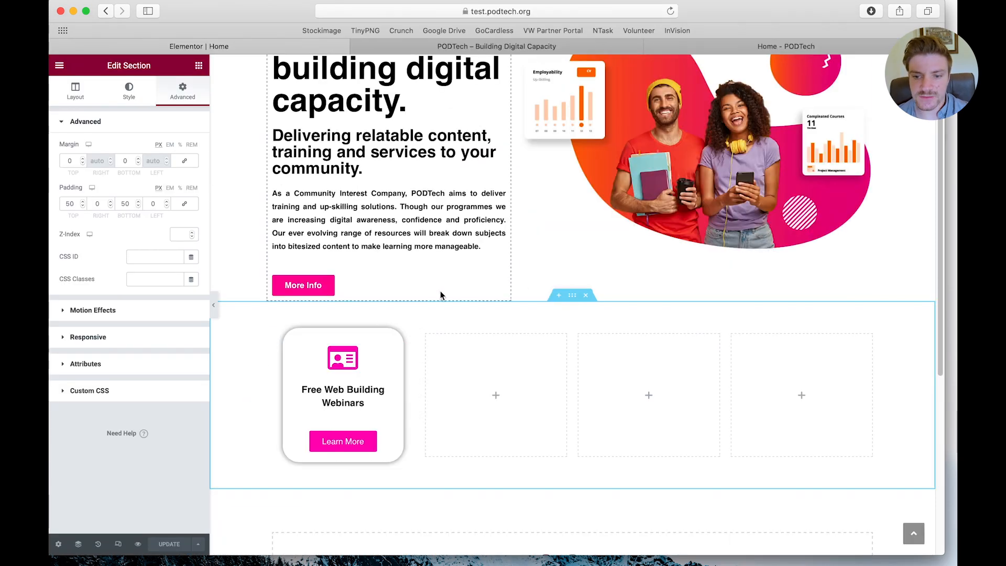
pyautogui.hotkey('ctrl', 'Up')
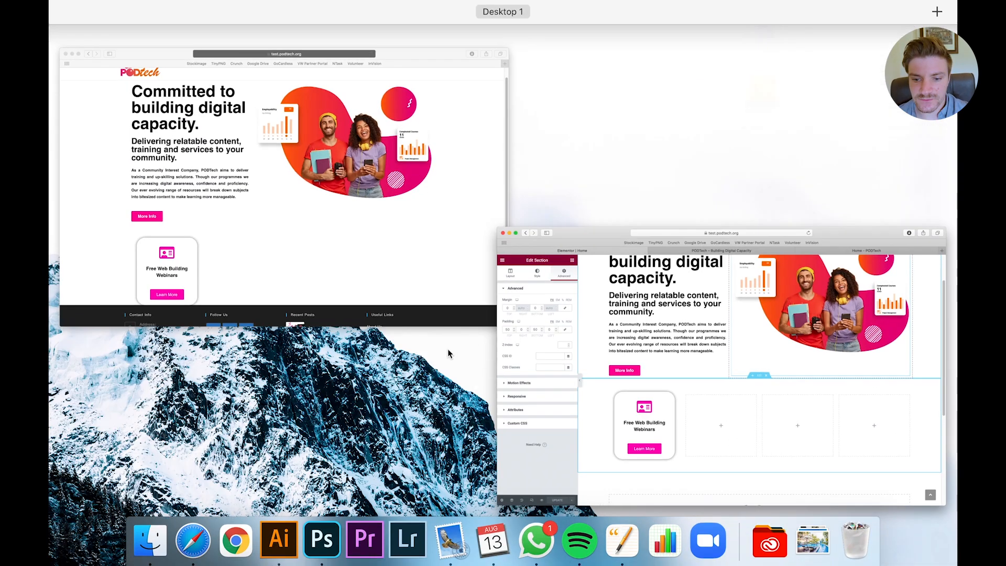
pyautogui.click(315, 292)
pyautogui.scroll(-1, 291, 416)
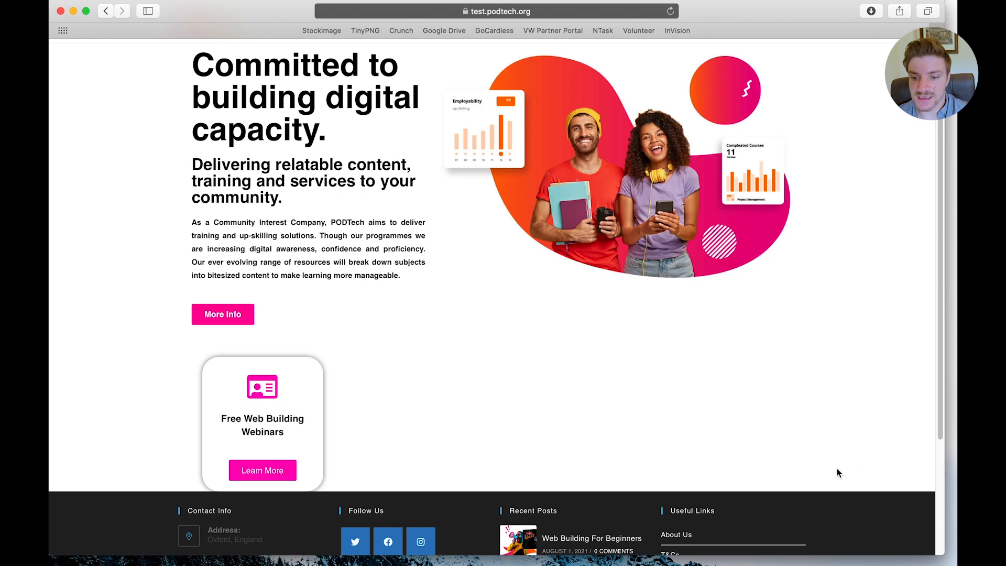
pyautogui.hotkey('ctrl', 'Up')
pyautogui.click(317, 246)
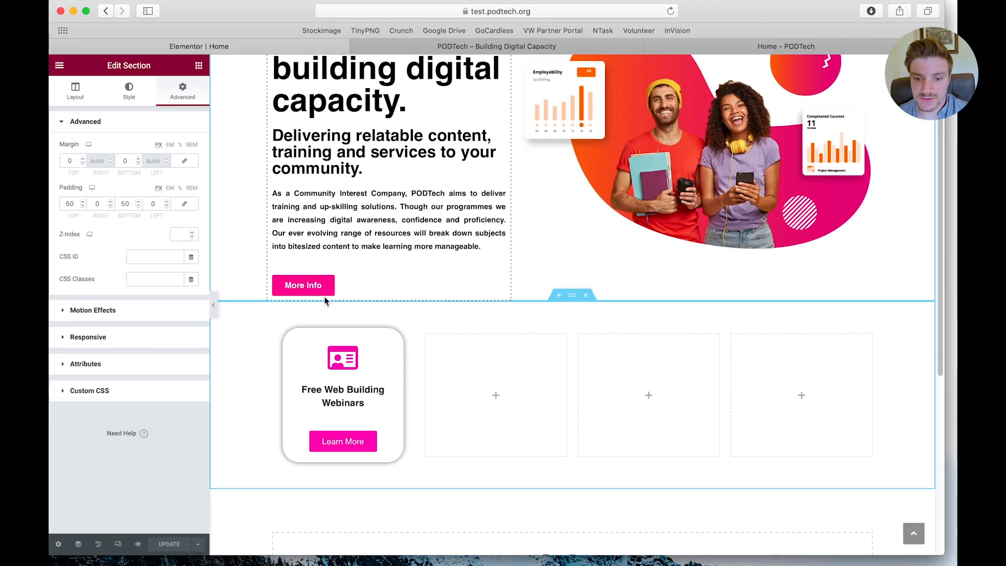
# Duplicate the Free Web Building Webinars column three times within its section
pyautogui.click(273, 337)
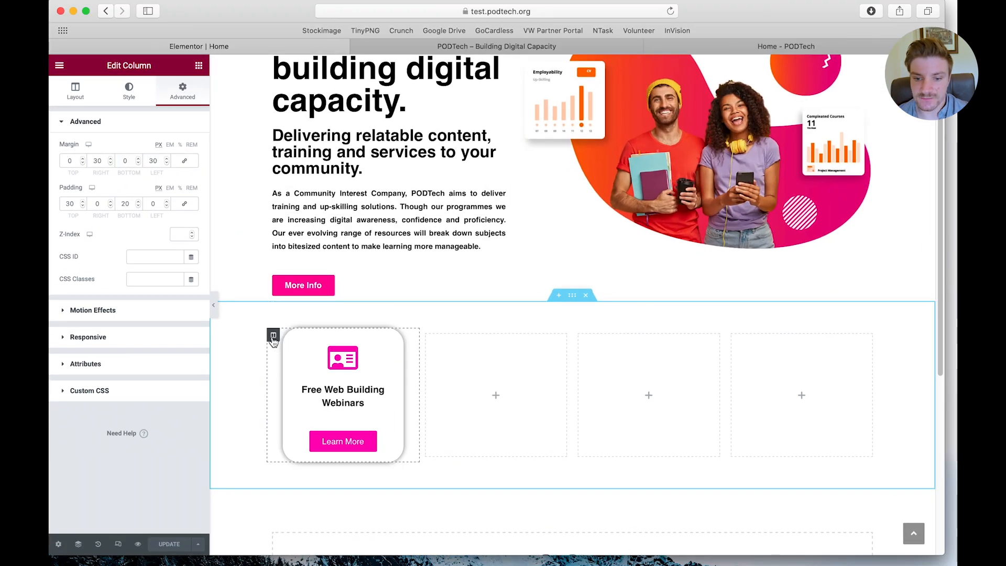
pyautogui.rightClick(273, 338)
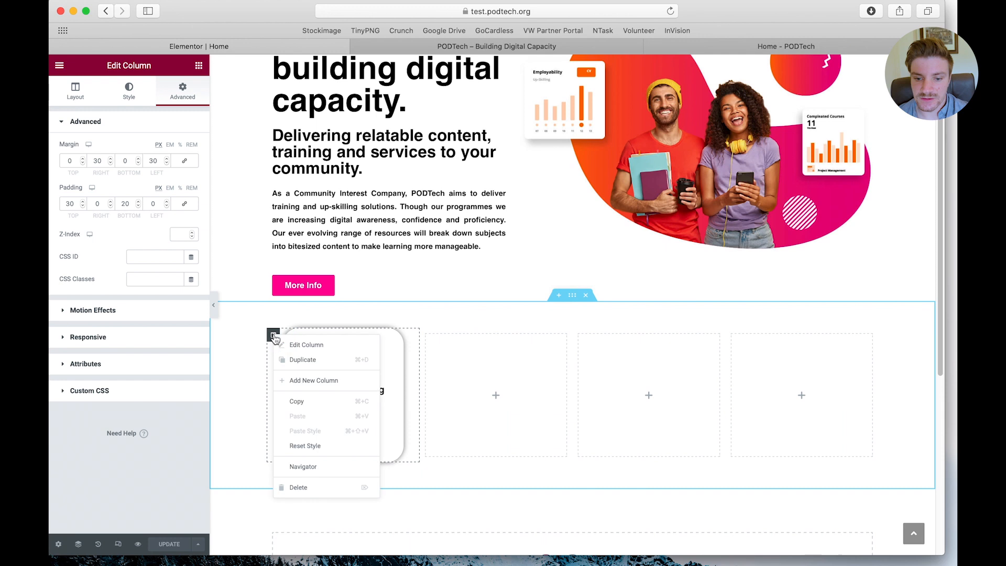
pyautogui.click(291, 362)
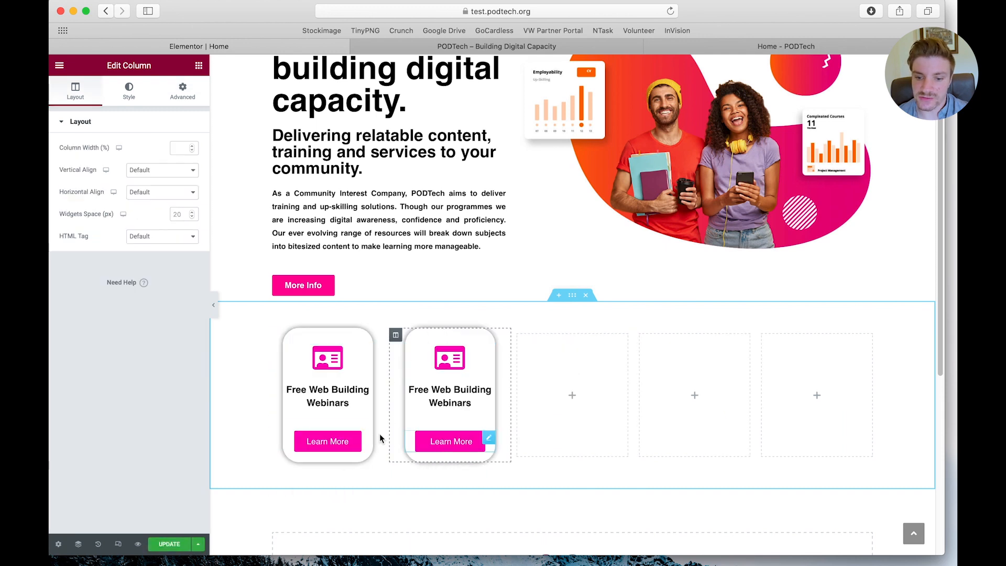
pyautogui.rightClick(396, 335)
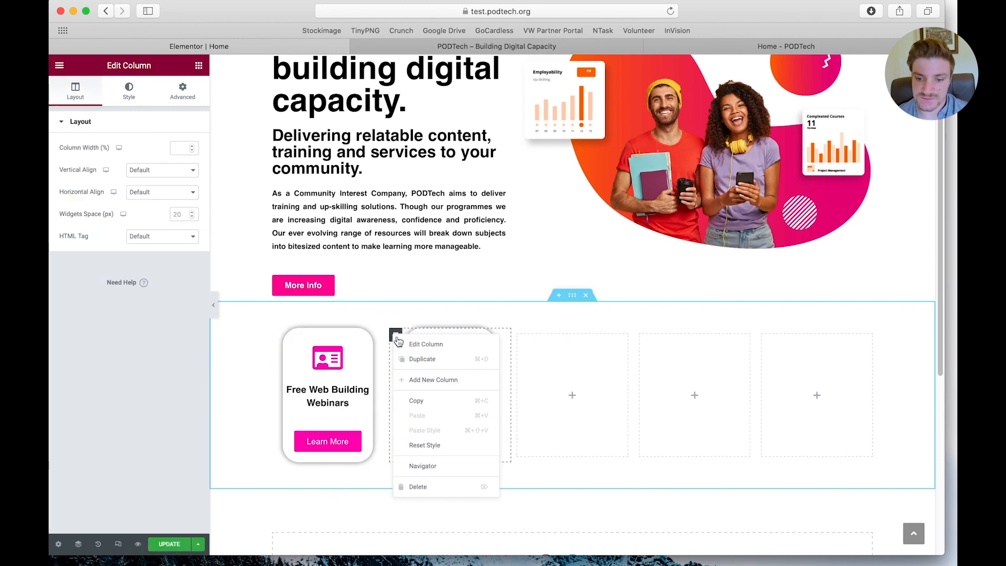
pyautogui.click(407, 360)
pyautogui.rightClick(376, 338)
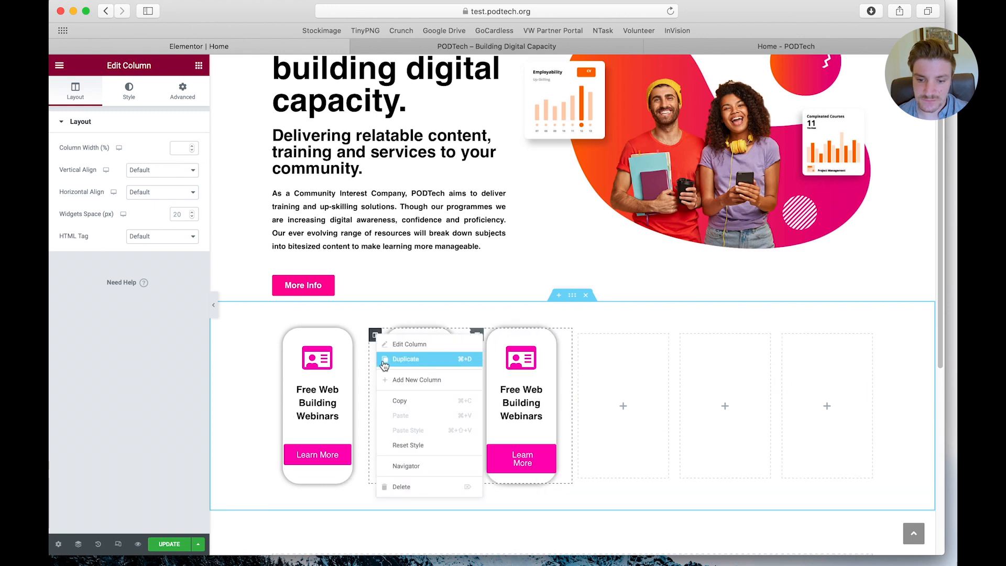
pyautogui.click(407, 360)
# Delete the three empty columns from the card section, leaving only the four cards
pyautogui.rightClick(690, 395)
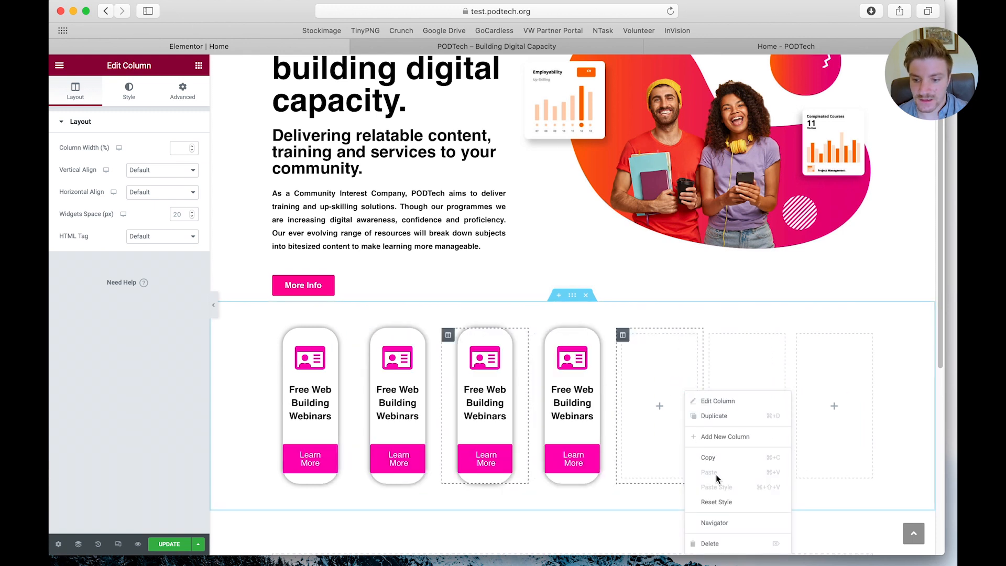
pyautogui.click(713, 545)
pyautogui.rightClick(681, 388)
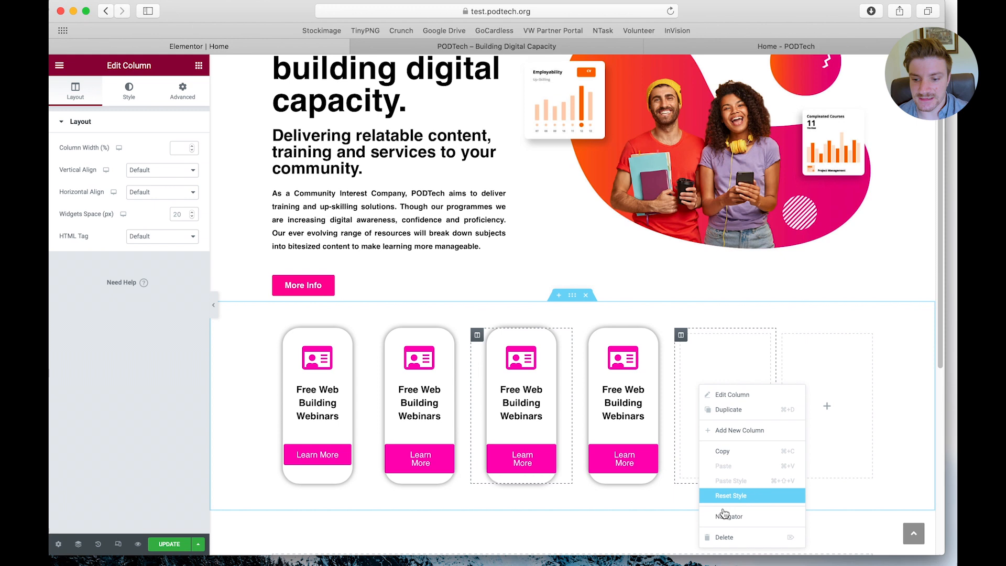
pyautogui.click(715, 537)
pyautogui.rightClick(767, 378)
pyautogui.click(810, 535)
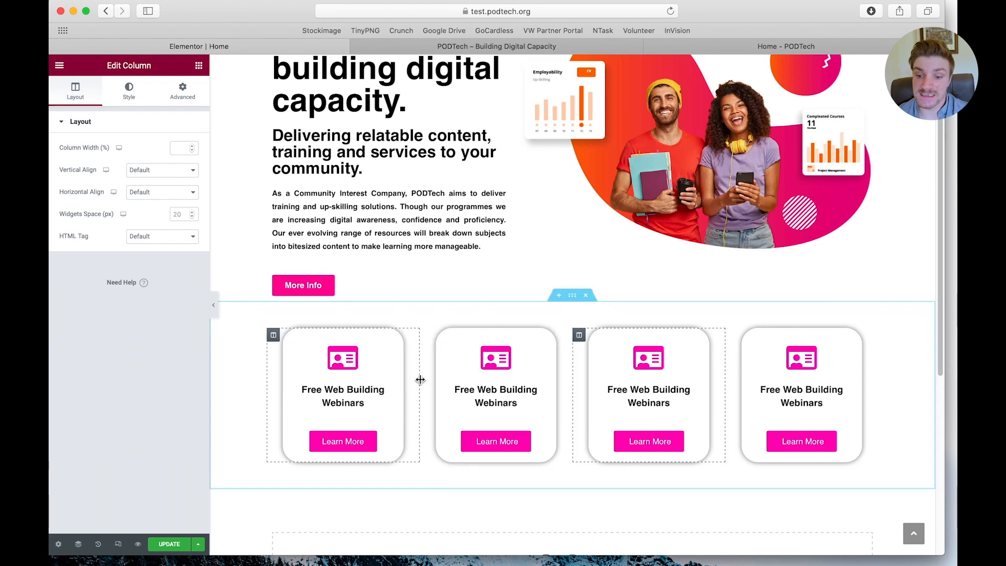
# Update the page, review the row of four cards on the published page in Chrome, and return to the Elementor editor
pyautogui.click(169, 544)
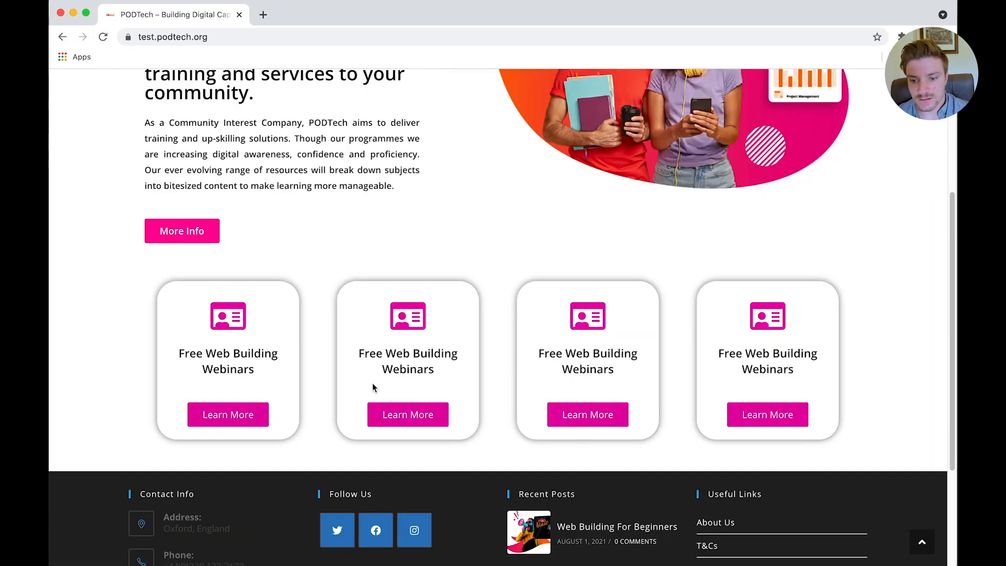
pyautogui.scroll(-1, 372, 385)
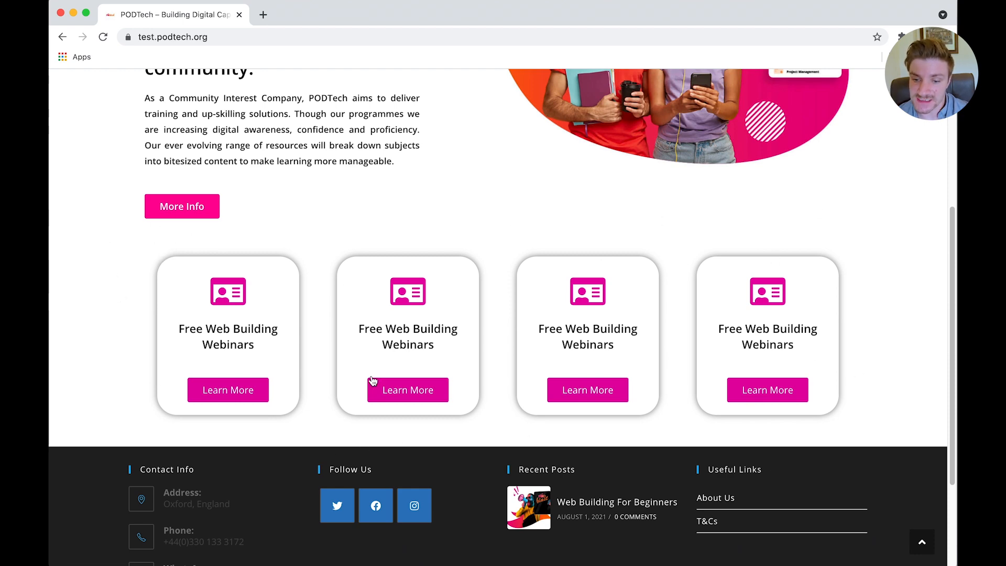
pyautogui.scroll(10, 342, 278)
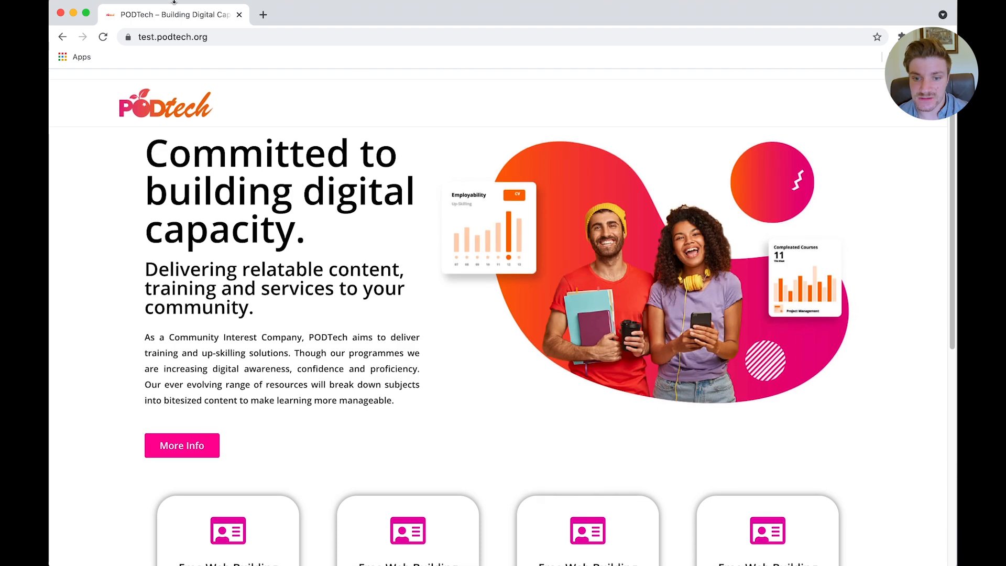
pyautogui.hotkey('ctrl', 'Up')
pyautogui.click(674, 298)
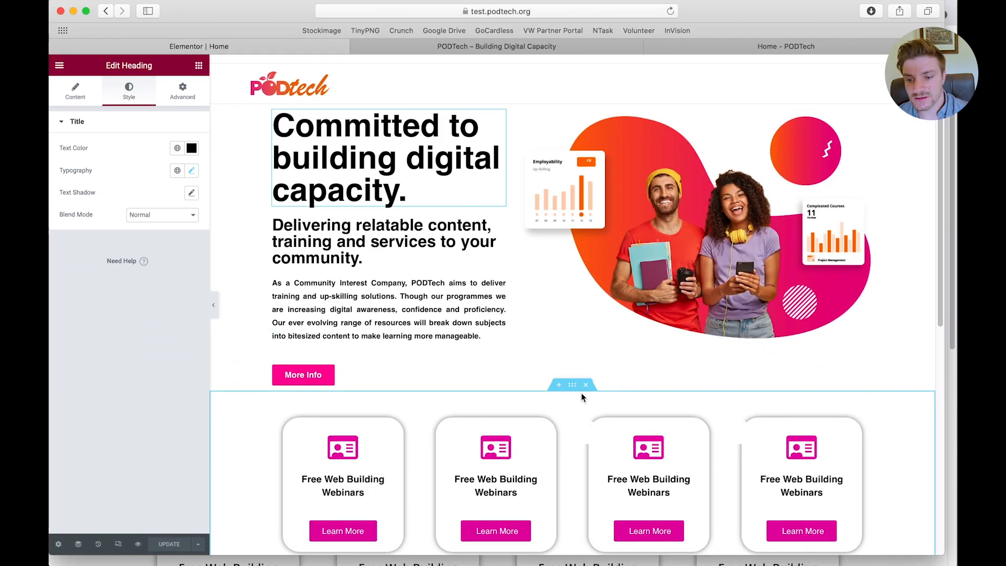
# Save the four-card section to the library as a template named Box row, and close the library
pyautogui.rightClick(574, 393)
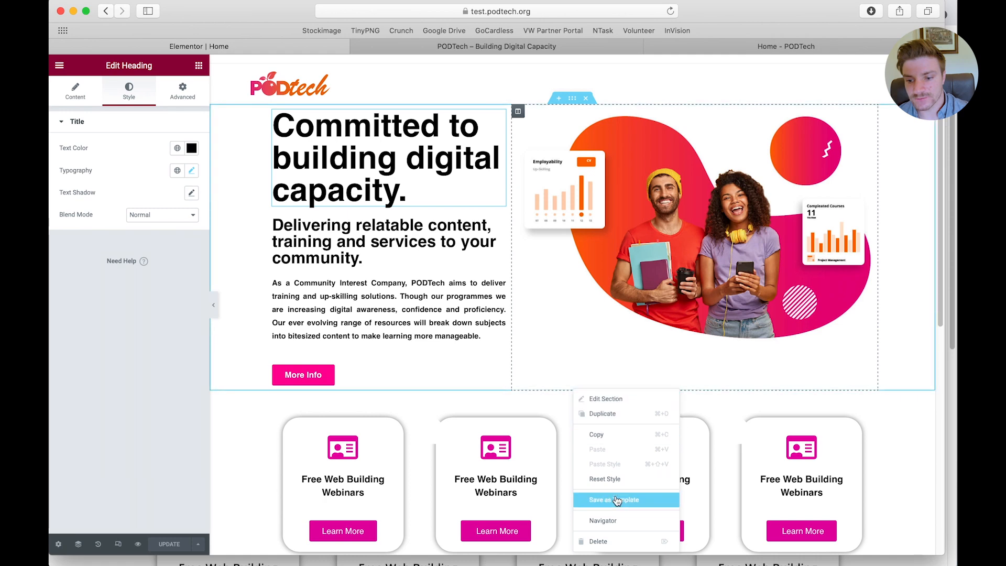
pyautogui.click(616, 503)
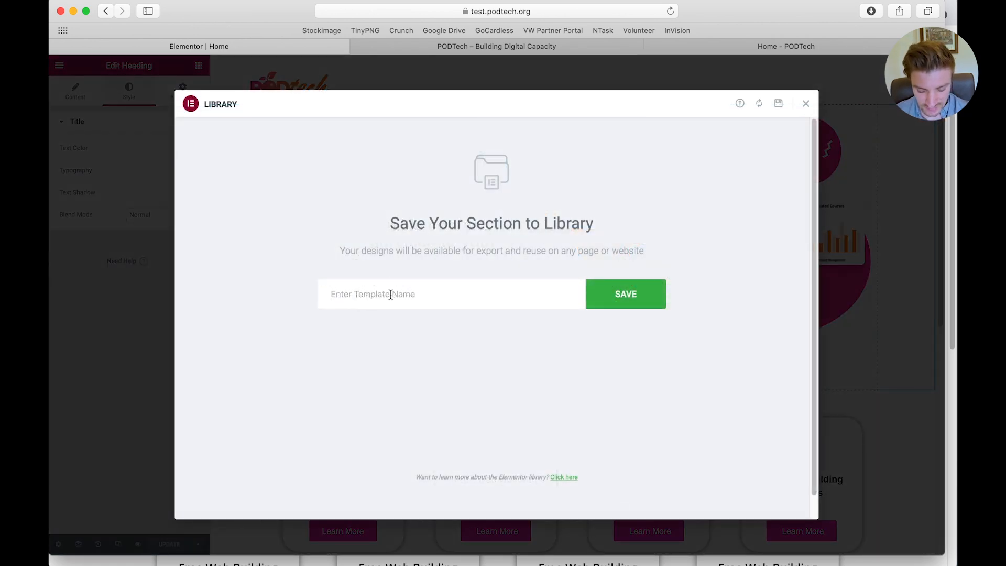
pyautogui.write('Box row')
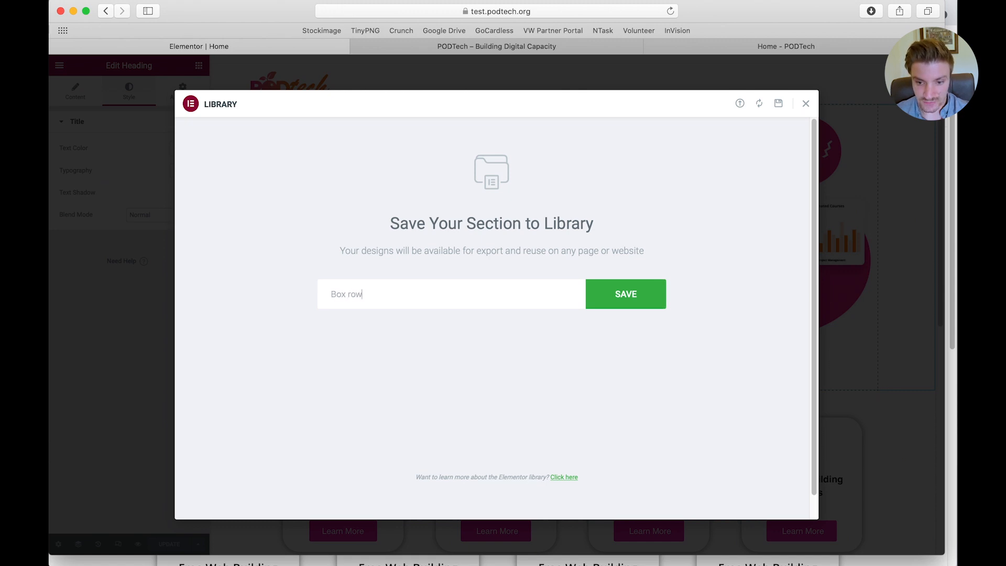
pyautogui.click(622, 300)
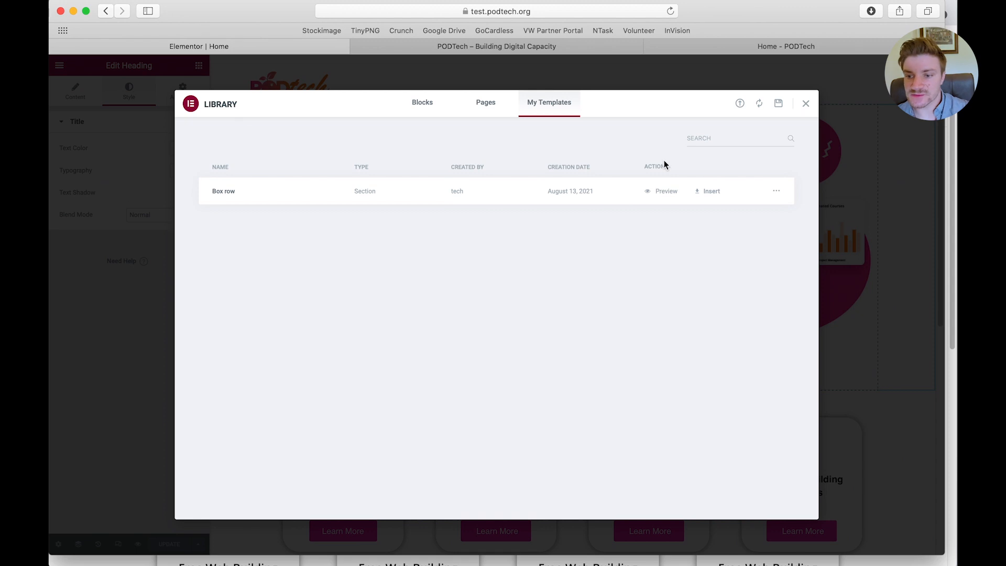
pyautogui.click(805, 104)
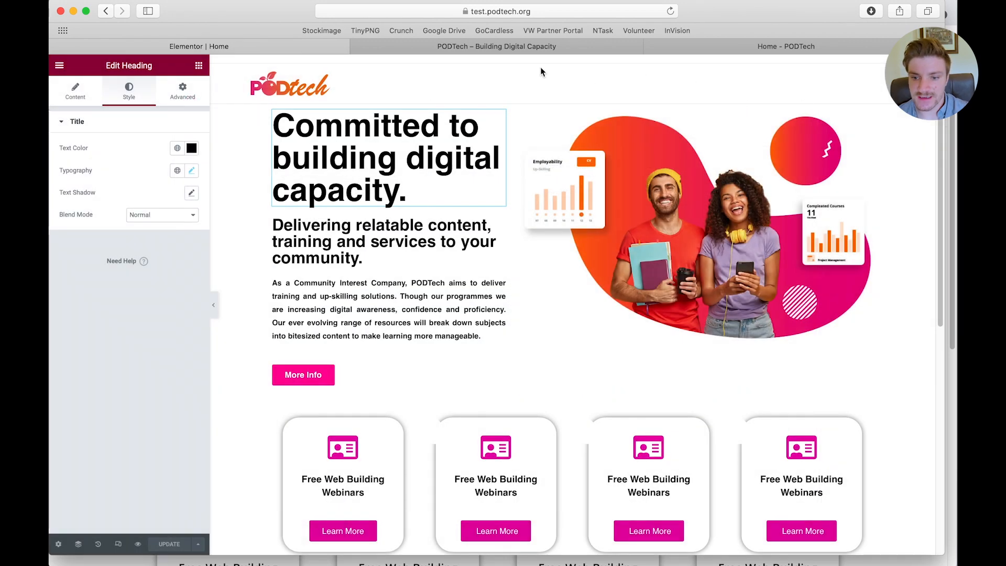
# Add a new page titled Test from the WordPress dashboard's page list
pyautogui.click(540, 46)
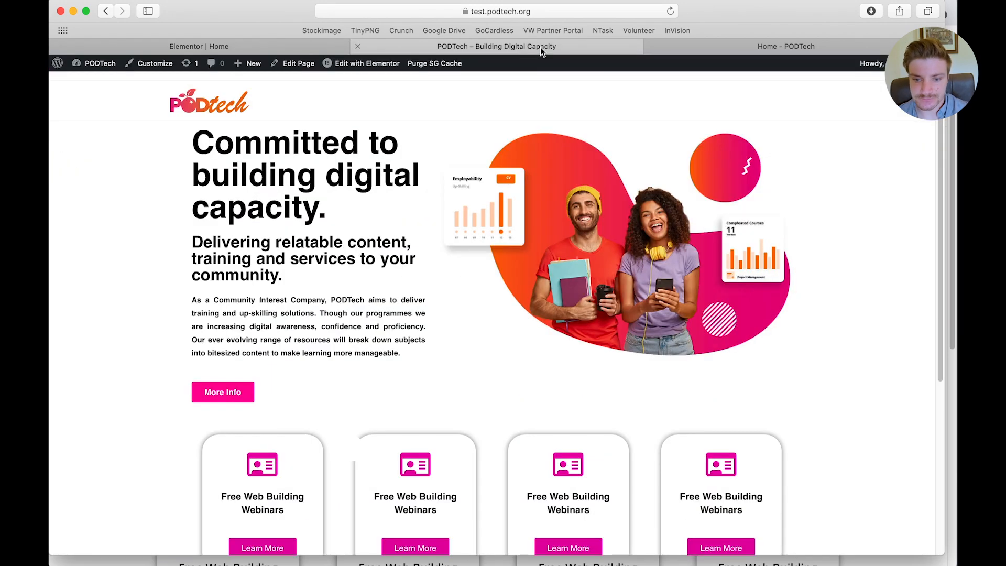
pyautogui.click(97, 63)
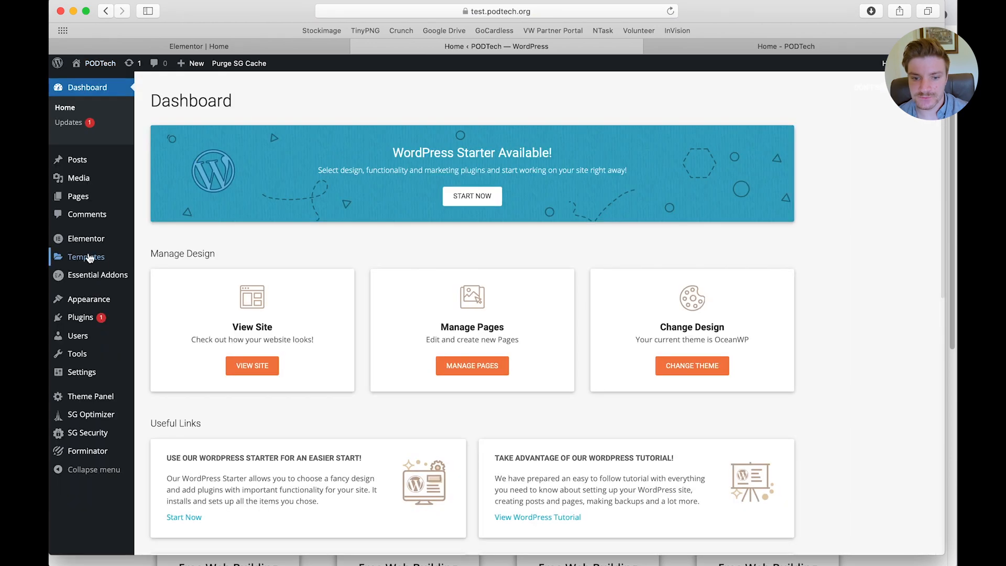
pyautogui.click(77, 197)
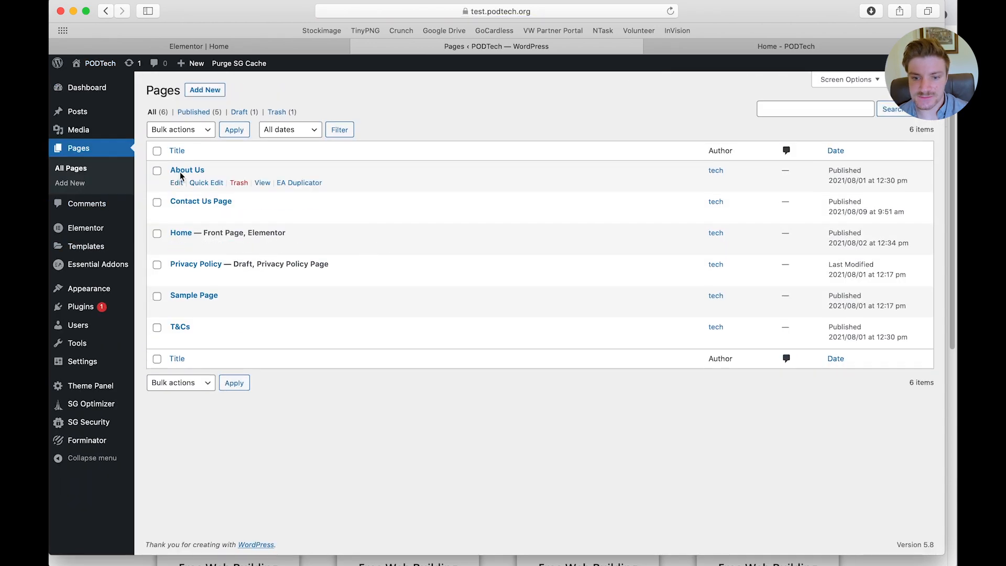
pyautogui.click(197, 90)
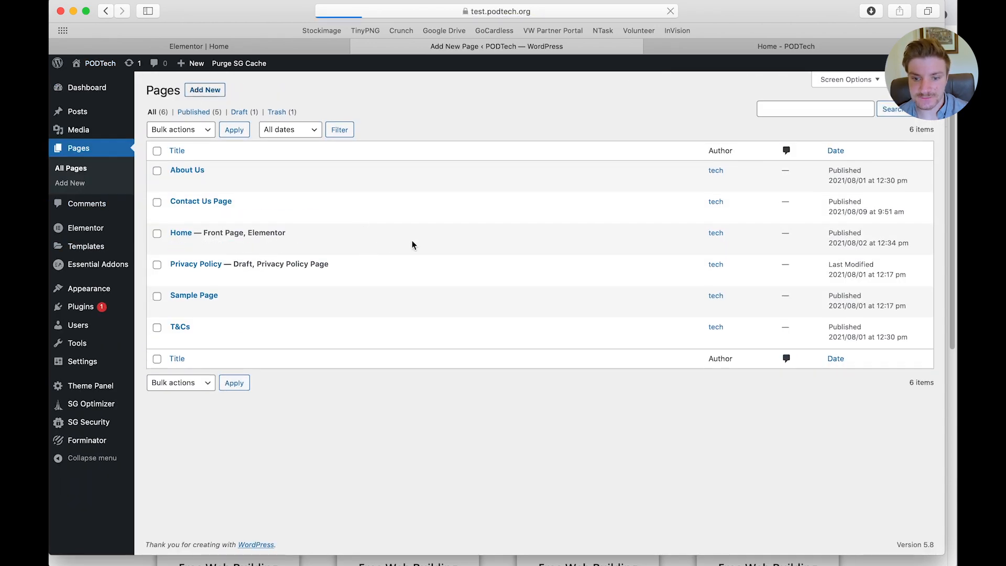
pyautogui.write('Test')
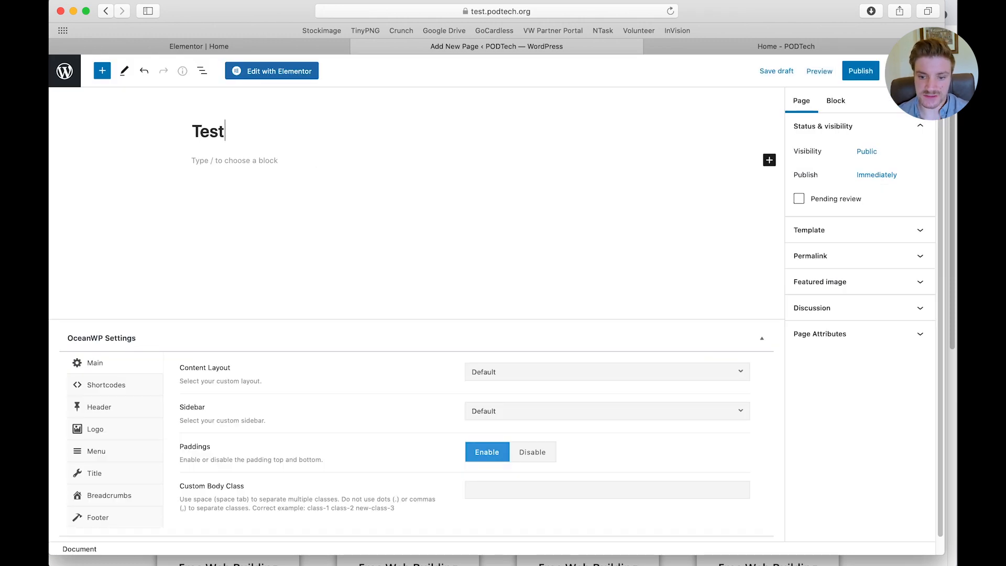
# Set the Test page's content layout to 100% Full Width and disable its page title display
pyautogui.click(633, 374)
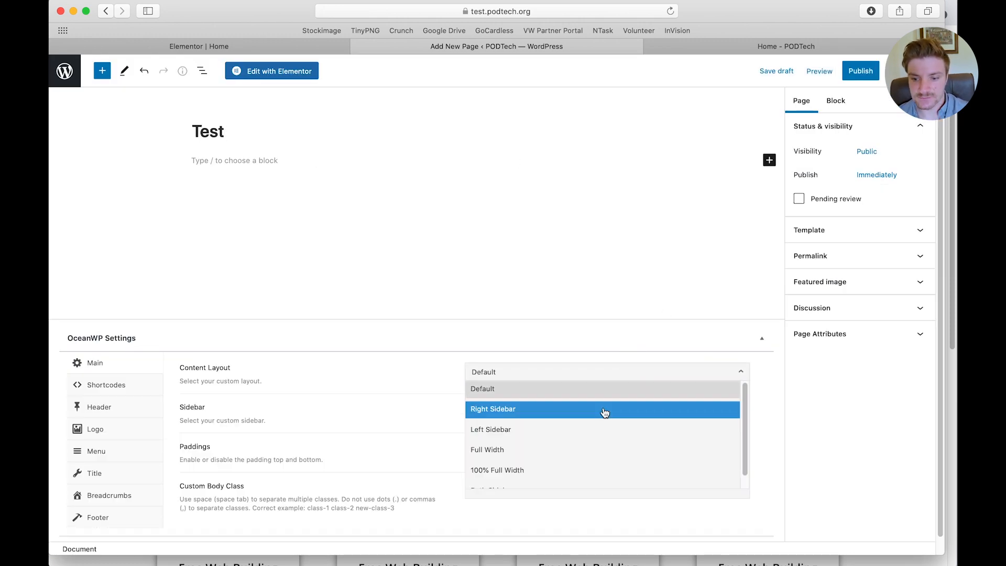
pyautogui.click(550, 470)
pyautogui.click(128, 473)
pyautogui.click(576, 340)
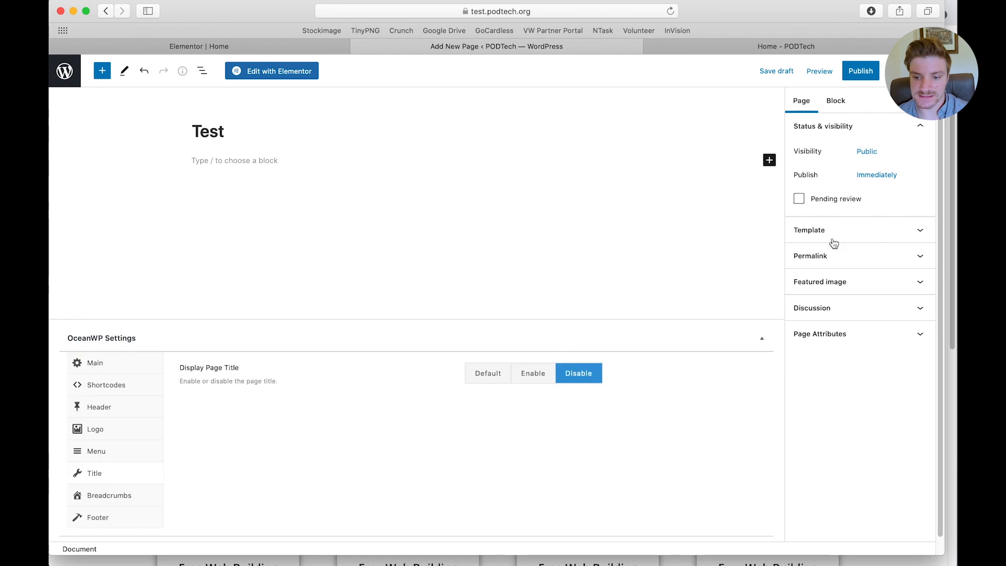
# Publish the Test page and open it for editing with Elementor
pyautogui.click(860, 71)
pyautogui.click(840, 72)
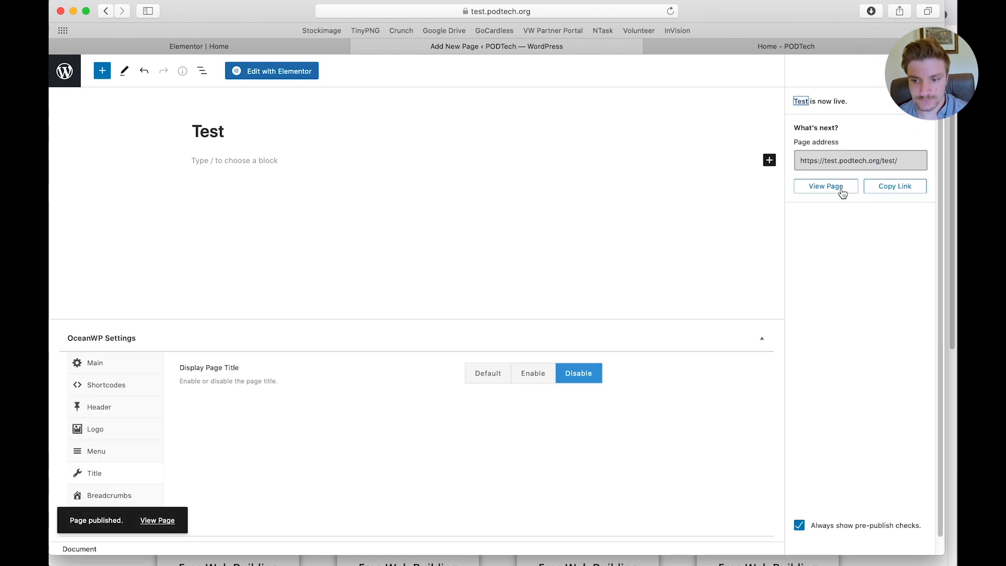
pyautogui.click(309, 74)
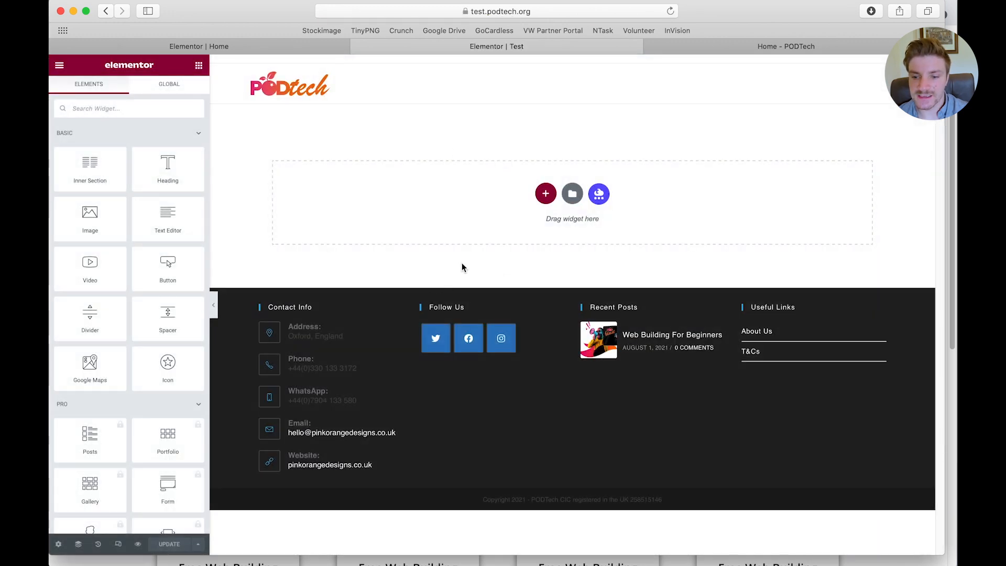
# Insert the saved Box row template with its document settings into the Test page, and delete the inserted section
pyautogui.click(573, 197)
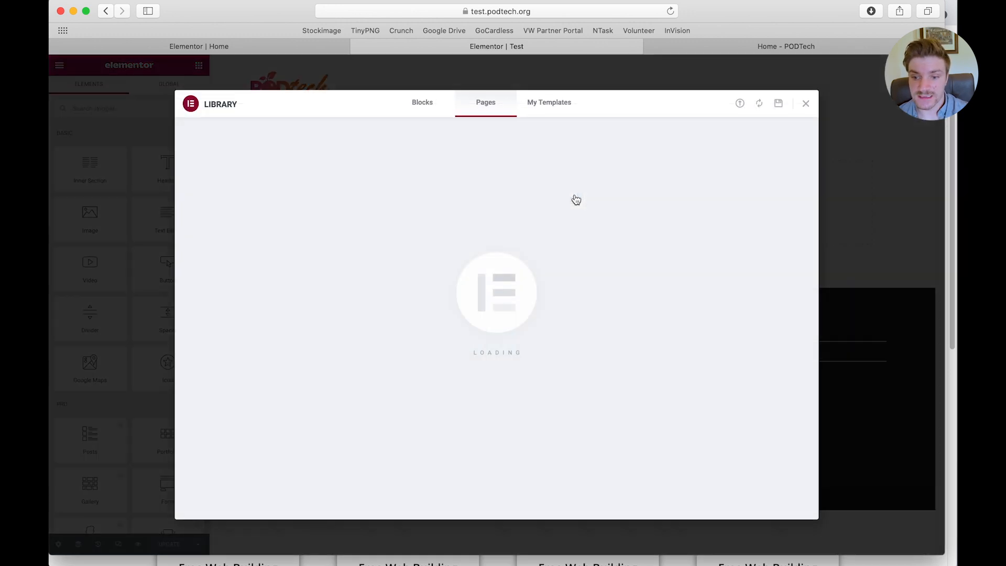
pyautogui.click(542, 106)
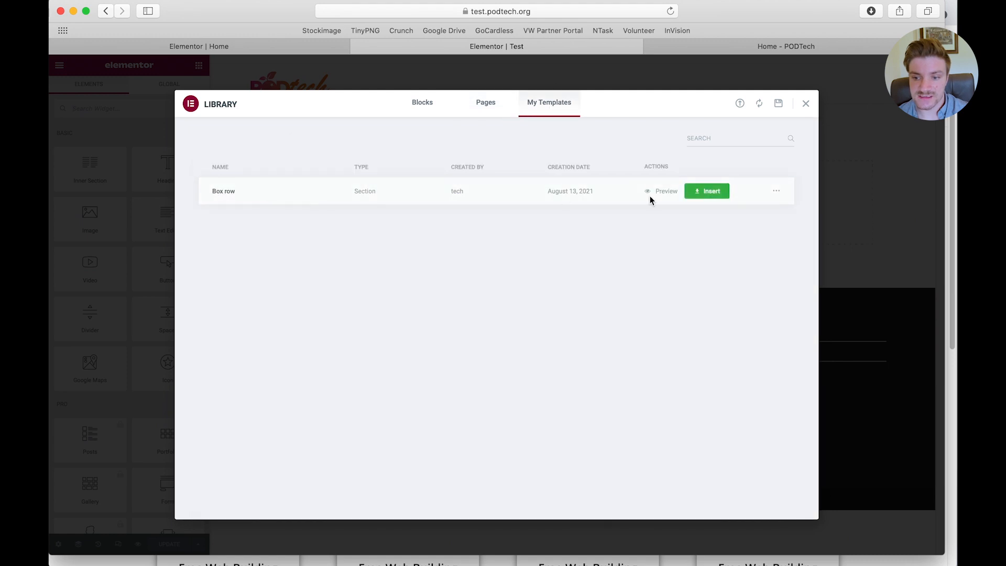
pyautogui.click(708, 191)
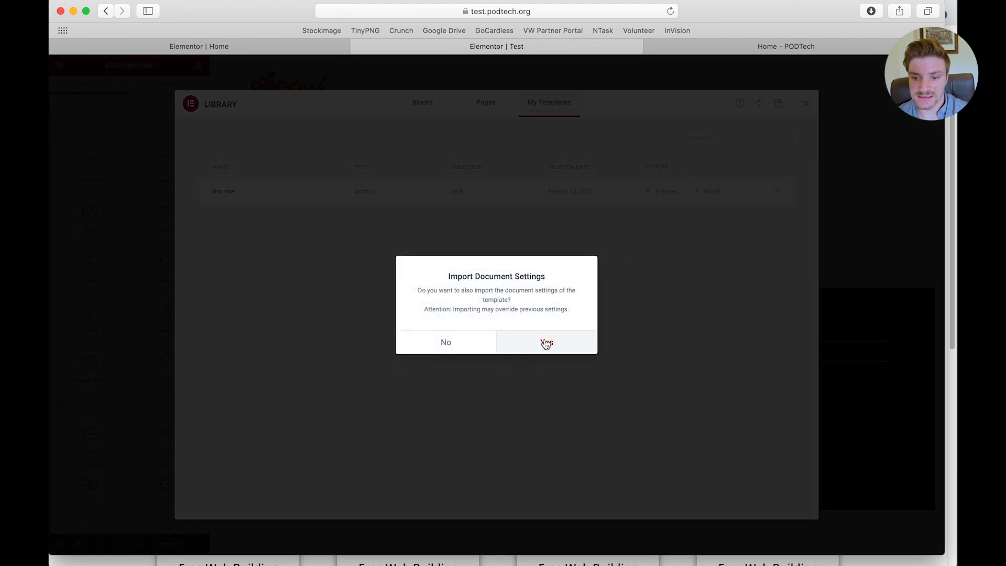
pyautogui.click(545, 343)
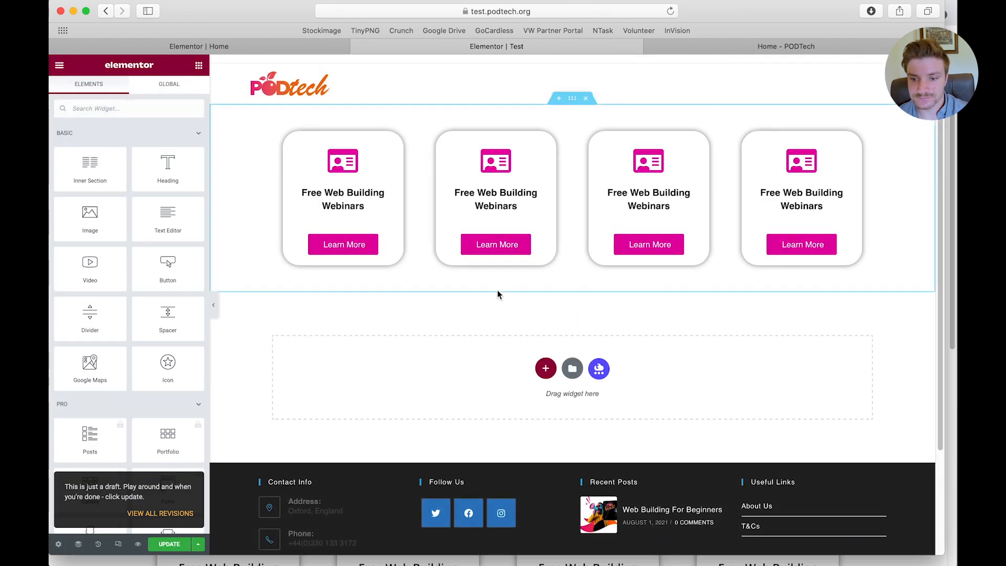
pyautogui.click(586, 98)
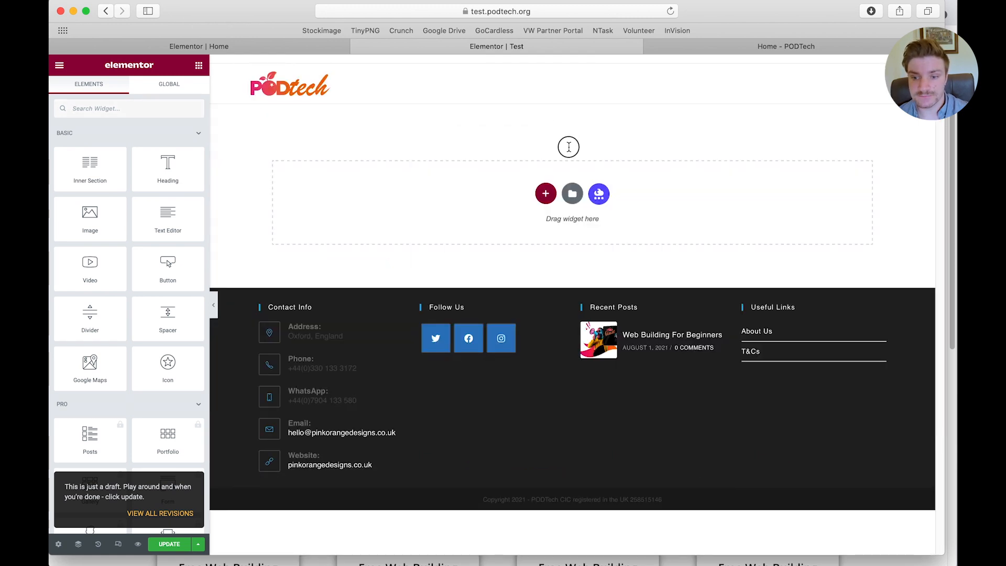
# Copy the four-card service section from the Home page and paste it into the empty Test page
pyautogui.click(288, 48)
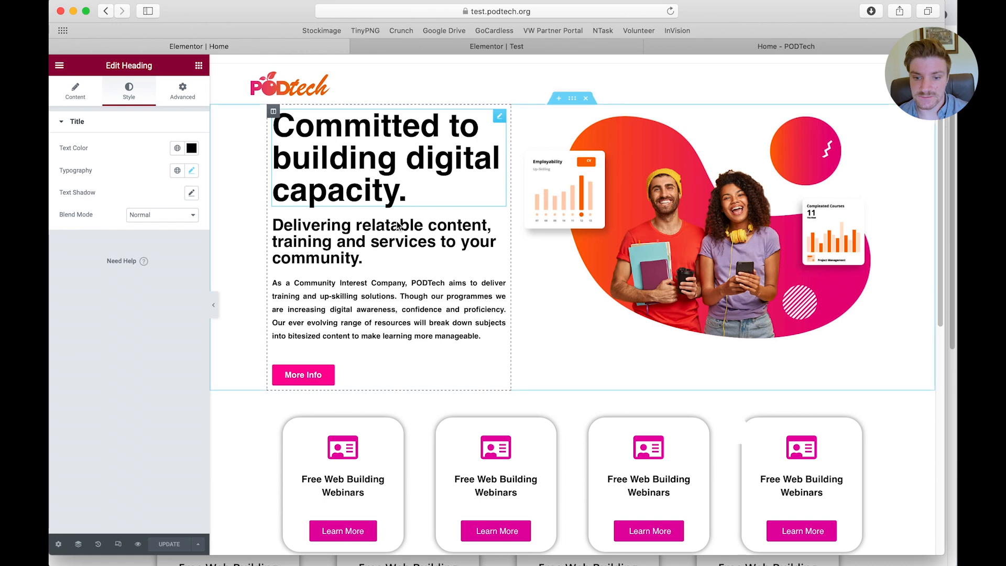
pyautogui.scroll(-2, 567, 389)
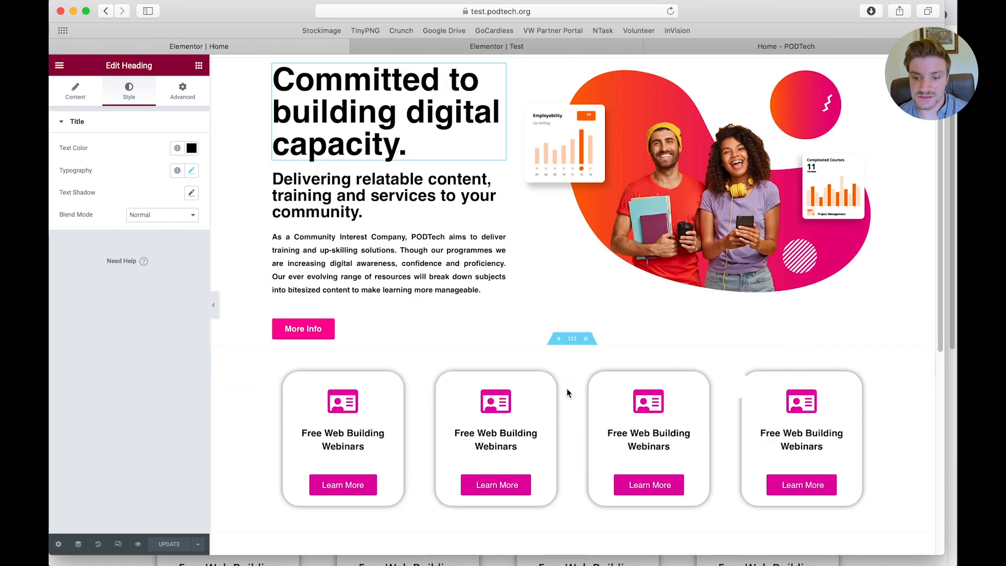
pyautogui.click(499, 47)
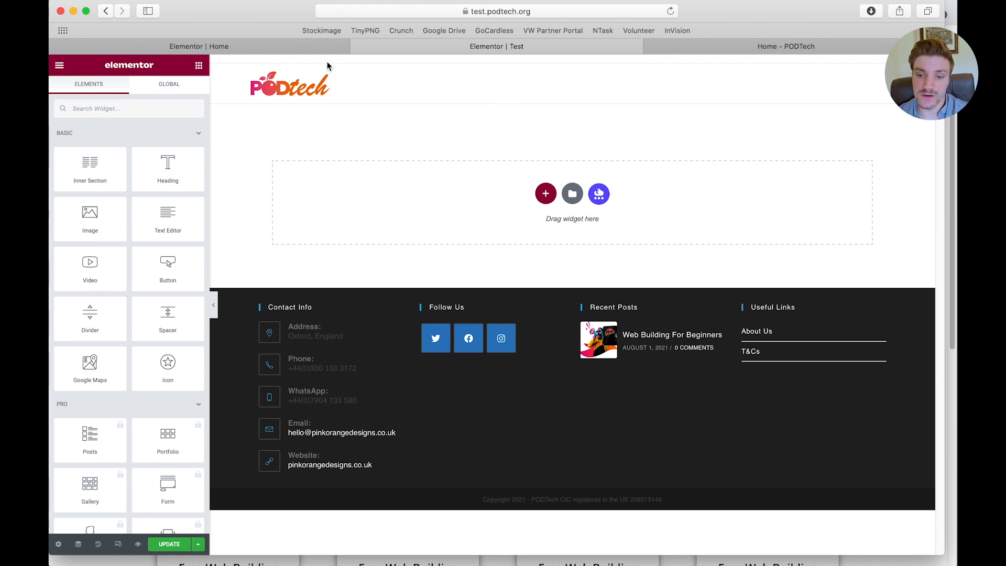
pyautogui.click(314, 46)
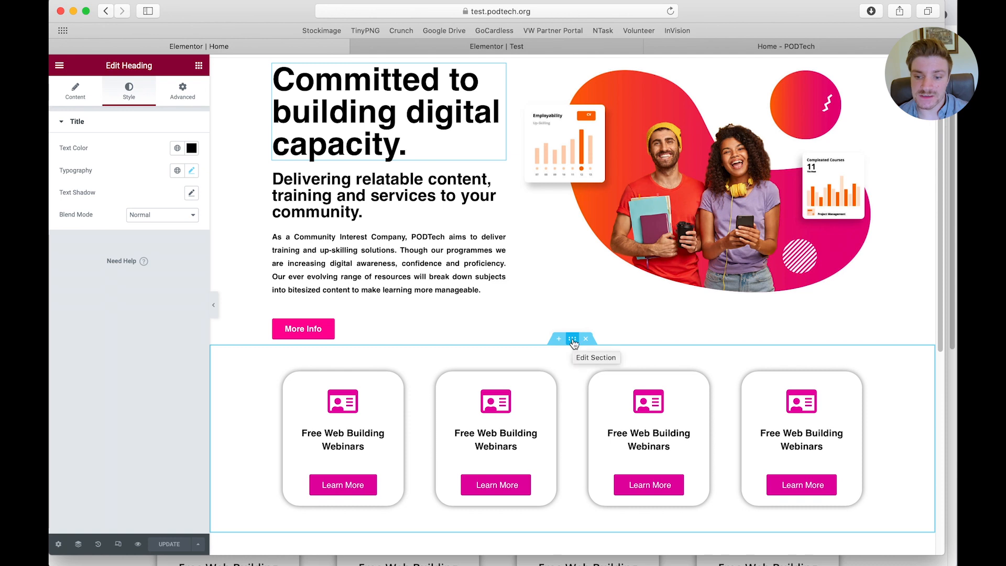
pyautogui.rightClick(572, 341)
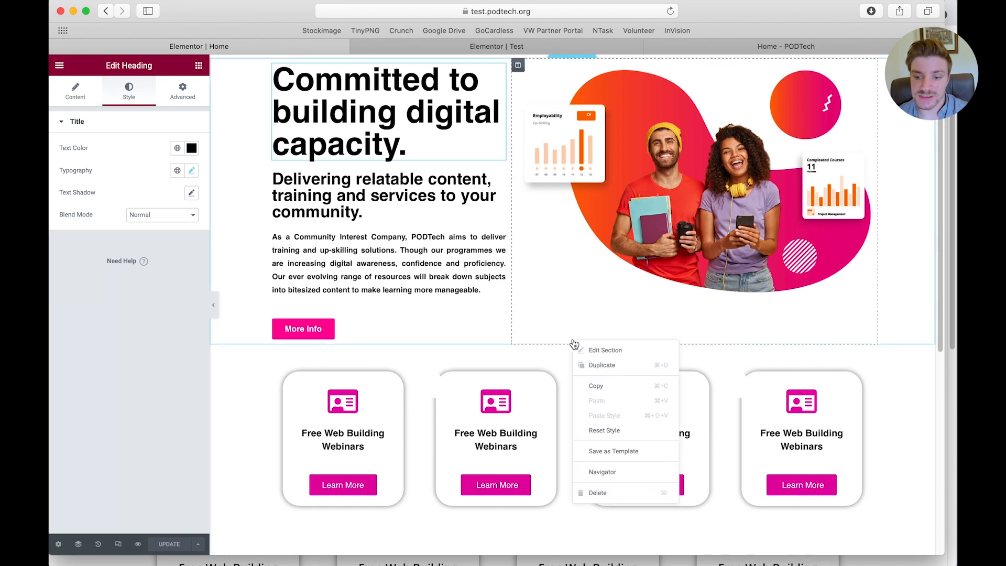
pyautogui.click(598, 387)
pyautogui.click(493, 47)
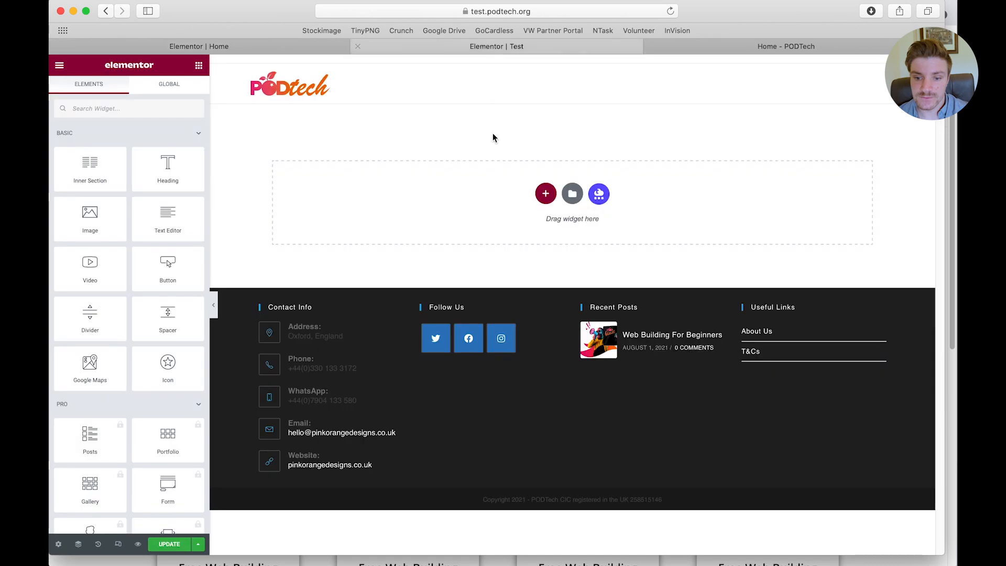
pyautogui.rightClick(423, 199)
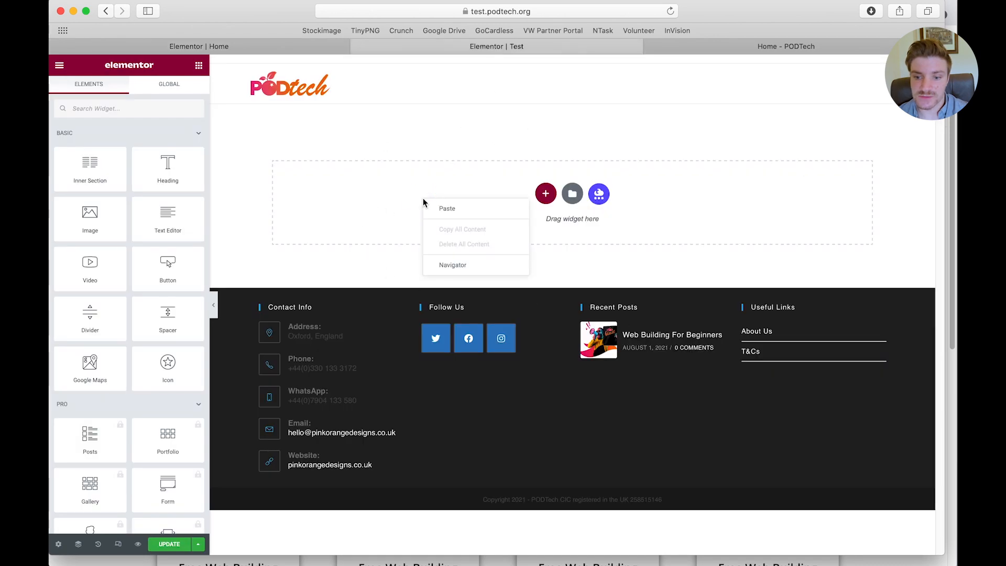
pyautogui.click(437, 211)
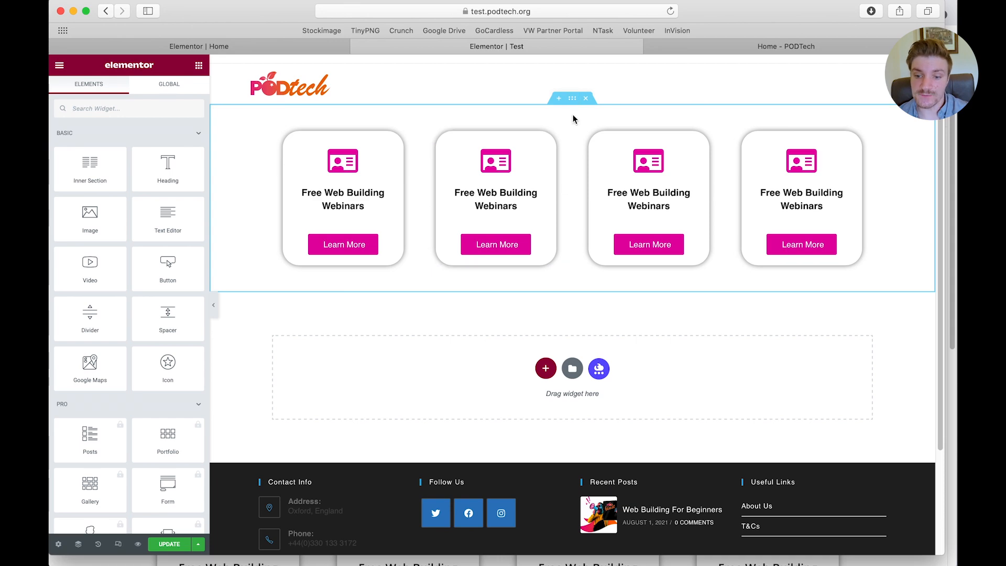
# Export the Box row template from the saved templates library, check the downloaded JSON file, and close the library
pyautogui.click(572, 368)
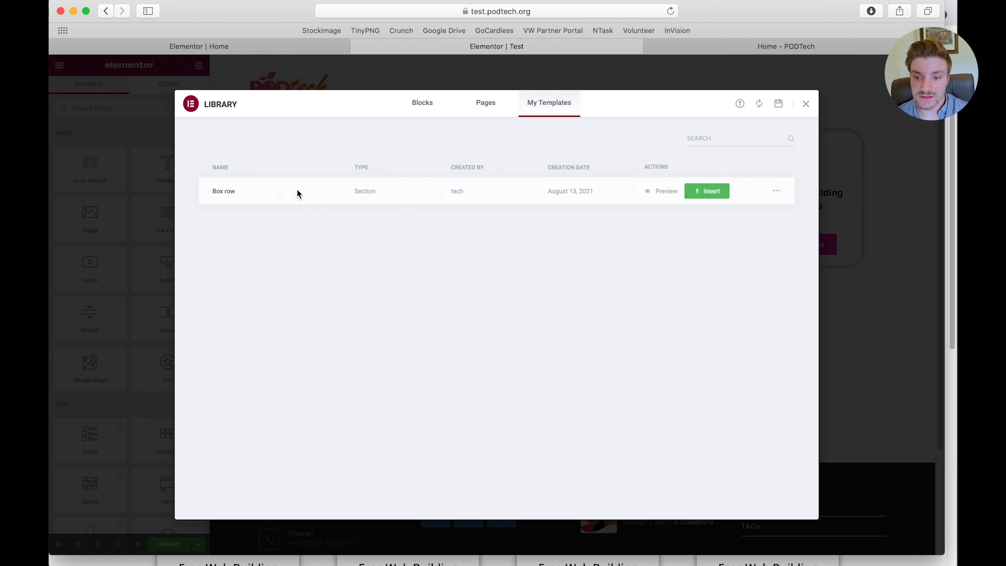
pyautogui.click(780, 194)
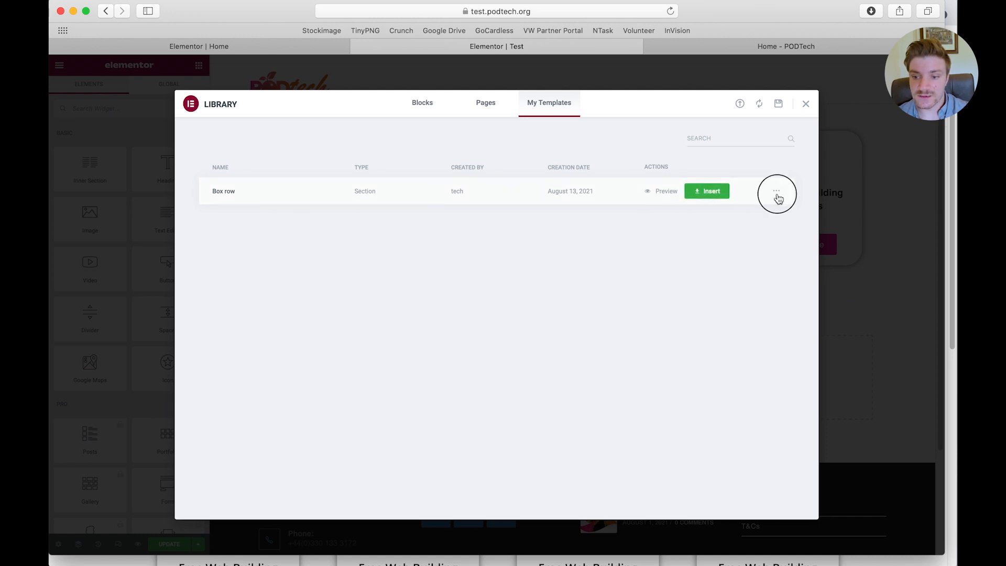
pyautogui.click(781, 221)
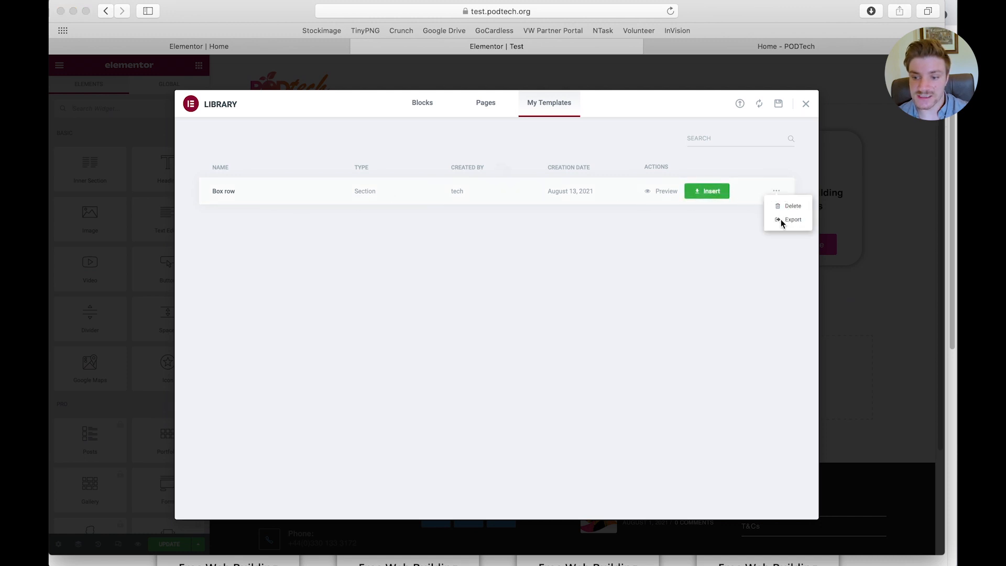
pyautogui.click(579, 196)
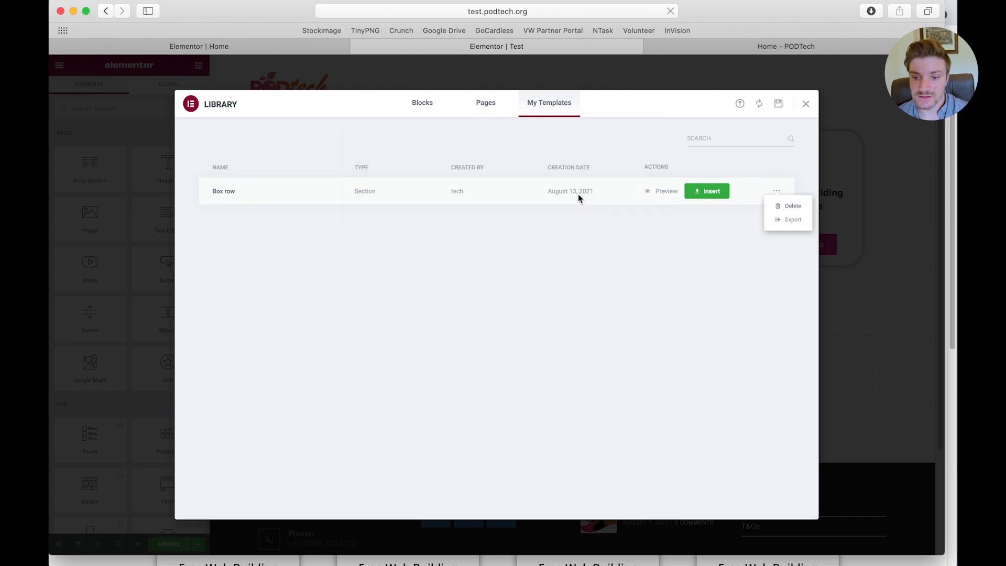
pyautogui.click(611, 313)
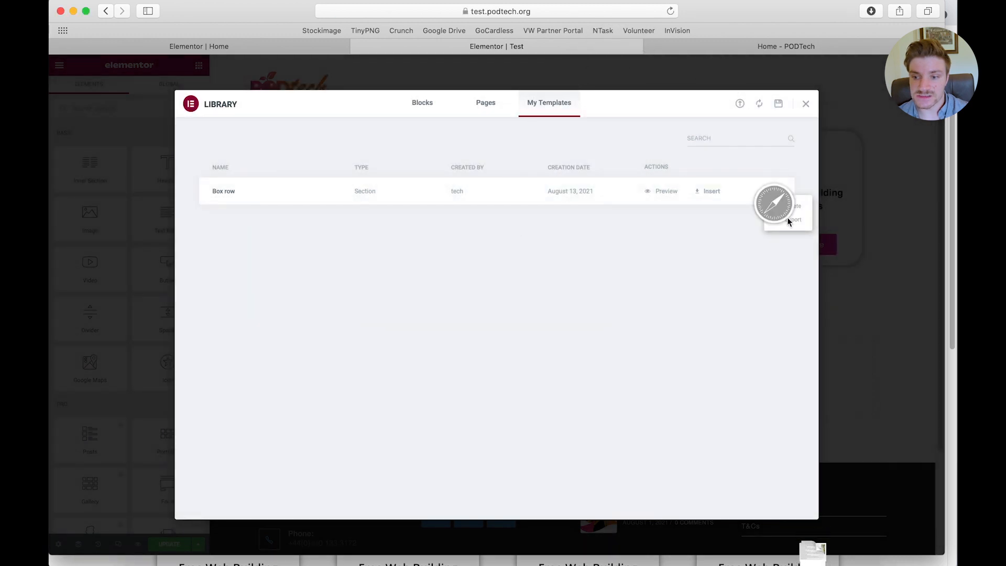
pyautogui.click(867, 15)
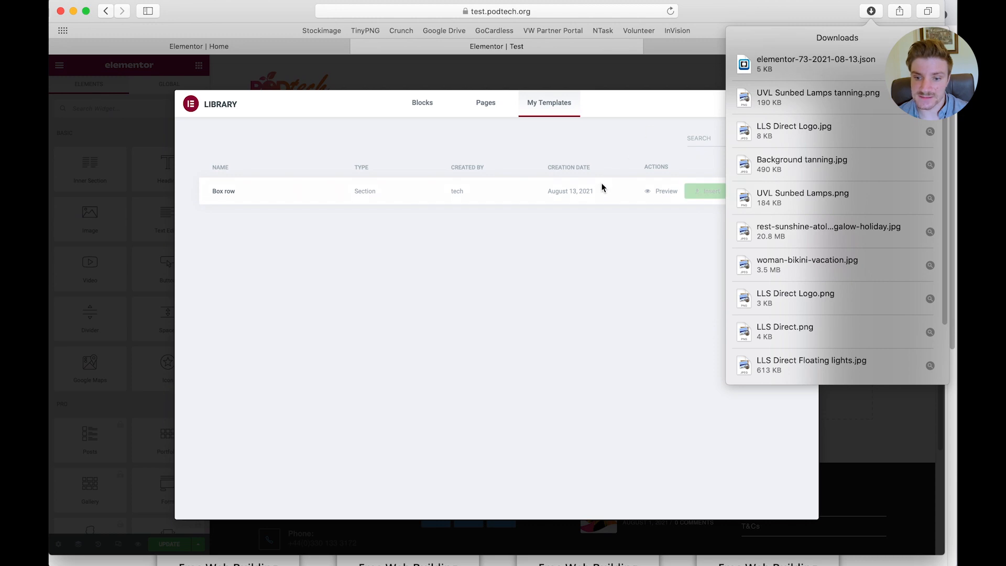
pyautogui.click(636, 134)
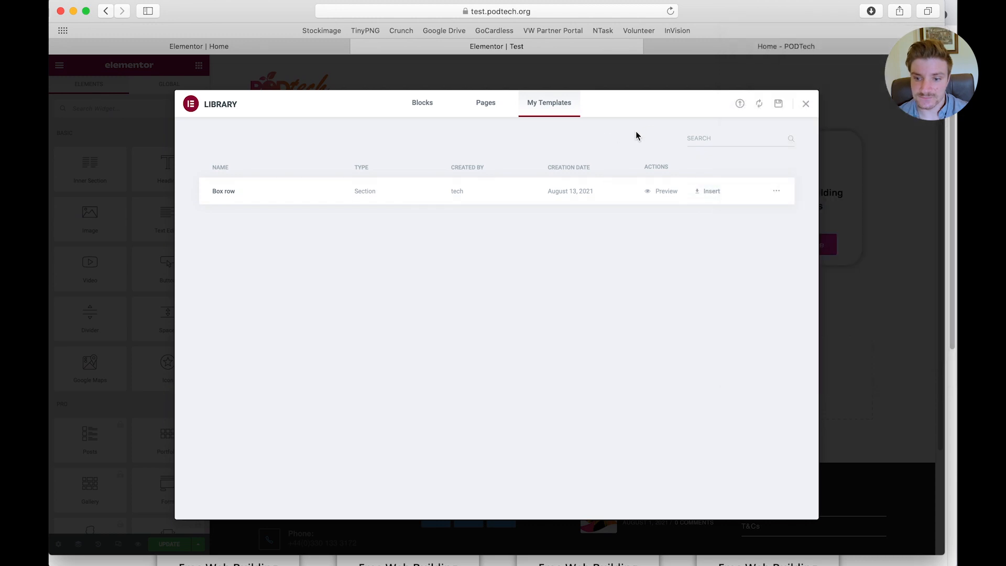
pyautogui.click(805, 104)
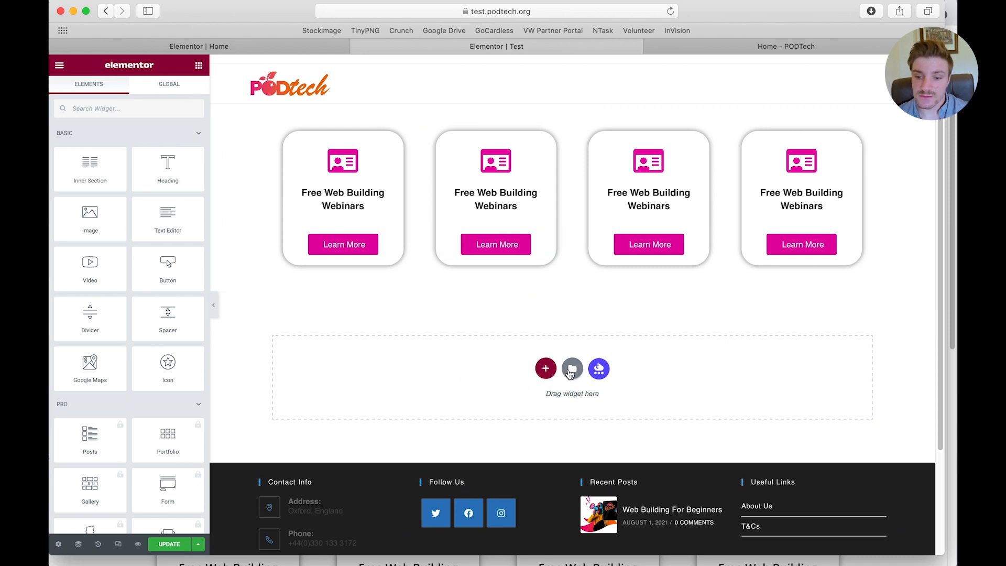
# Import elementor-73-2021-08-13.json from the Downloads folder into the template library and close the library
pyautogui.click(545, 369)
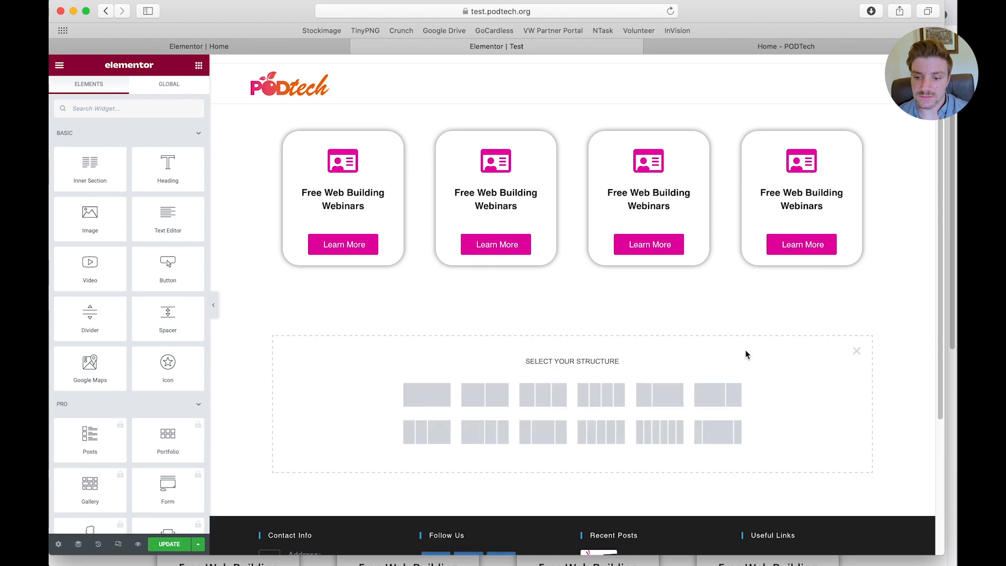
pyautogui.click(855, 351)
pyautogui.click(570, 368)
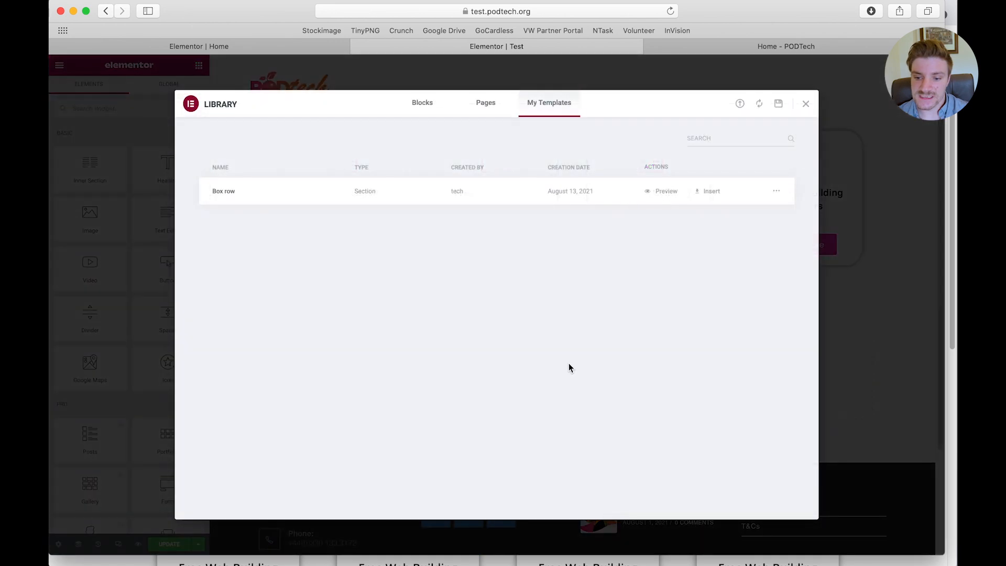
pyautogui.click(740, 104)
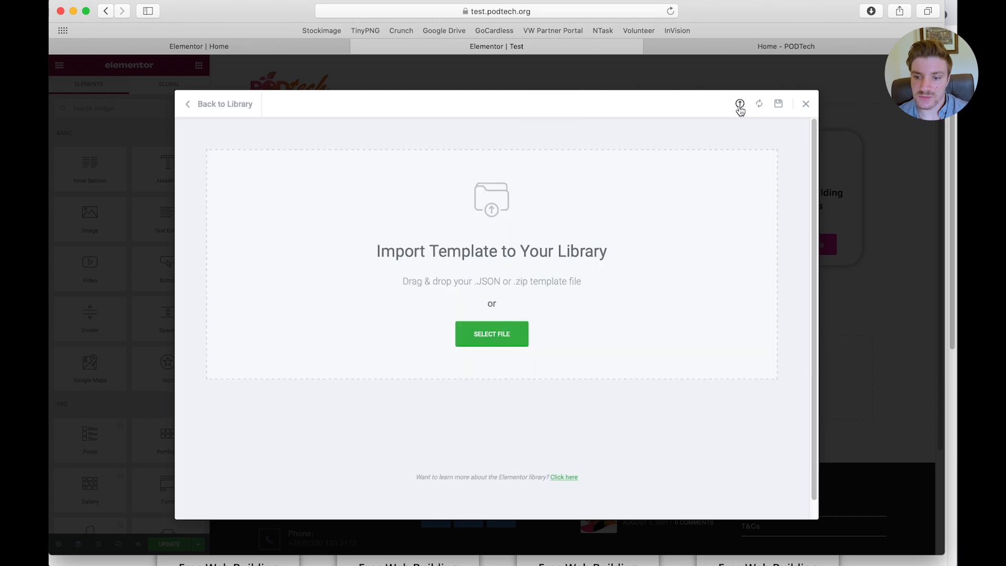
pyautogui.click(484, 337)
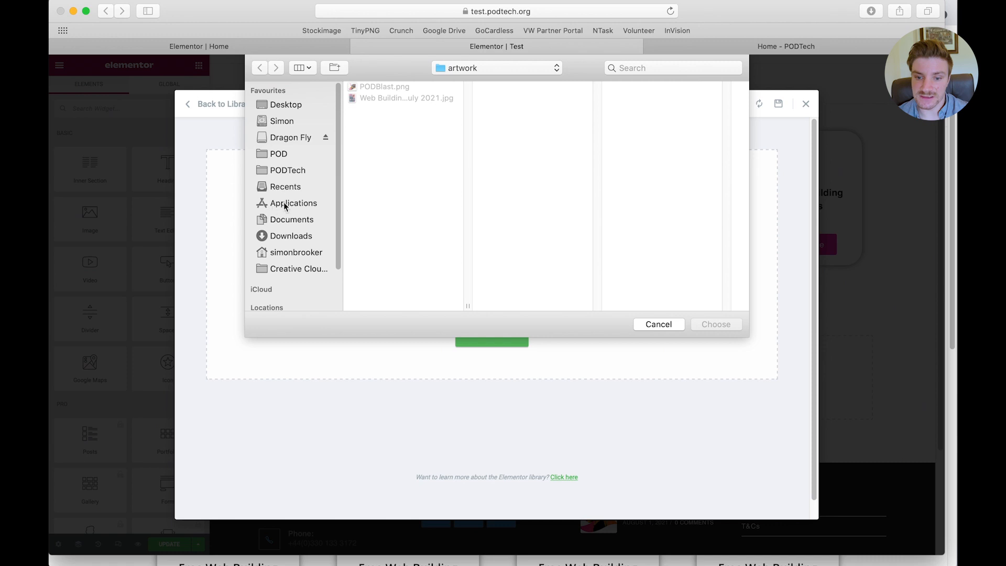
pyautogui.click(279, 237)
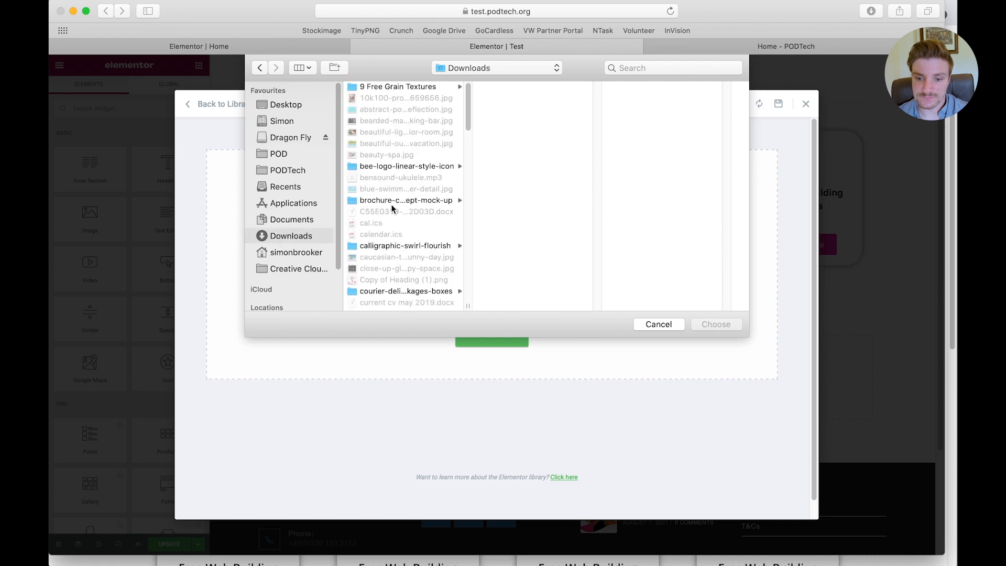
pyautogui.scroll(-1, 391, 233)
pyautogui.scroll(-5, 391, 235)
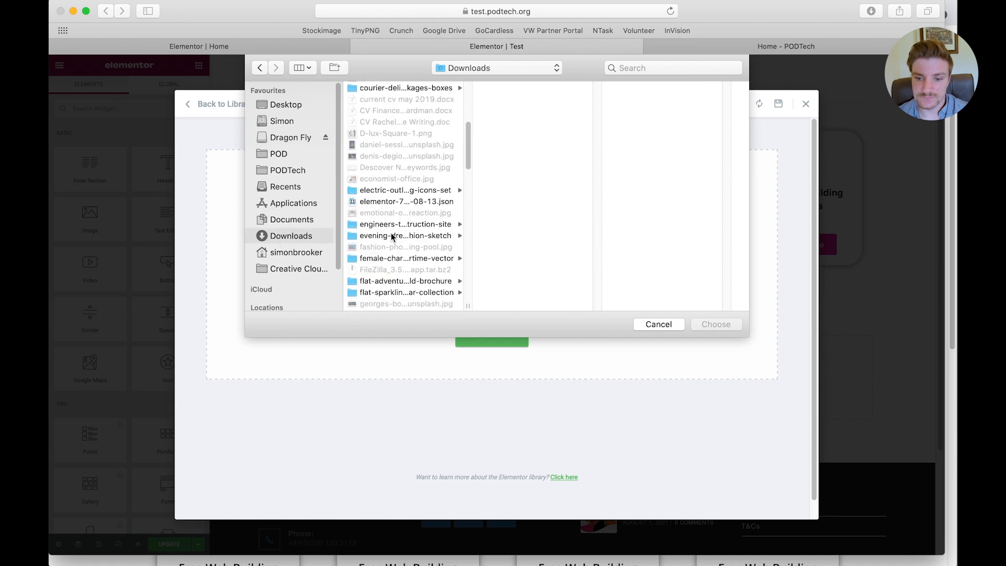
pyautogui.click(380, 203)
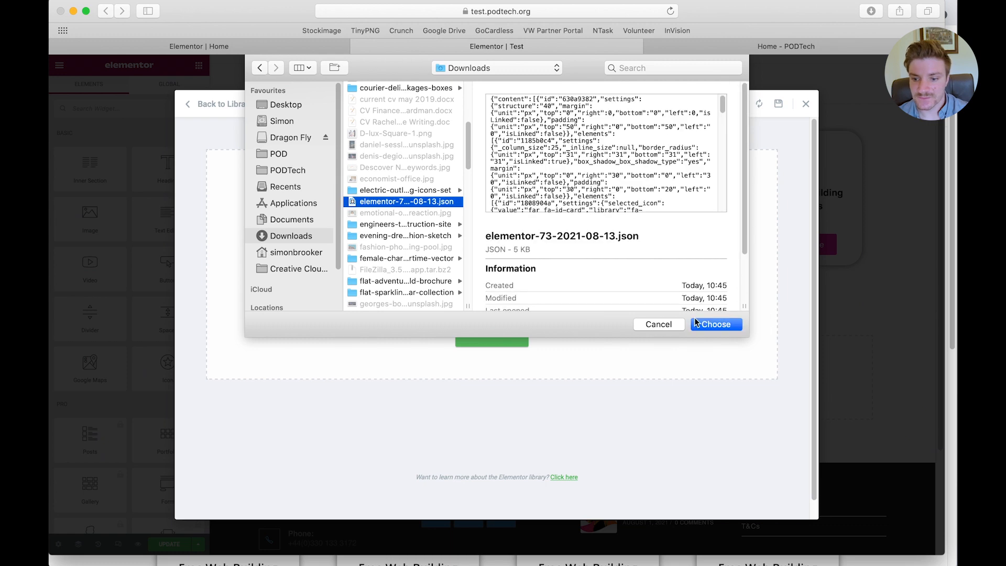
pyautogui.click(697, 323)
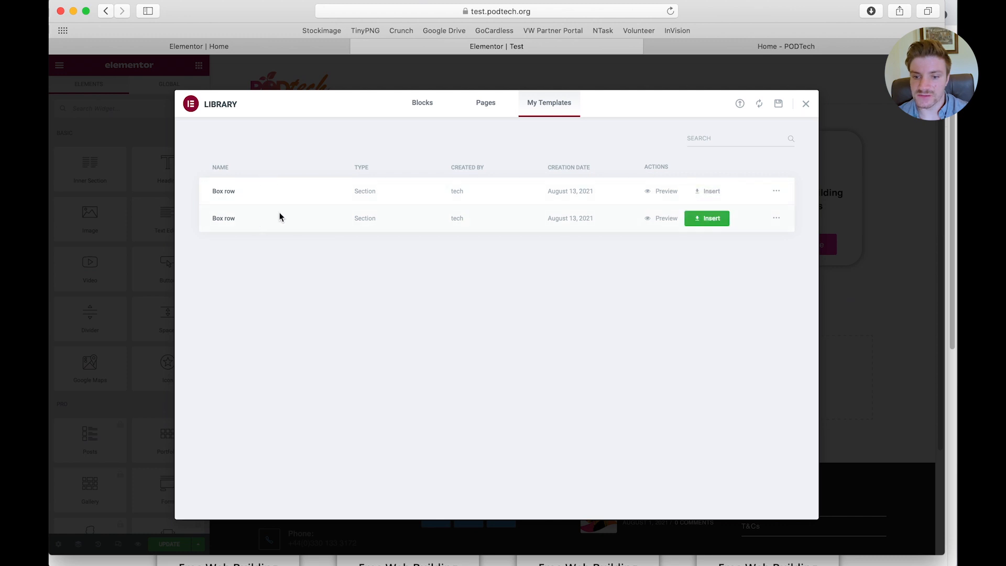
pyautogui.click(806, 105)
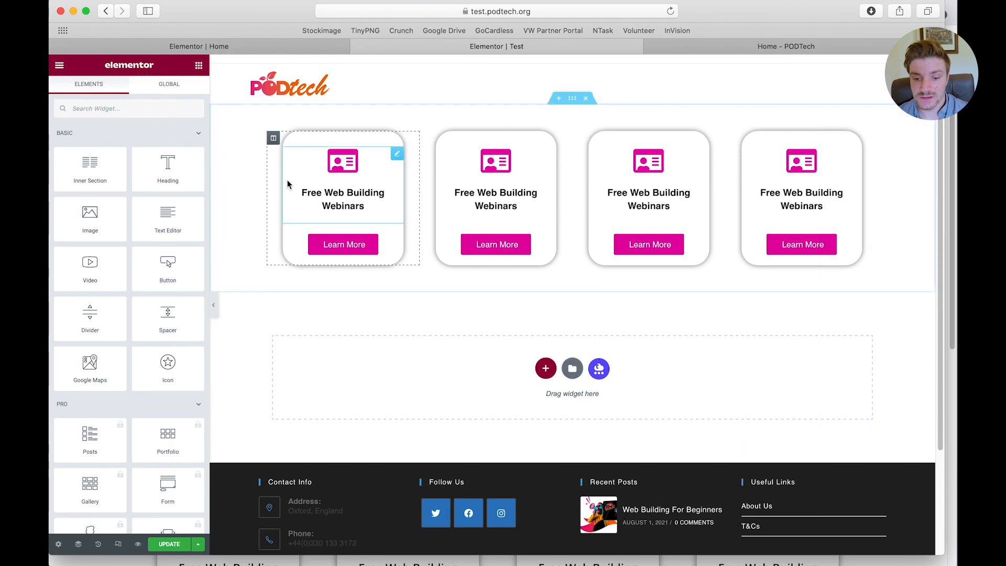
# Duplicate the Test page with EA Duplicator from the WordPress page list, and move the draft copy to the trash
pyautogui.click(316, 46)
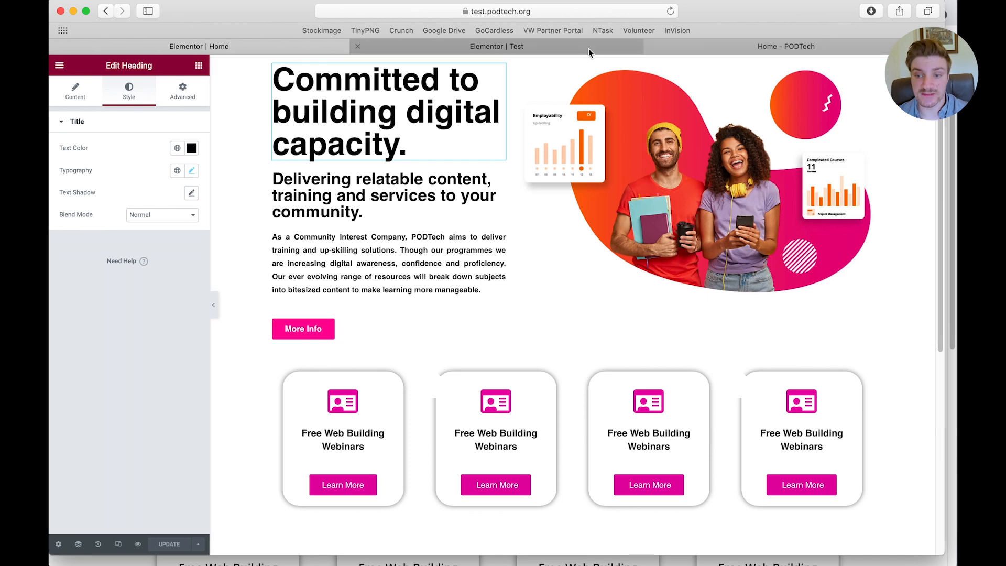
pyautogui.click(741, 47)
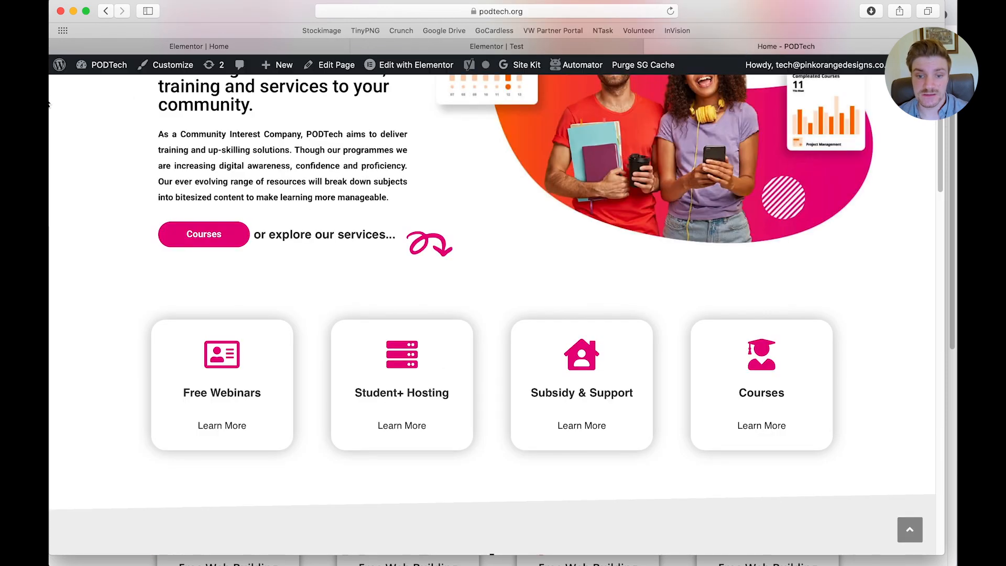
pyautogui.click(100, 70)
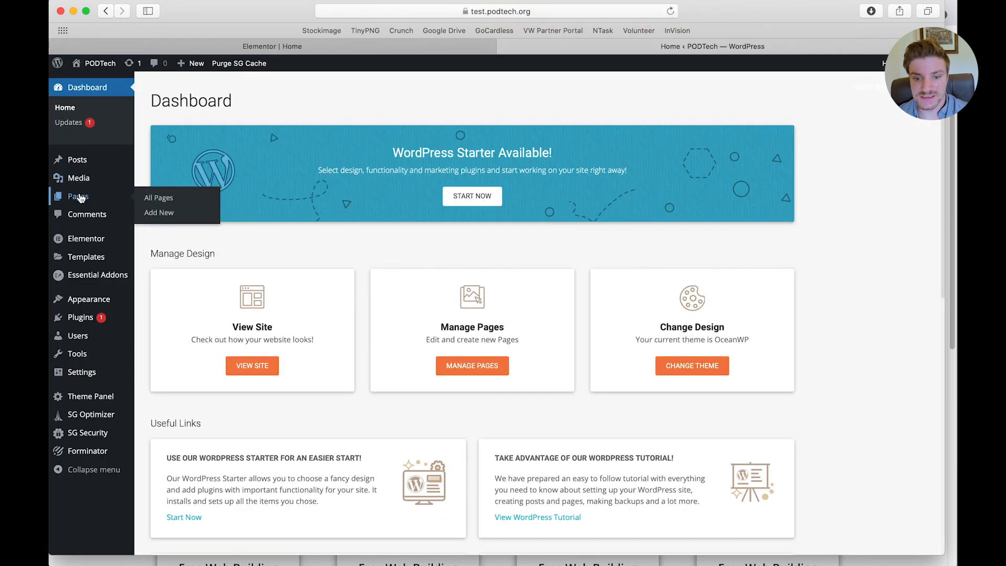
pyautogui.click(78, 196)
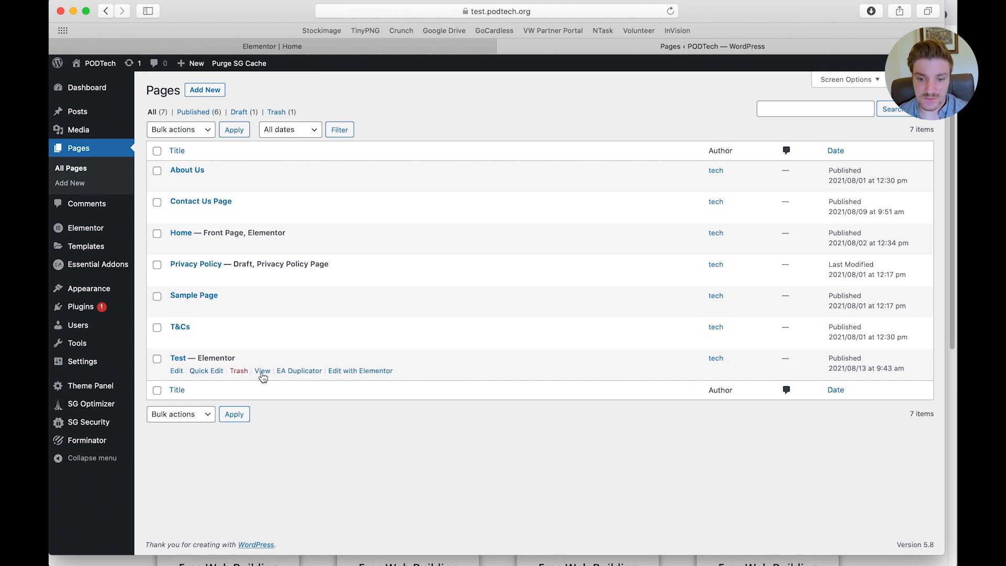
pyautogui.click(302, 377)
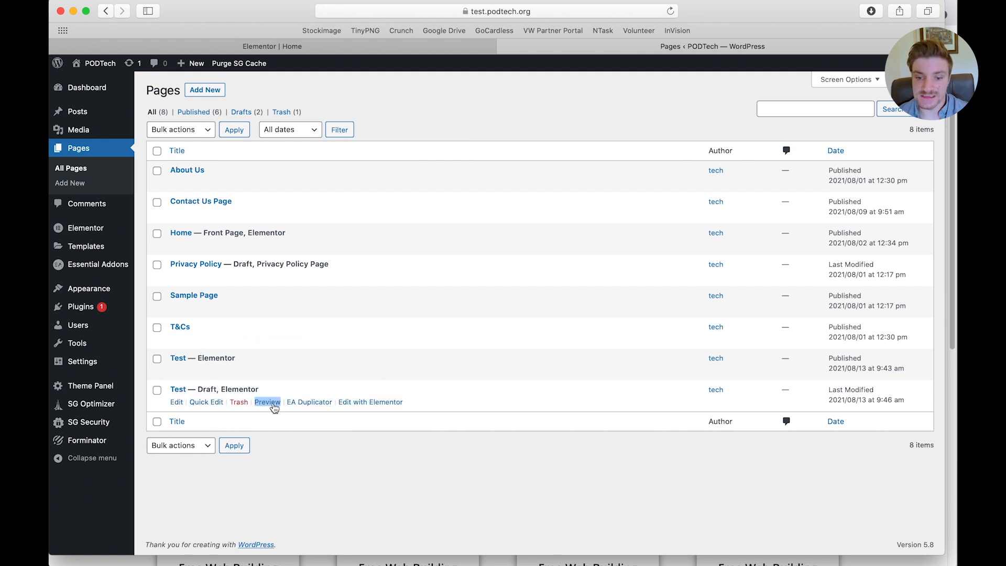
pyautogui.click(239, 402)
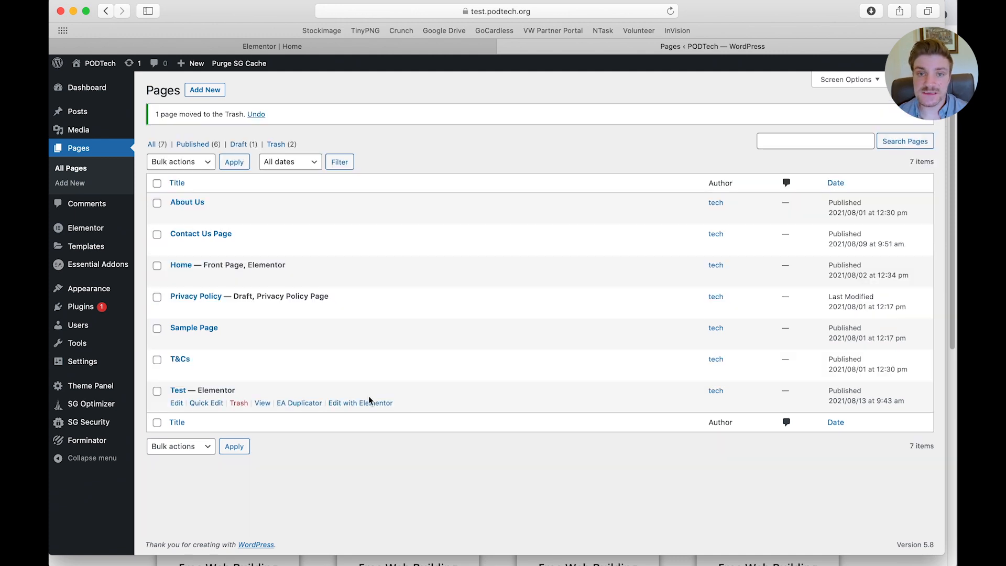